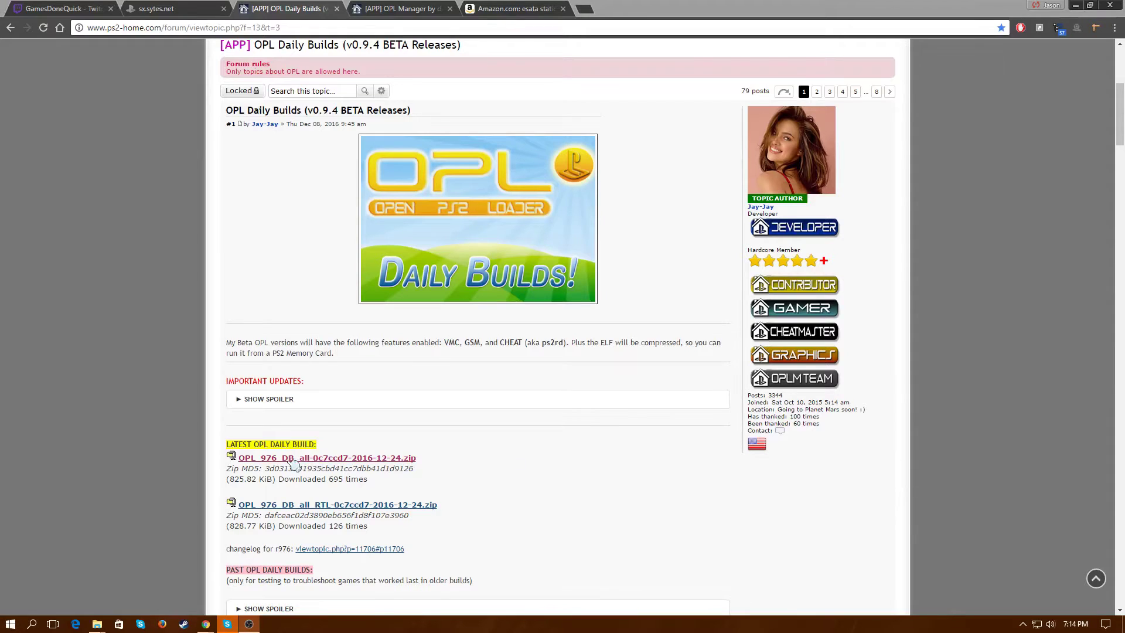
- Highlight the latest build's size, Zip MD5 and 'Downloaded 695 times' lines
{"action": "scroll", "coordinate": [258, 520], "scroll_direction": "down", "scroll_amount": 1}
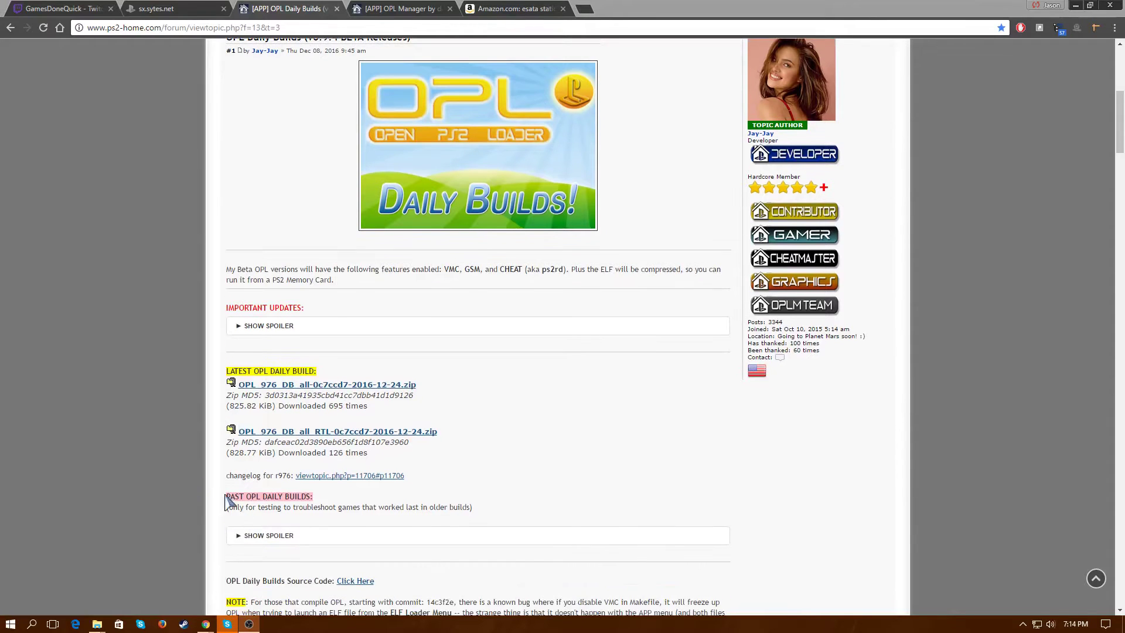
{"action": "scroll", "coordinate": [227, 497], "scroll_direction": "up", "scroll_amount": 3}
{"action": "scroll", "coordinate": [227, 493], "scroll_direction": "down", "scroll_amount": 3}
{"action": "left_click_drag", "start_coordinate": [382, 410], "coordinate": [226, 410]}
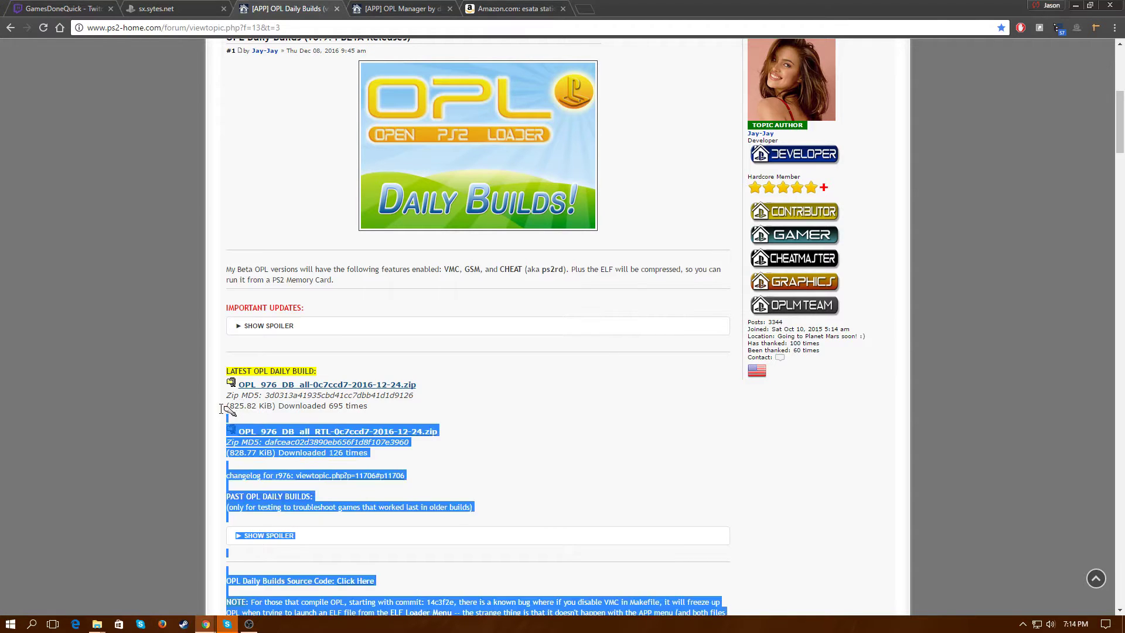
{"action": "left_click_drag", "start_coordinate": [390, 410], "coordinate": [246, 413]}
{"action": "left_click", "coordinate": [257, 421]}
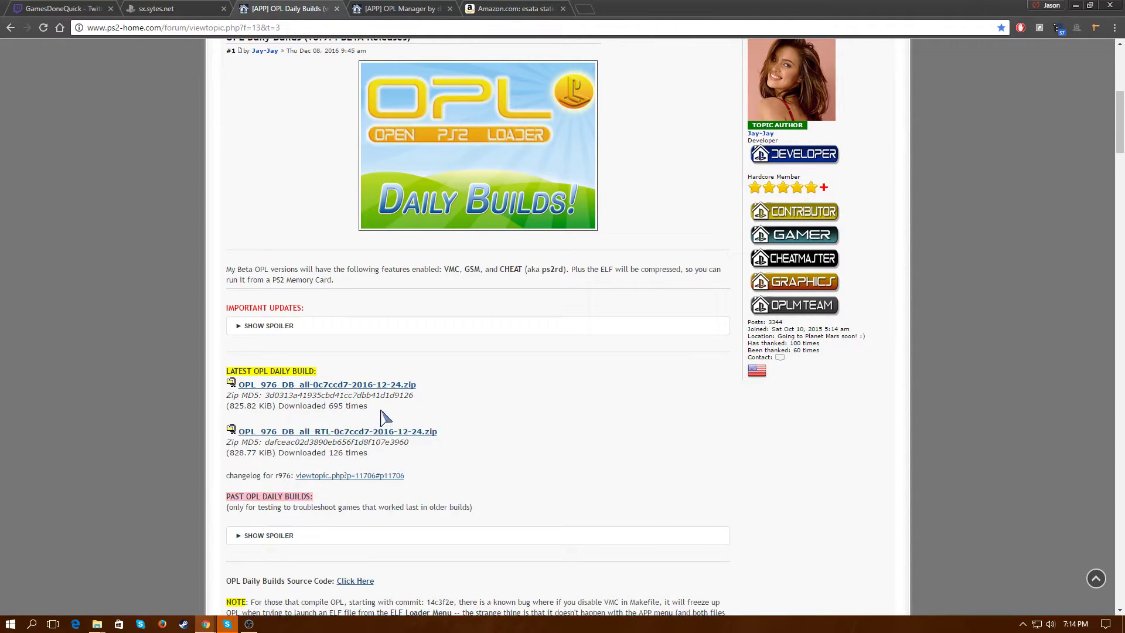
{"action": "left_click_drag", "start_coordinate": [384, 413], "coordinate": [234, 395]}
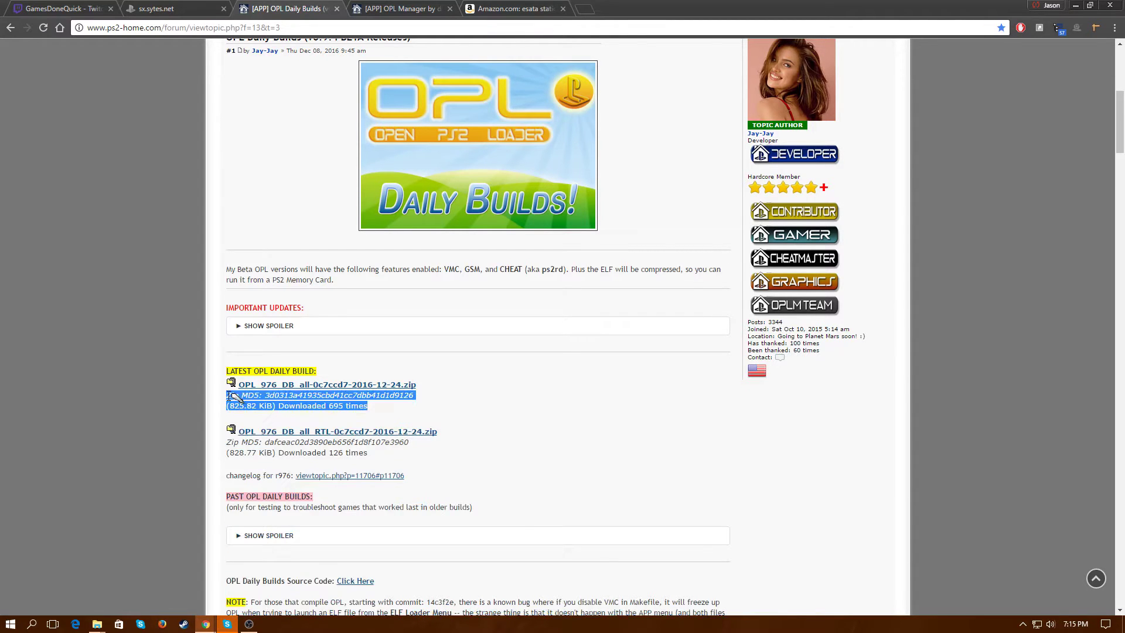
{"action": "left_click_drag", "start_coordinate": [360, 410], "coordinate": [234, 396]}
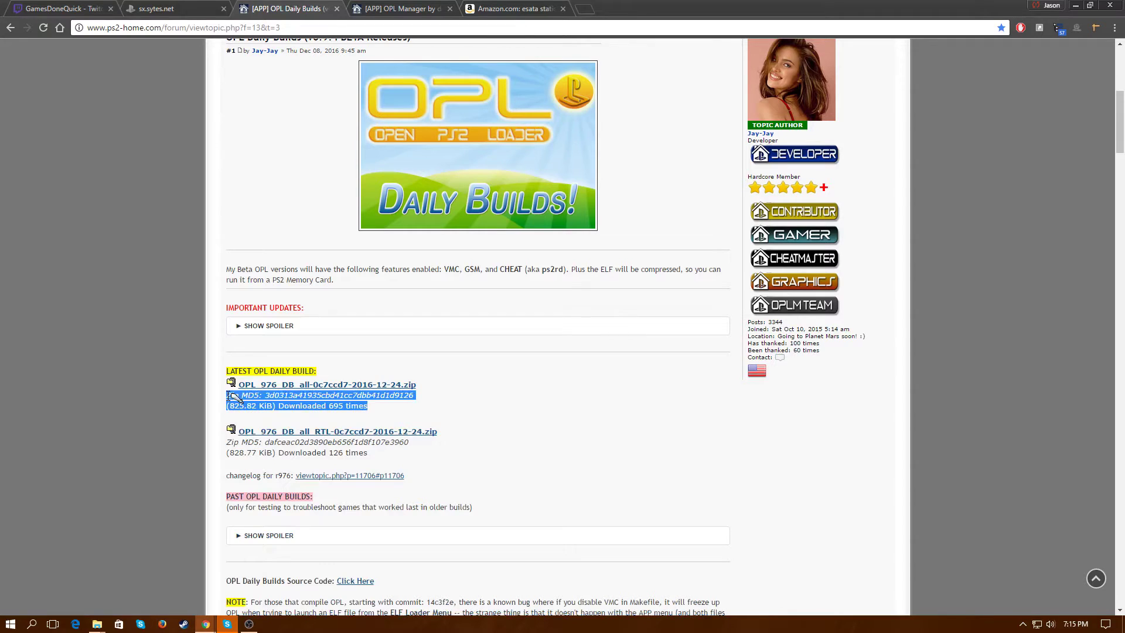
{"action": "left_click", "coordinate": [372, 417]}
{"action": "left_click_drag", "start_coordinate": [380, 417], "coordinate": [235, 395]}
{"action": "left_click", "coordinate": [392, 414]}
{"action": "left_click_drag", "start_coordinate": [382, 413], "coordinate": [243, 395]}
{"action": "left_click", "coordinate": [385, 420]}
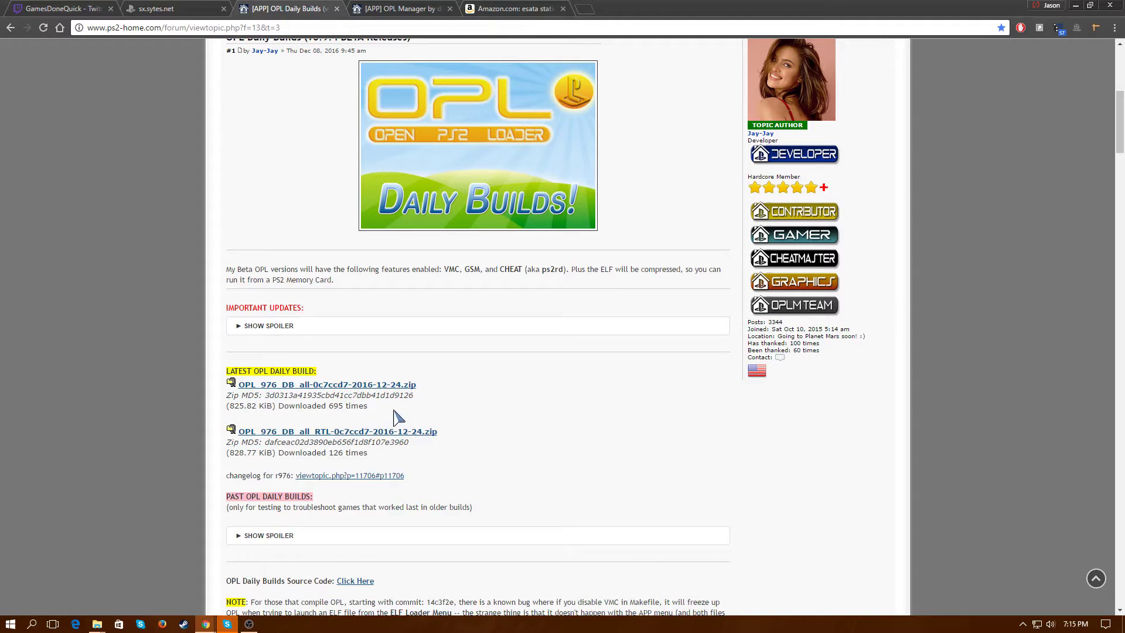
{"action": "left_click_drag", "start_coordinate": [353, 415], "coordinate": [233, 396]}
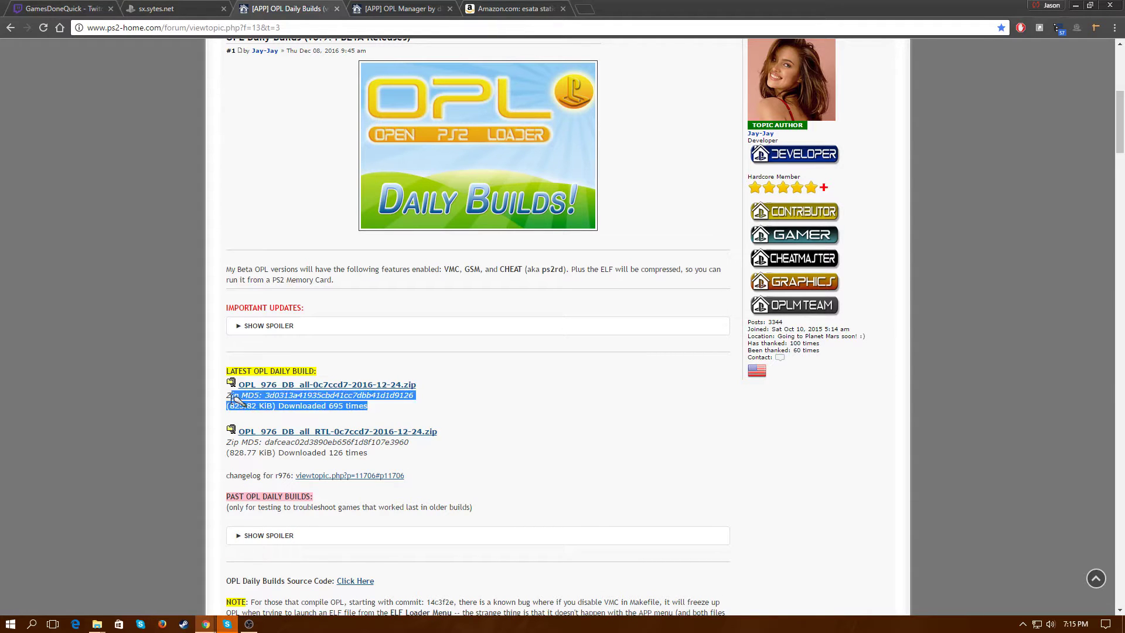
{"action": "left_click", "coordinate": [375, 422]}
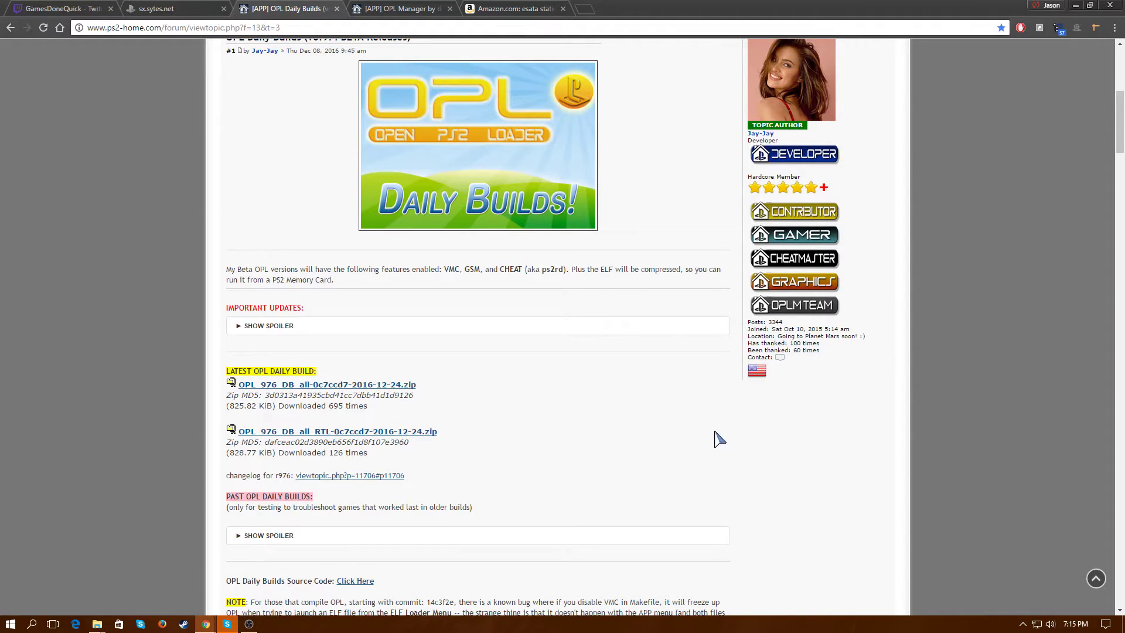
- Highlight the VMC and GSM feature names, the memory card sentence and download count
{"action": "scroll", "coordinate": [720, 439], "scroll_direction": "up", "scroll_amount": 3}
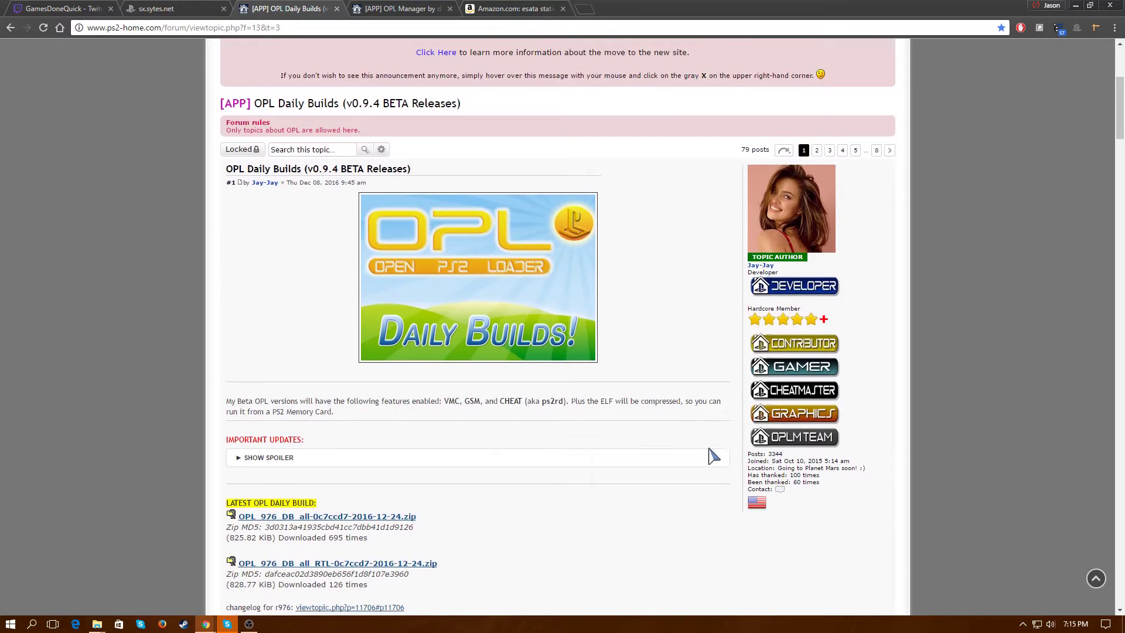
{"action": "scroll", "coordinate": [714, 456], "scroll_direction": "down", "scroll_amount": 2}
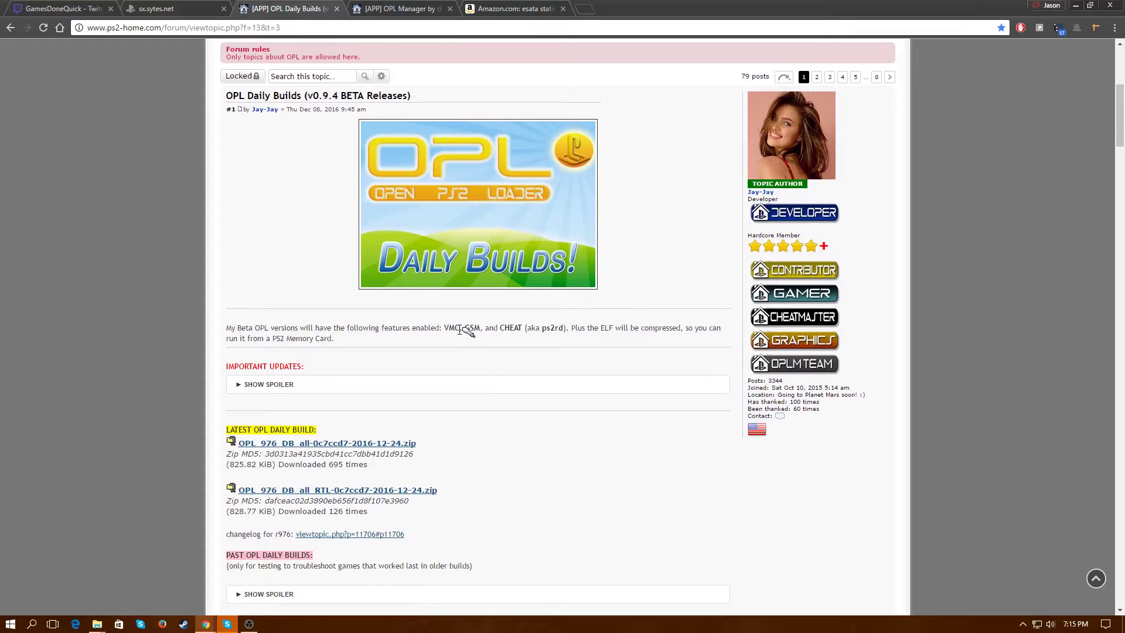
{"action": "left_click_drag", "start_coordinate": [446, 328], "coordinate": [497, 329]}
{"action": "left_click", "coordinate": [501, 329]}
{"action": "scroll", "coordinate": [217, 476], "scroll_direction": "down", "scroll_amount": 1}
{"action": "scroll", "coordinate": [220, 502], "scroll_direction": "up", "scroll_amount": 4}
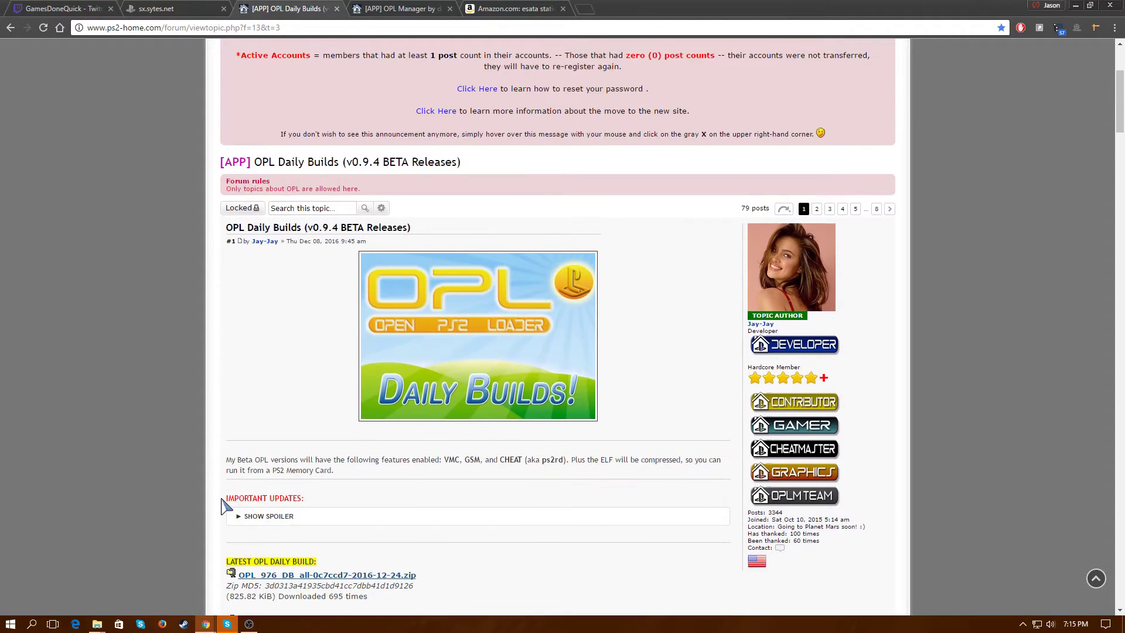
{"action": "scroll", "coordinate": [221, 502], "scroll_direction": "up", "scroll_amount": 1}
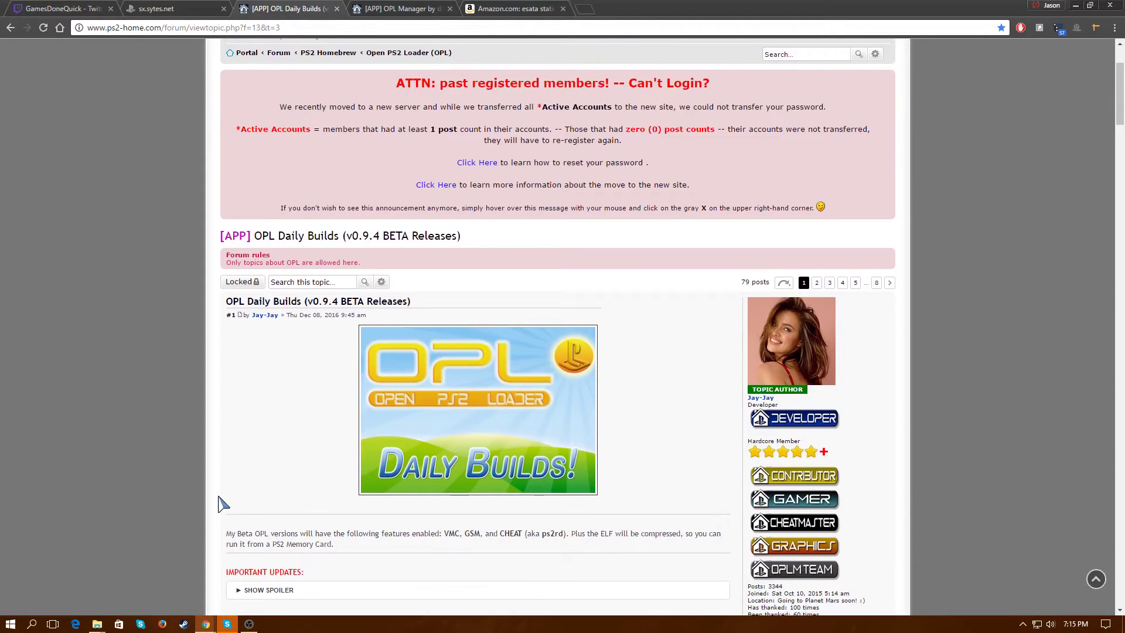
{"action": "scroll", "coordinate": [275, 497], "scroll_direction": "down", "scroll_amount": 3}
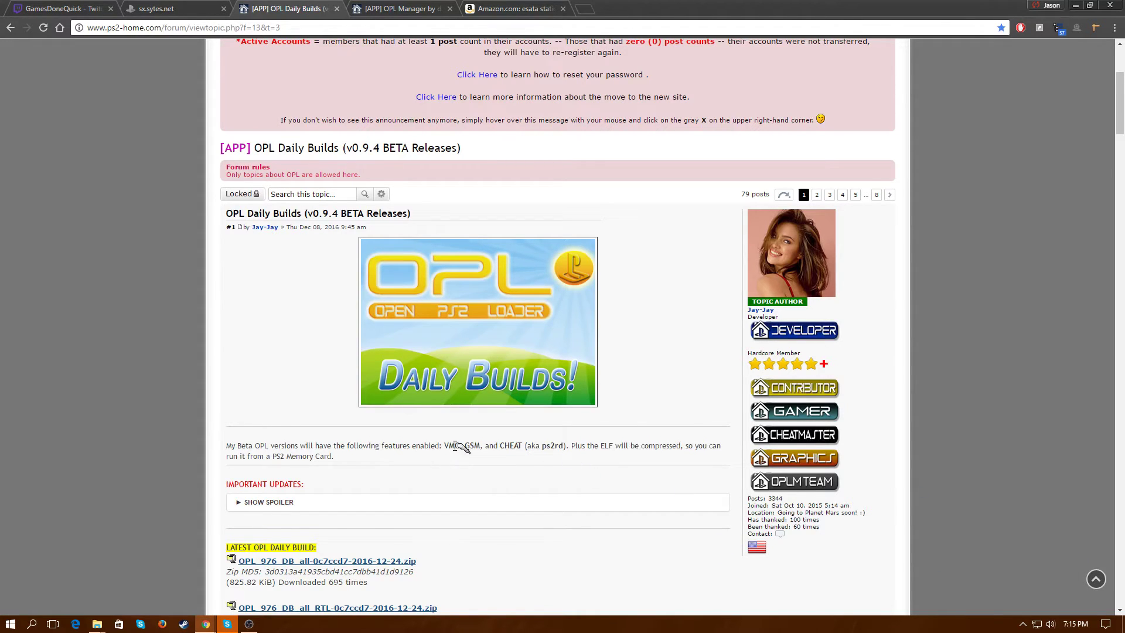
{"action": "left_click_drag", "start_coordinate": [456, 445], "coordinate": [580, 448]}
{"action": "left_click", "coordinate": [591, 448]}
{"action": "left_click_drag", "start_coordinate": [335, 456], "coordinate": [231, 449]}
{"action": "left_click", "coordinate": [248, 460]}
{"action": "scroll", "coordinate": [440, 508], "scroll_direction": "down", "scroll_amount": 2}
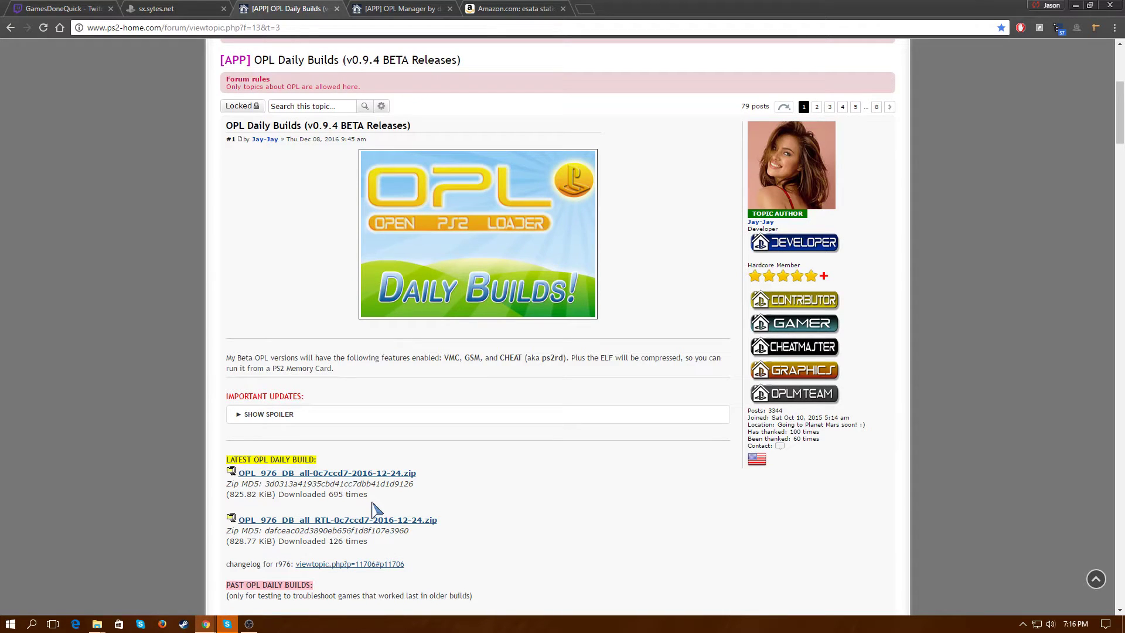
{"action": "left_click_drag", "start_coordinate": [369, 495], "coordinate": [279, 494]}
{"action": "left_click", "coordinate": [381, 505]}
- Scroll back up the OPL Daily Builds topic toward the first post
{"action": "scroll", "coordinate": [489, 531], "scroll_direction": "up", "scroll_amount": 1}
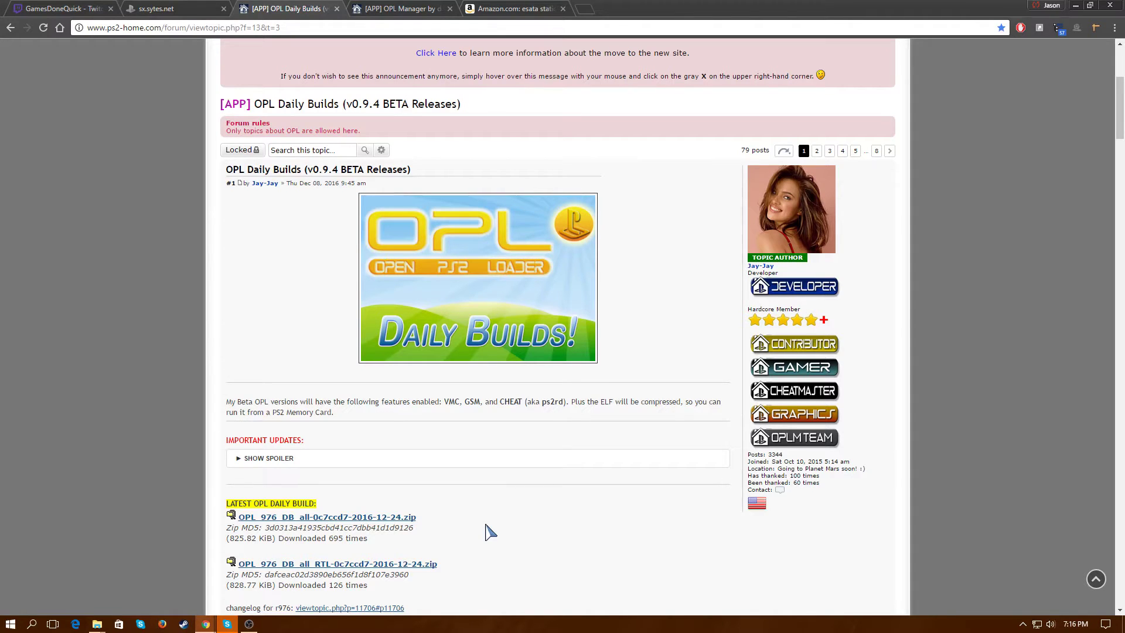
{"action": "scroll", "coordinate": [485, 451], "scroll_direction": "up", "scroll_amount": 5}
{"action": "scroll", "coordinate": [407, 492], "scroll_direction": "down", "scroll_amount": 4}
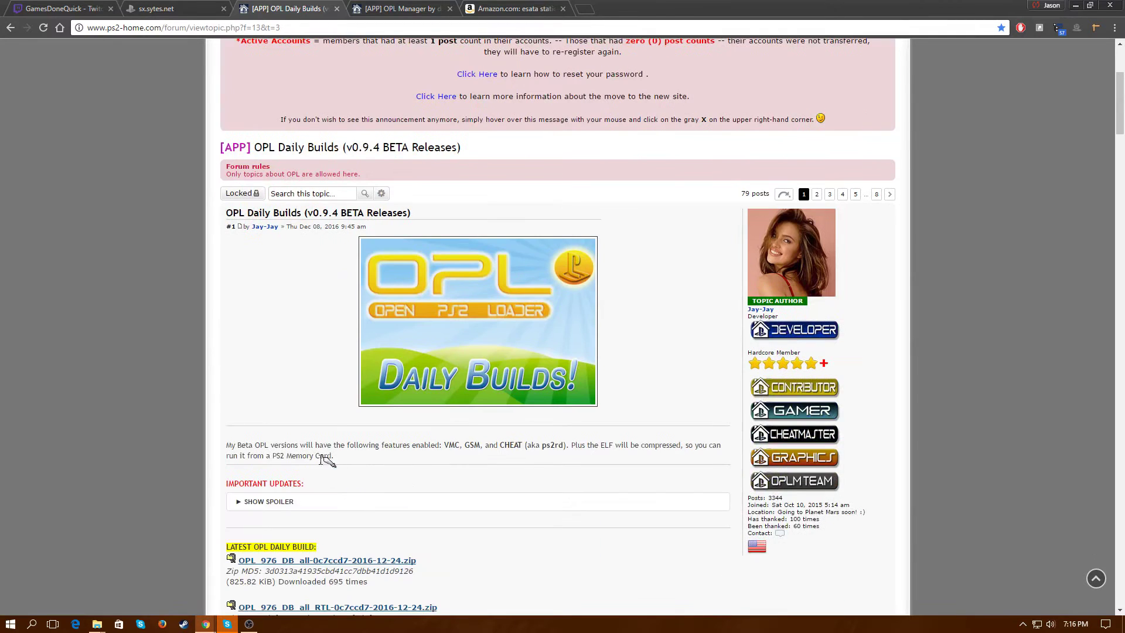
{"action": "scroll", "coordinate": [395, 525], "scroll_direction": "down", "scroll_amount": 3}
{"action": "scroll", "coordinate": [461, 488], "scroll_direction": "up", "scroll_amount": 5}
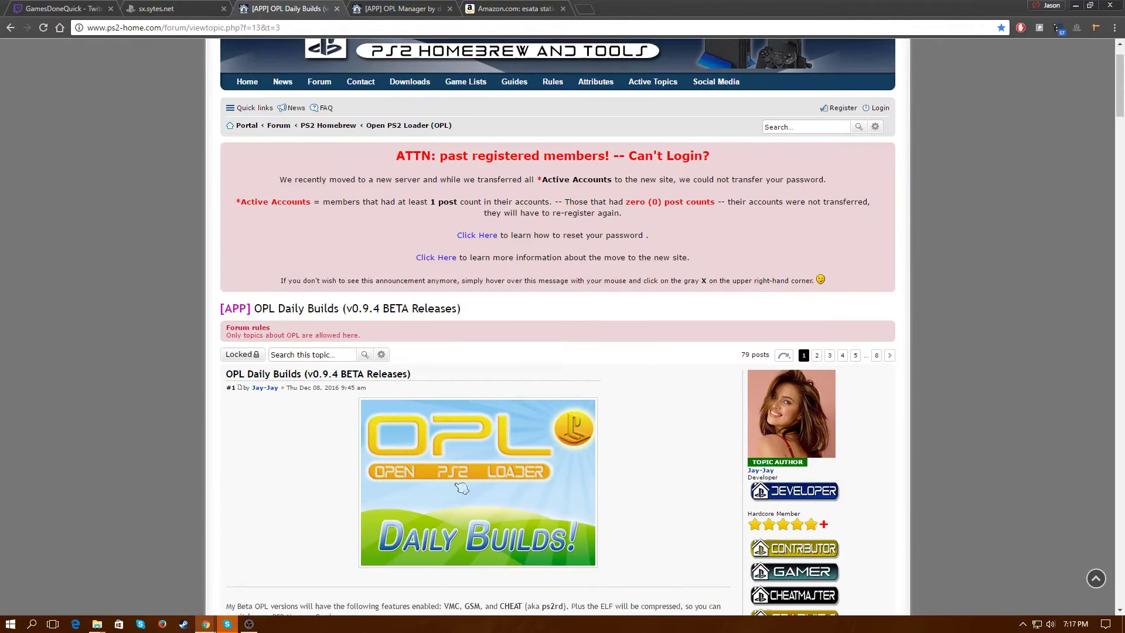
{"action": "scroll", "coordinate": [586, 513], "scroll_direction": "down", "scroll_amount": 2}
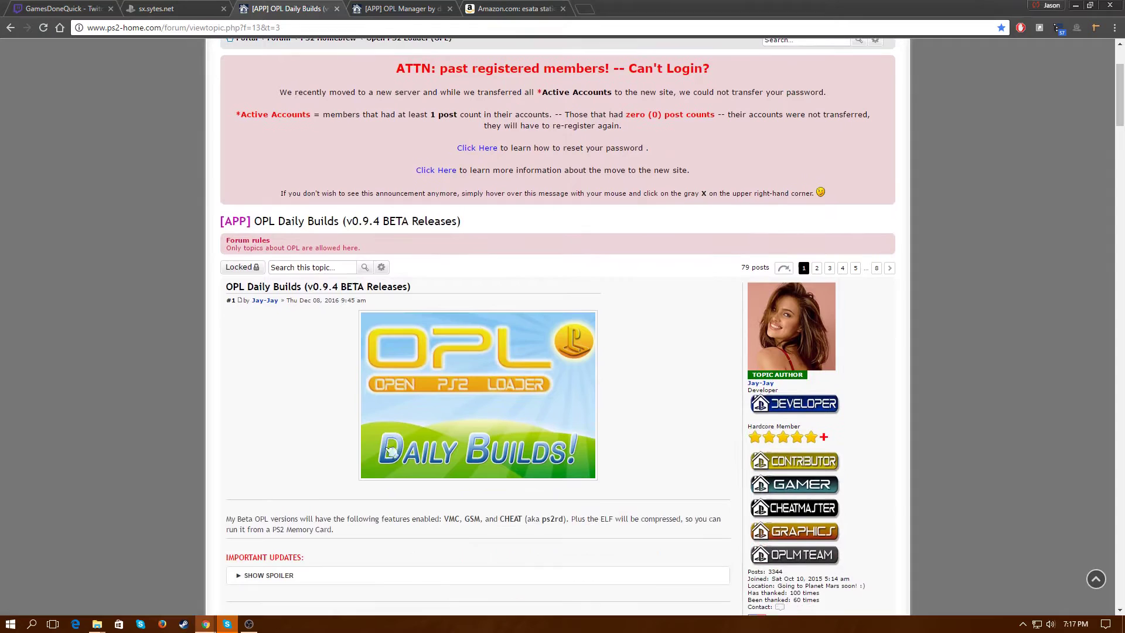
{"action": "scroll", "coordinate": [731, 446], "scroll_direction": "down", "scroll_amount": 2}
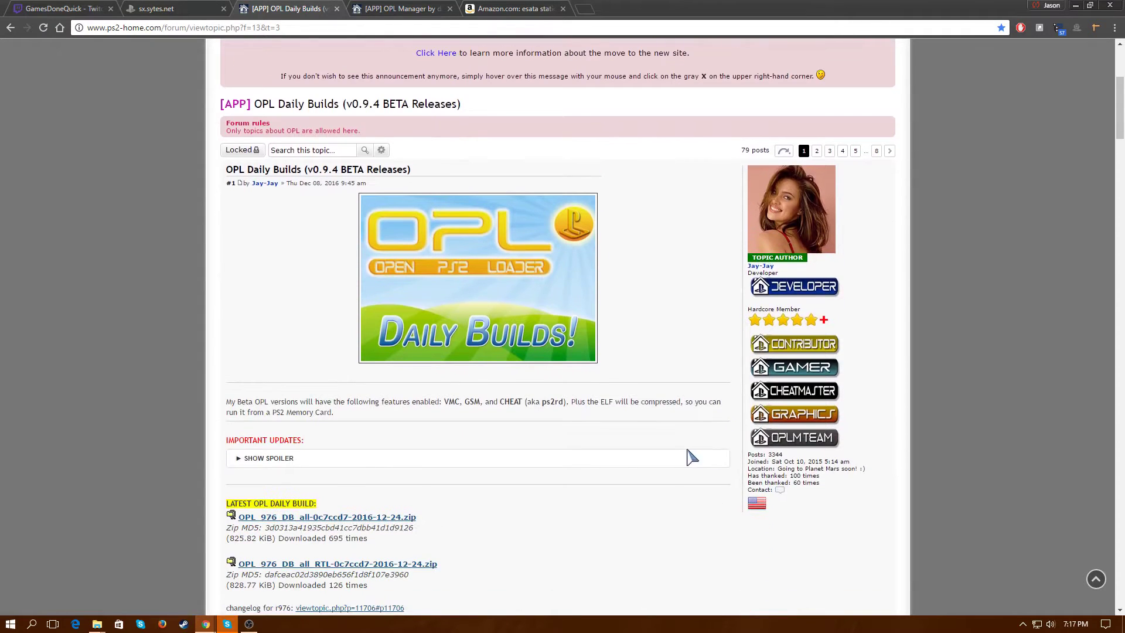
{"action": "scroll", "coordinate": [449, 382], "scroll_direction": "up", "scroll_amount": 1}
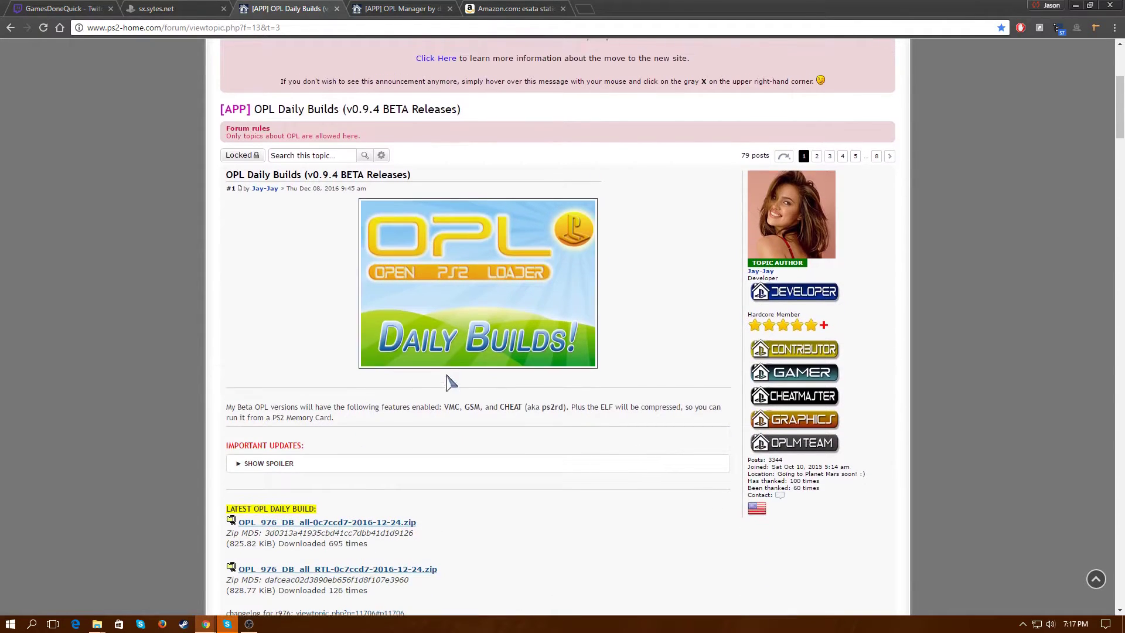
{"action": "scroll", "coordinate": [450, 382], "scroll_direction": "up", "scroll_amount": 2}
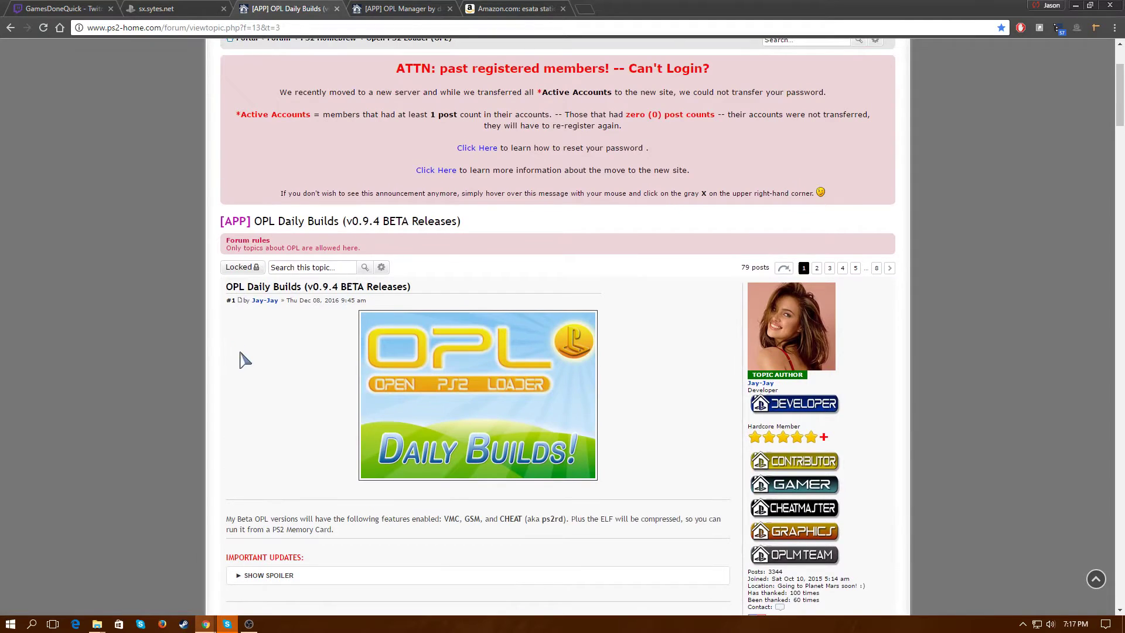
{"action": "scroll", "coordinate": [282, 410], "scroll_direction": "down", "scroll_amount": 4}
{"action": "scroll", "coordinate": [474, 448], "scroll_direction": "down", "scroll_amount": 1}
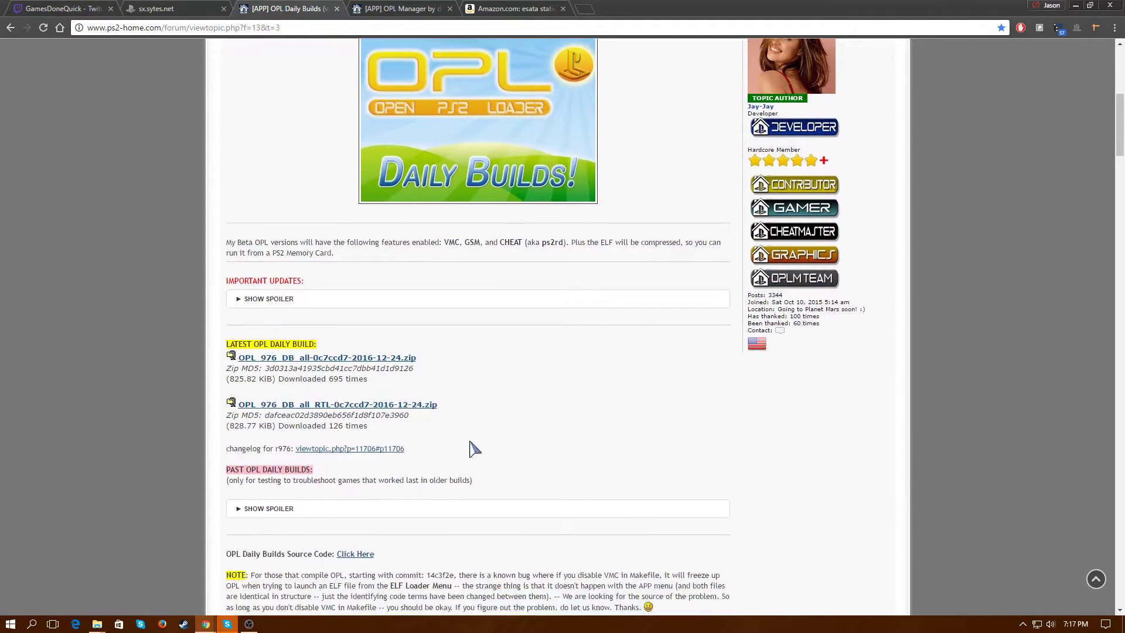
{"action": "scroll", "coordinate": [475, 449], "scroll_direction": "down", "scroll_amount": 2}
{"action": "scroll", "coordinate": [484, 466], "scroll_direction": "up", "scroll_amount": 8}
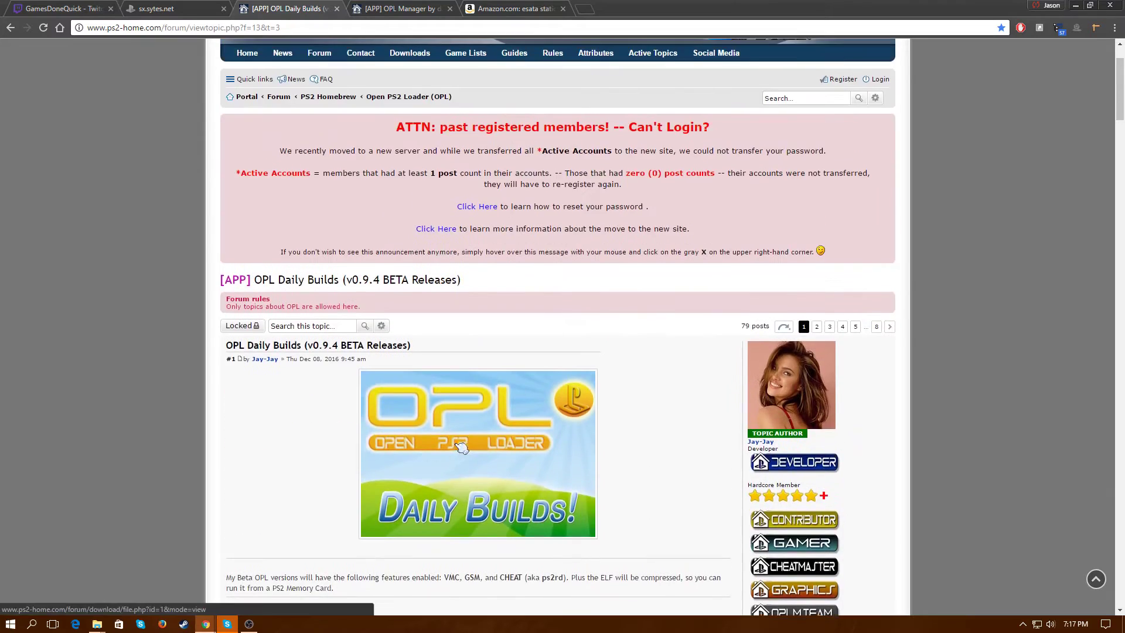
{"action": "scroll", "coordinate": [452, 314], "scroll_direction": "up", "scroll_amount": 2}
{"action": "mouse_move", "coordinate": [474, 149]}
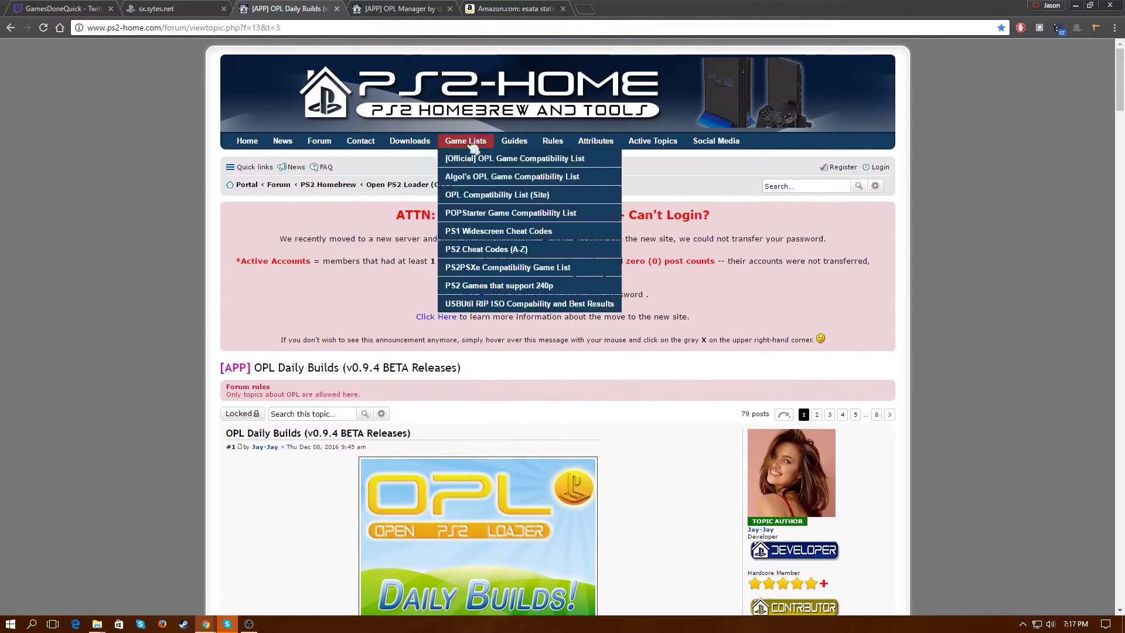
{"action": "mouse_move", "coordinate": [656, 340]}
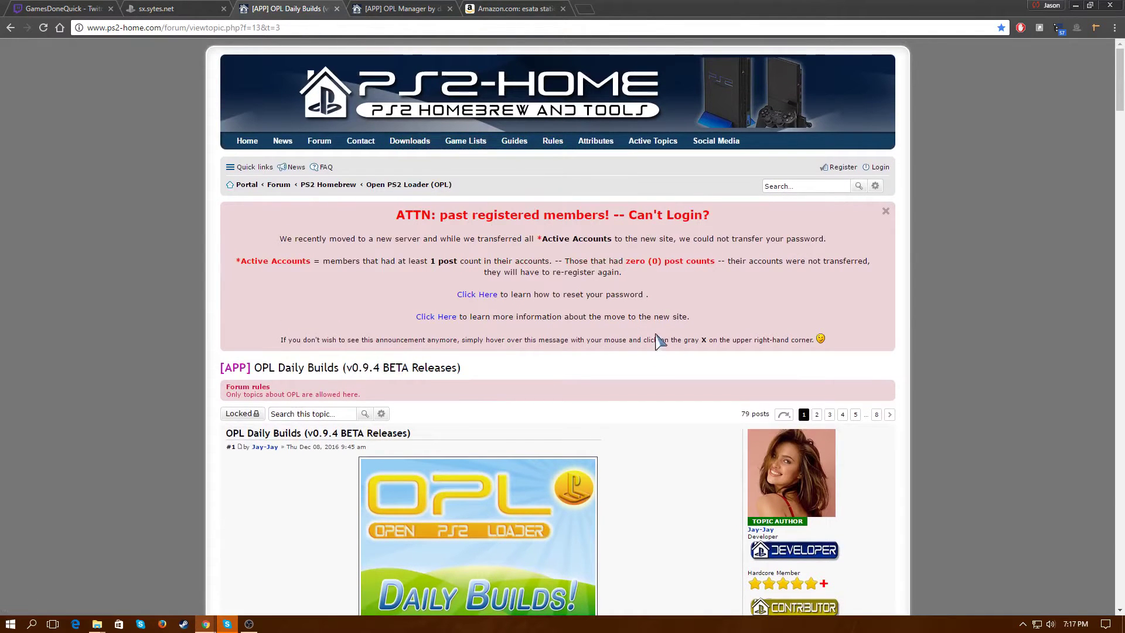
{"action": "scroll", "coordinate": [755, 445], "scroll_direction": "down", "scroll_amount": 2}
{"action": "scroll", "coordinate": [743, 447], "scroll_direction": "up", "scroll_amount": 2}
- Highlight the first post title's version text and settle on its daily build zip links
{"action": "left_click_drag", "start_coordinate": [411, 433], "coordinate": [236, 434]}
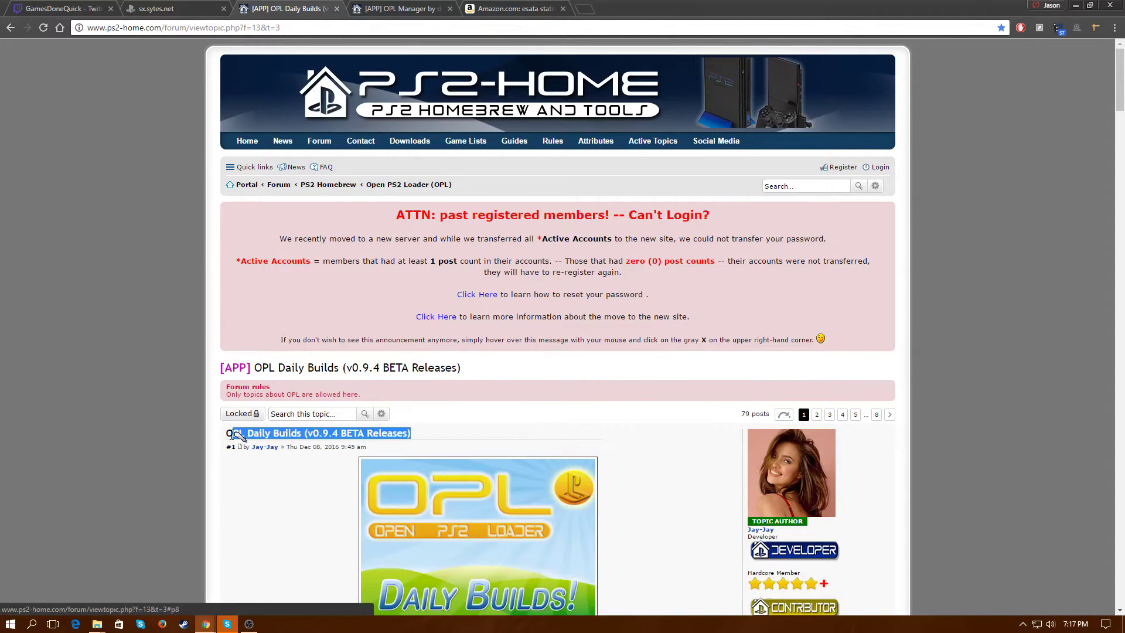
{"action": "left_click", "coordinate": [417, 439]}
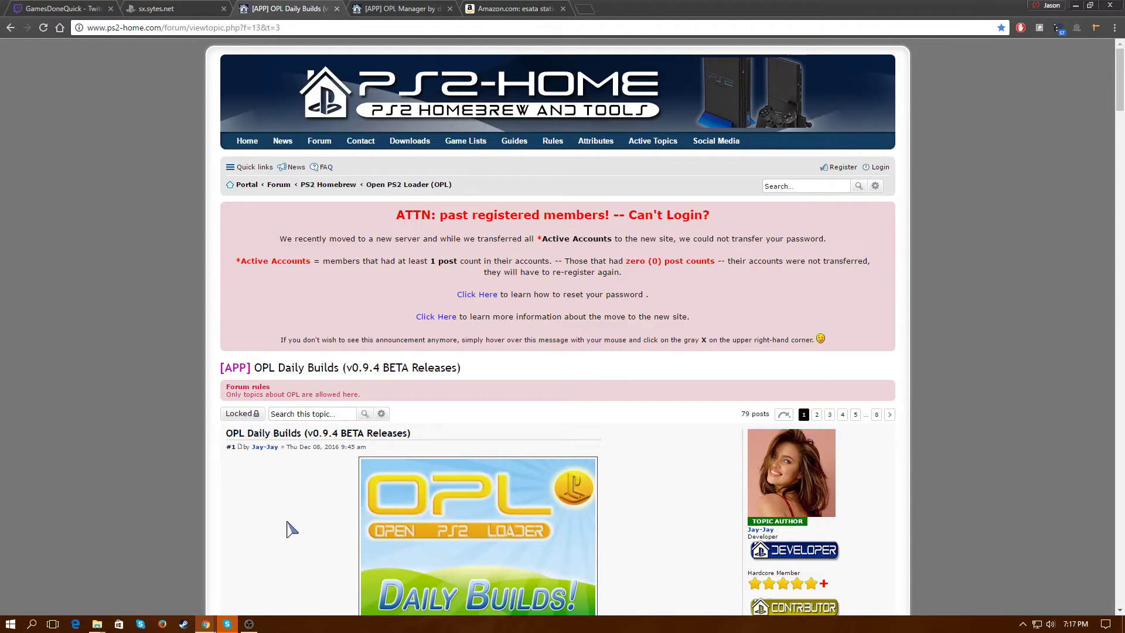
{"action": "scroll", "coordinate": [327, 487], "scroll_direction": "down", "scroll_amount": 2}
{"action": "scroll", "coordinate": [330, 491], "scroll_direction": "up", "scroll_amount": 2}
{"action": "scroll", "coordinate": [703, 416], "scroll_direction": "down", "scroll_amount": 7}
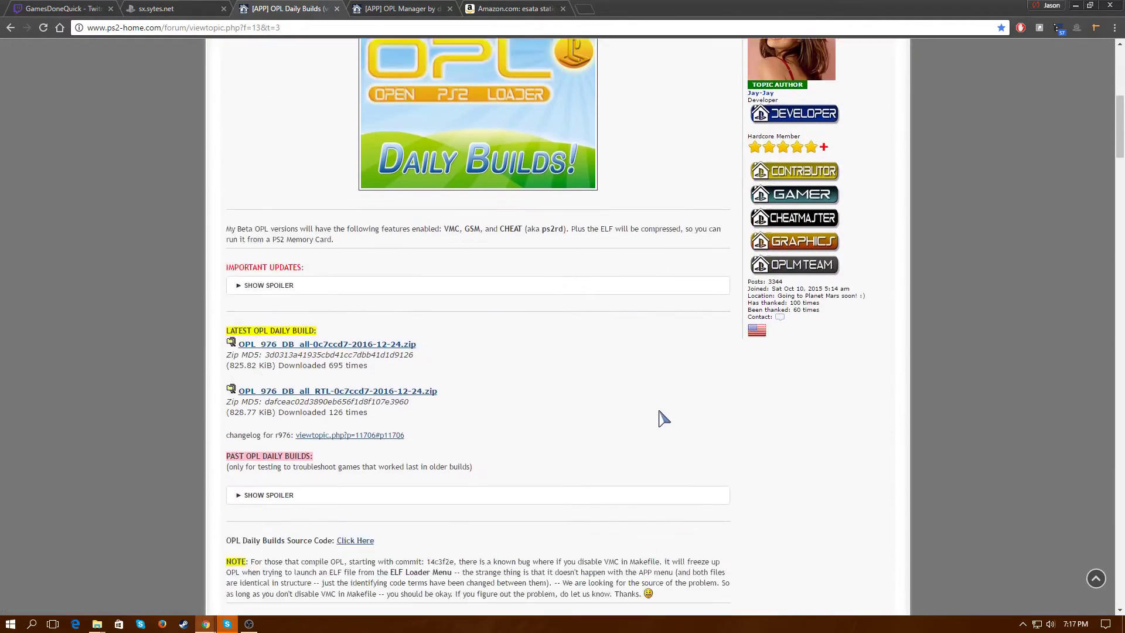
{"action": "scroll", "coordinate": [656, 421], "scroll_direction": "down", "scroll_amount": 2}
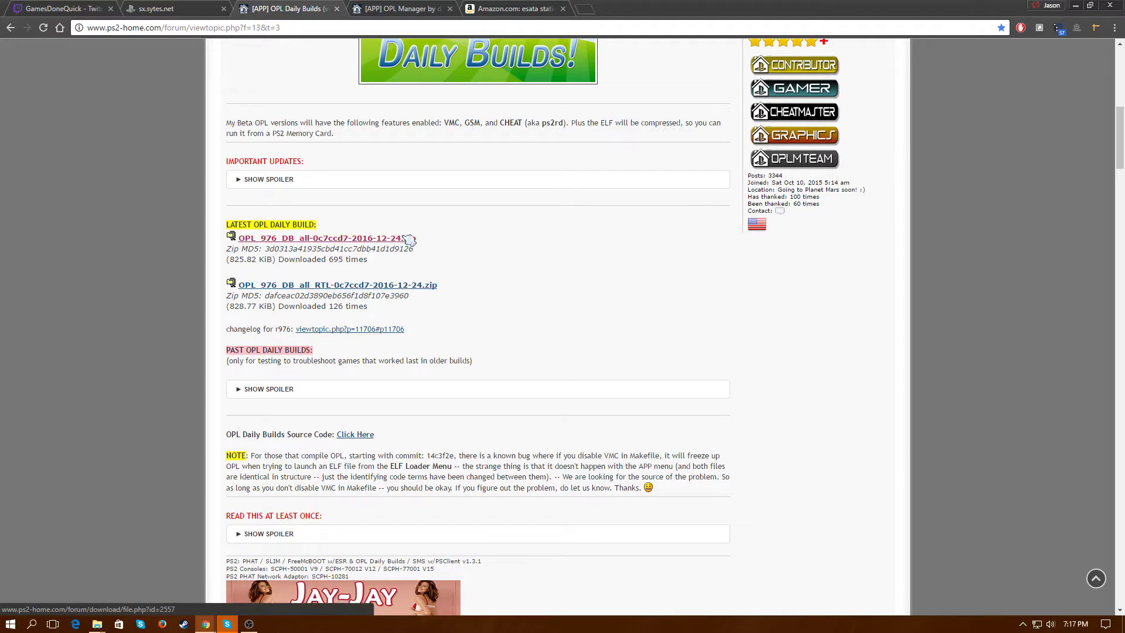
{"action": "scroll", "coordinate": [381, 233], "scroll_direction": "up", "scroll_amount": 5}
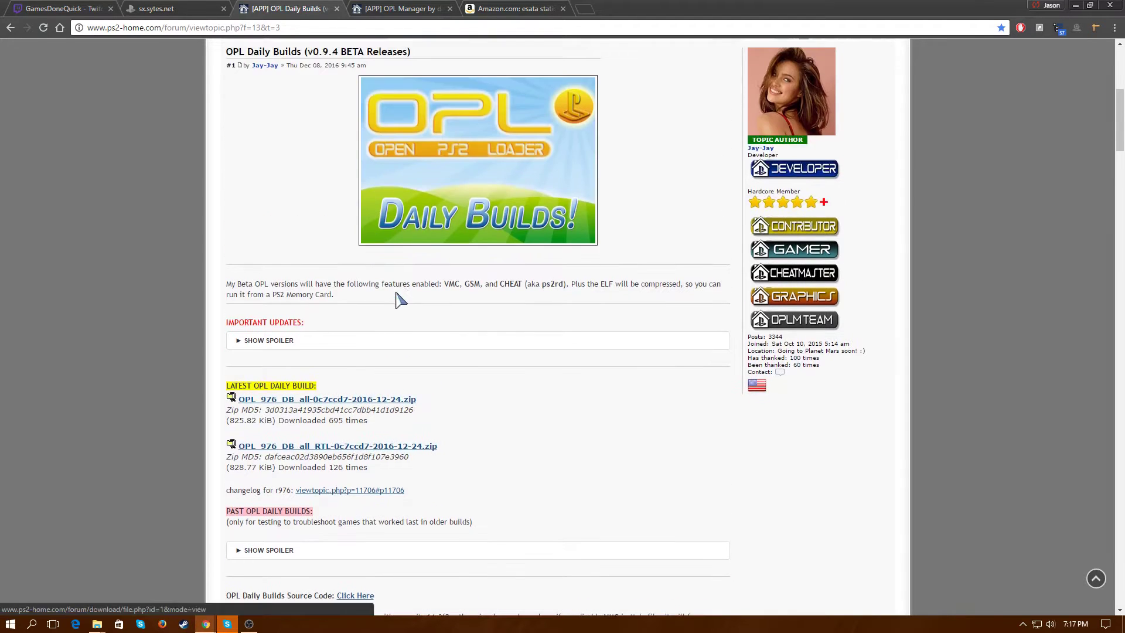
- Switch to the '[APP] OPL Manager by danielb' Chrome tab and scroll up to its first post
{"action": "left_click", "coordinate": [394, 8]}
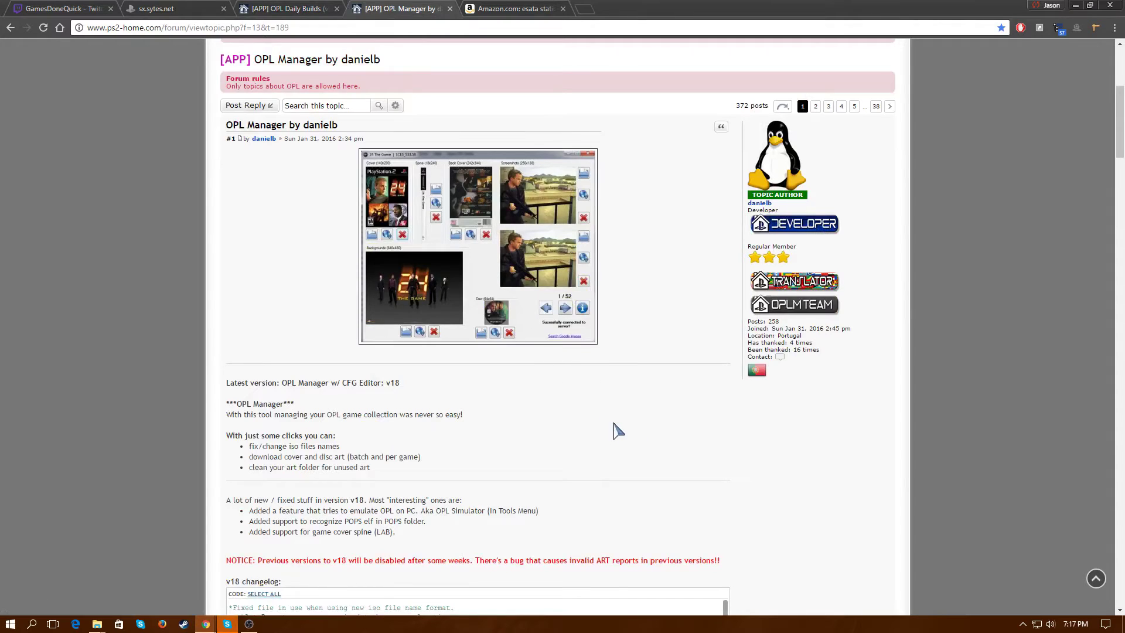
{"action": "scroll", "coordinate": [328, 384], "scroll_direction": "up", "scroll_amount": 1}
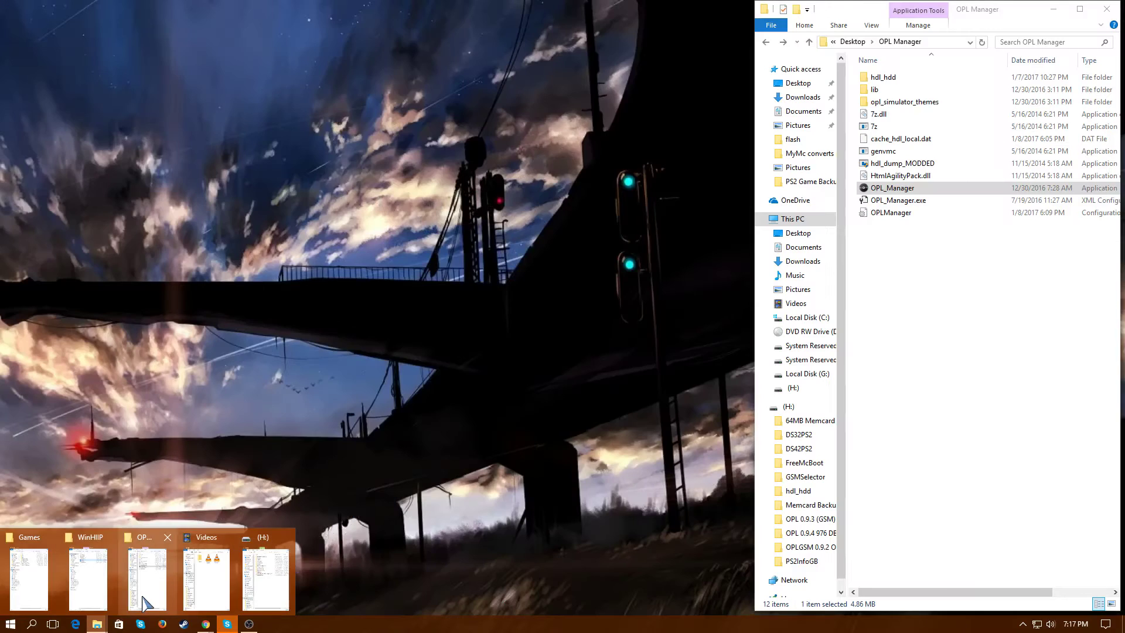
- Bring the OPL Manager, WinHIIP and Games folder windows forward and place drive H: on the left
{"action": "left_click", "coordinate": [147, 595]}
{"action": "mouse_move", "coordinate": [96, 624]}
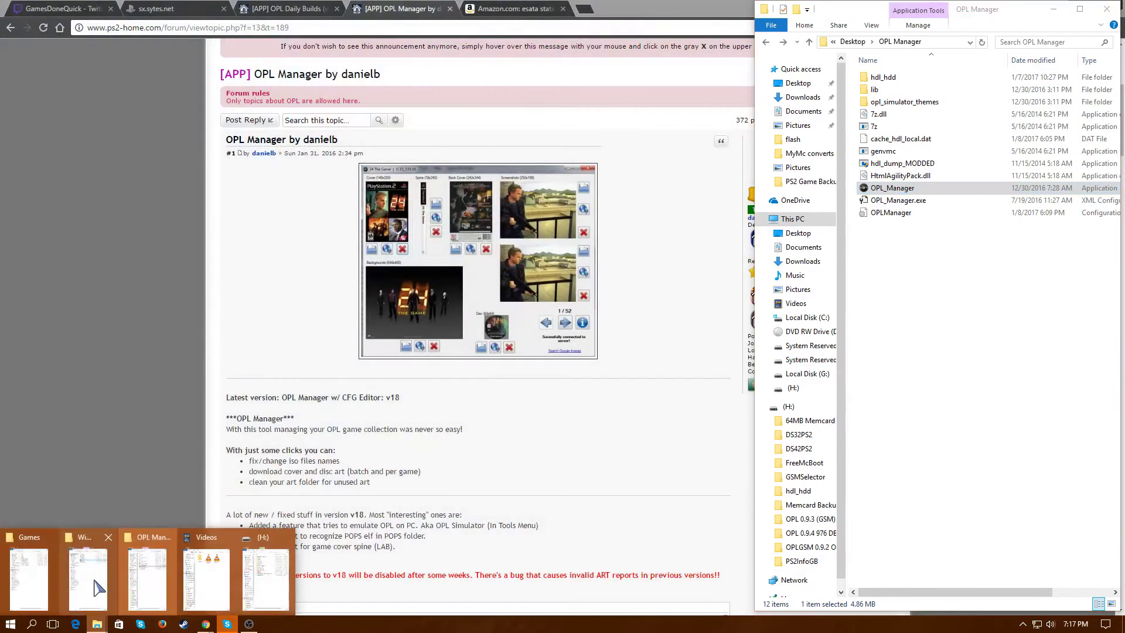
{"action": "left_click", "coordinate": [100, 586]}
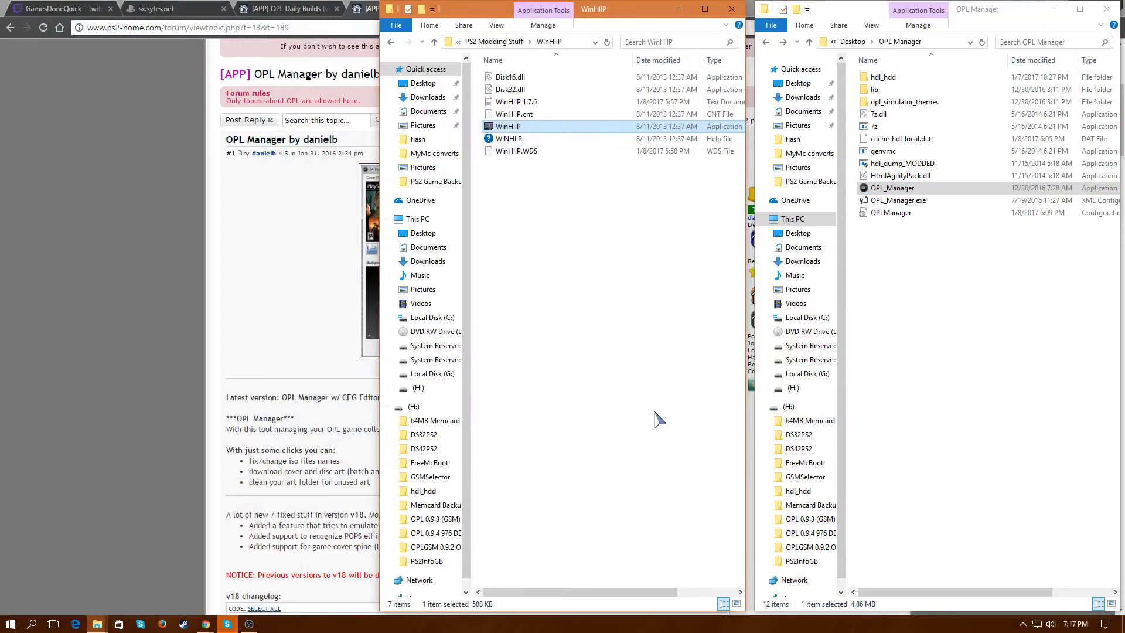
{"action": "left_click", "coordinate": [103, 624]}
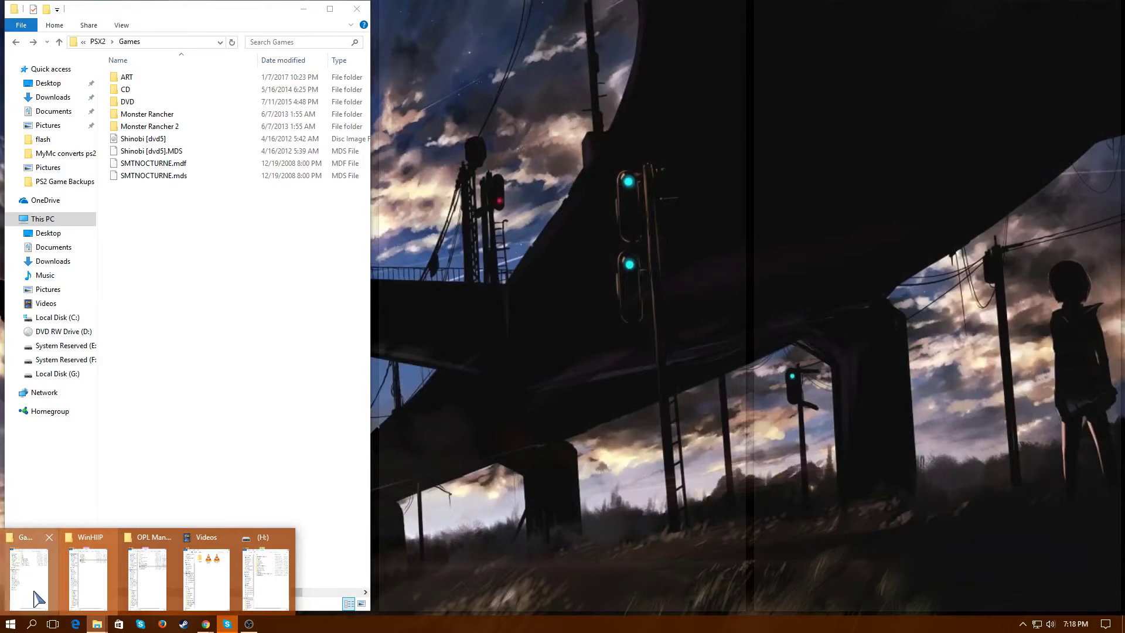
{"action": "left_click", "coordinate": [27, 580]}
{"action": "left_click", "coordinate": [938, 410]}
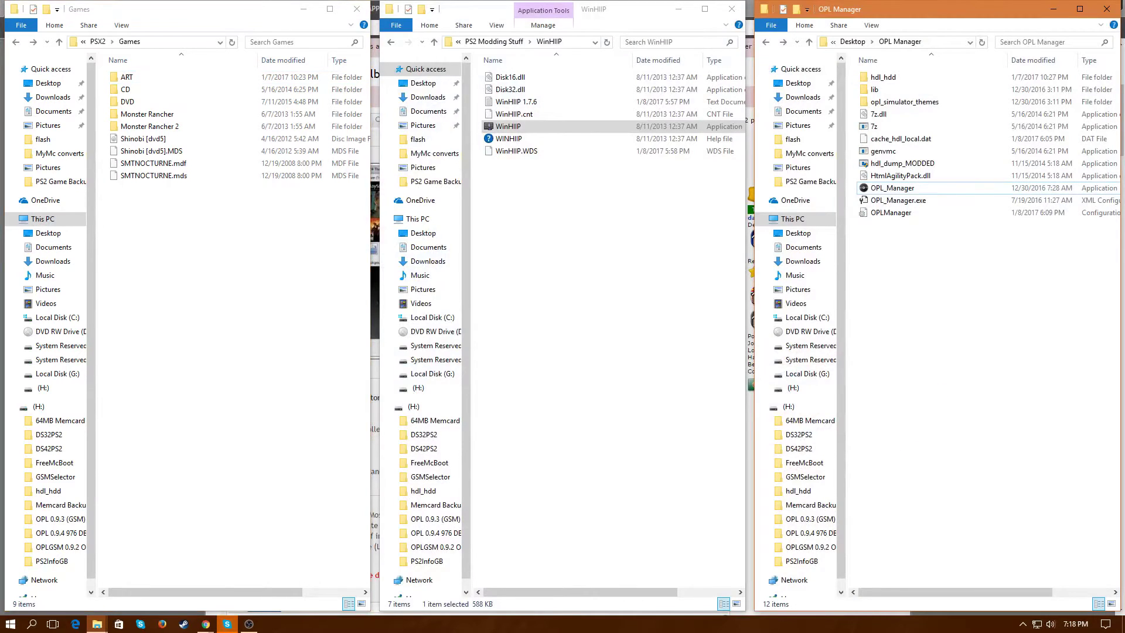
{"action": "left_click_drag", "start_coordinate": [832, 67], "coordinate": [275, 65]}
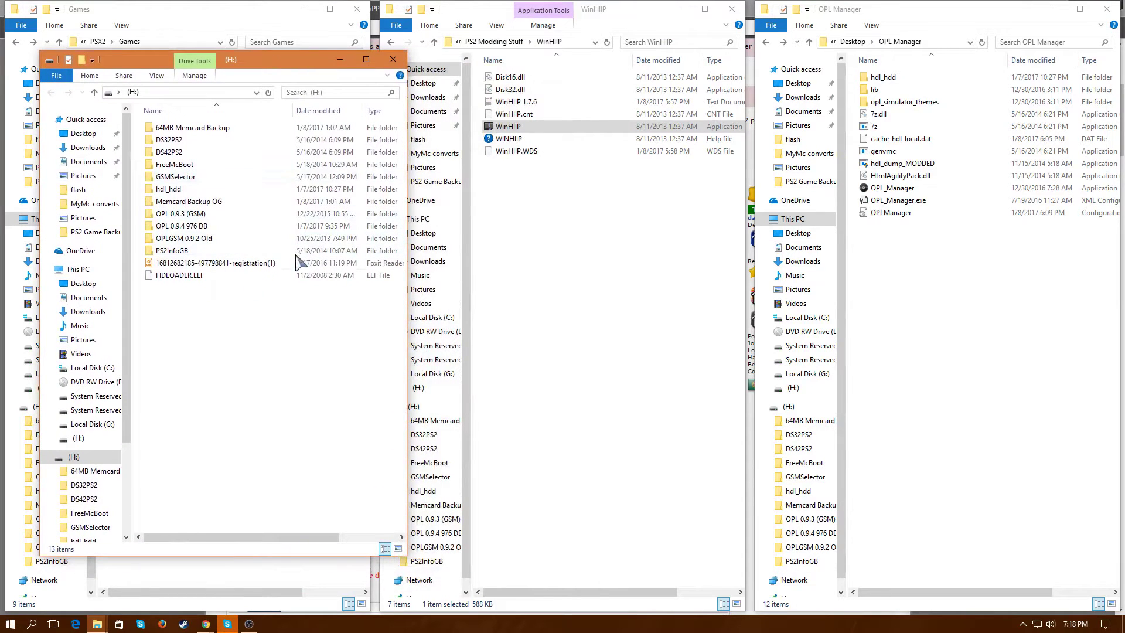
- Open the OPL 0.9.4 976 DB folder on drive H:, centre it, then minimize it
{"action": "left_click", "coordinate": [187, 214]}
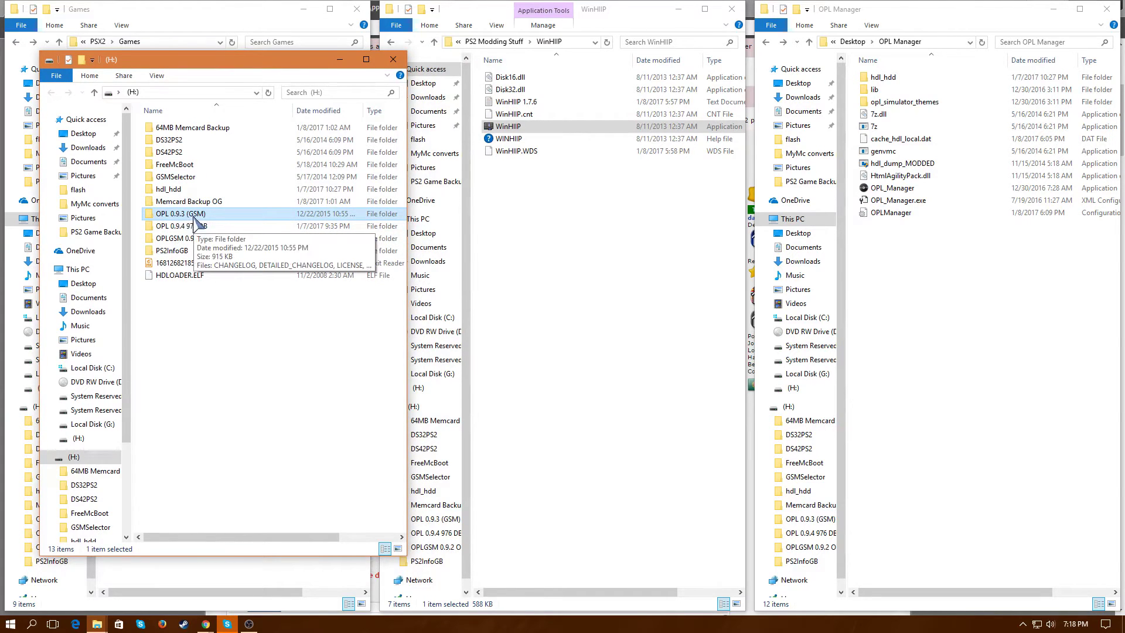
{"action": "left_click", "coordinate": [201, 226]}
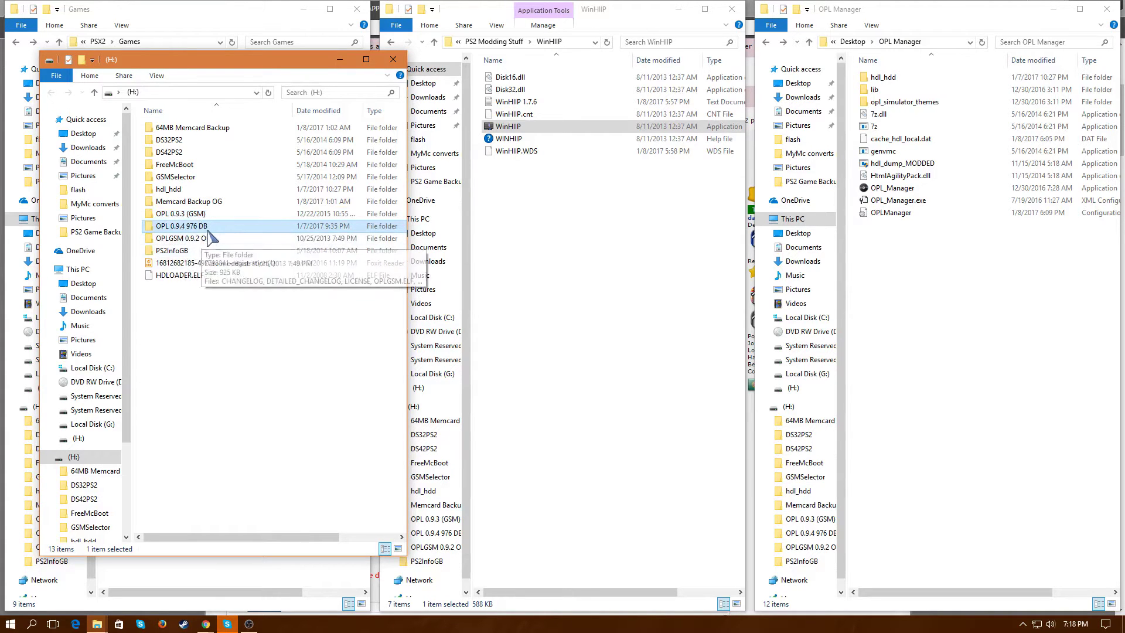
{"action": "double_click", "coordinate": [212, 228]}
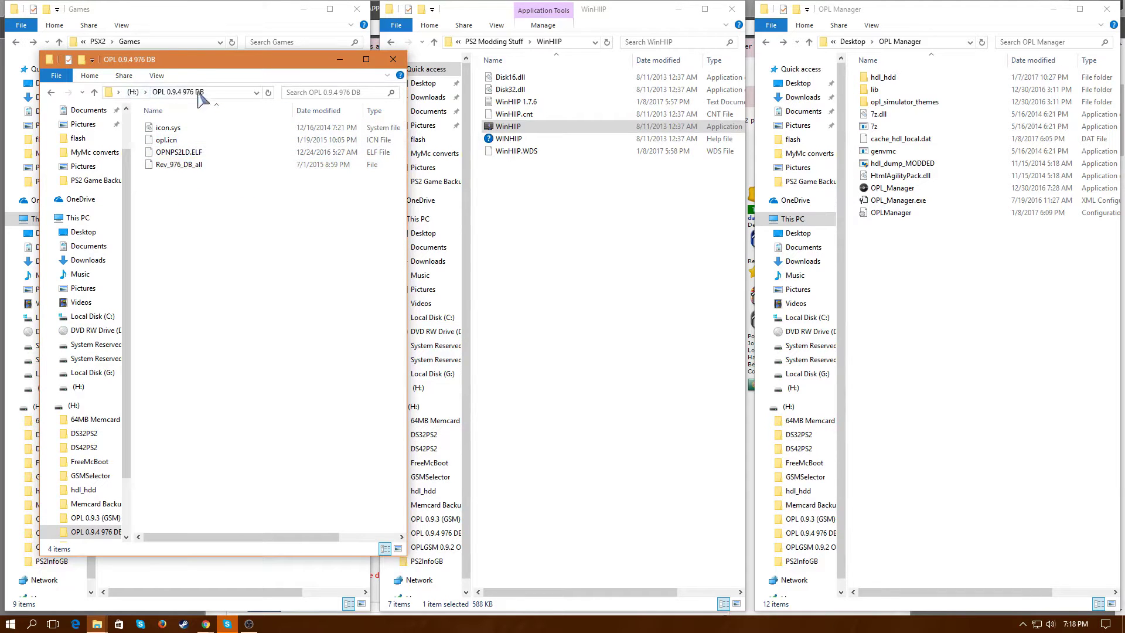
{"action": "left_click_drag", "start_coordinate": [189, 64], "coordinate": [482, 115]}
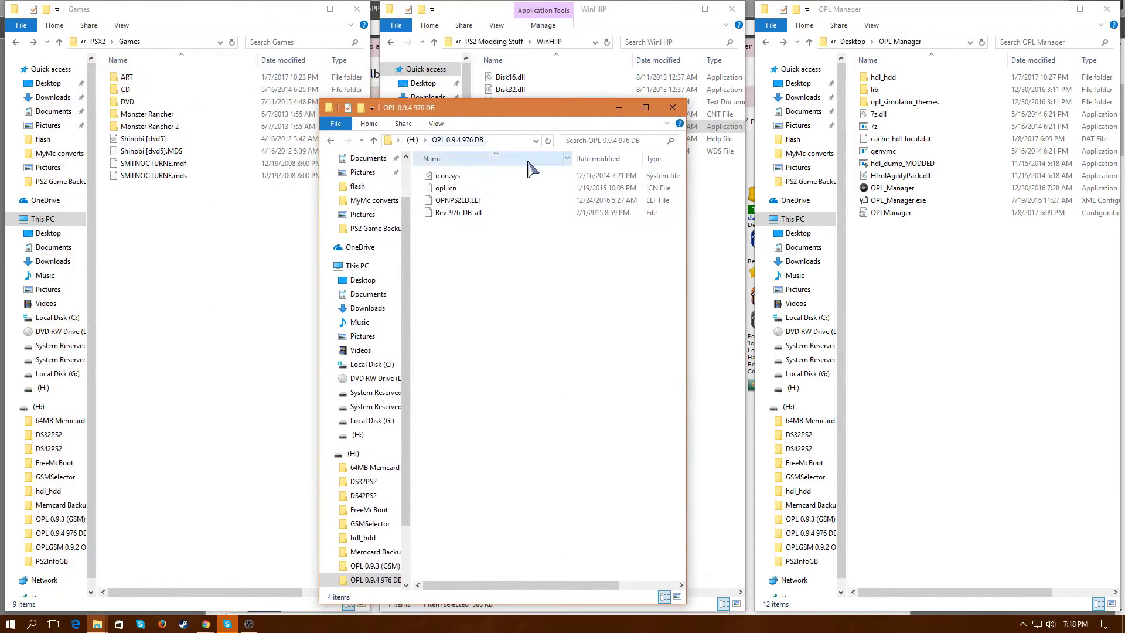
{"action": "left_click", "coordinate": [620, 107]}
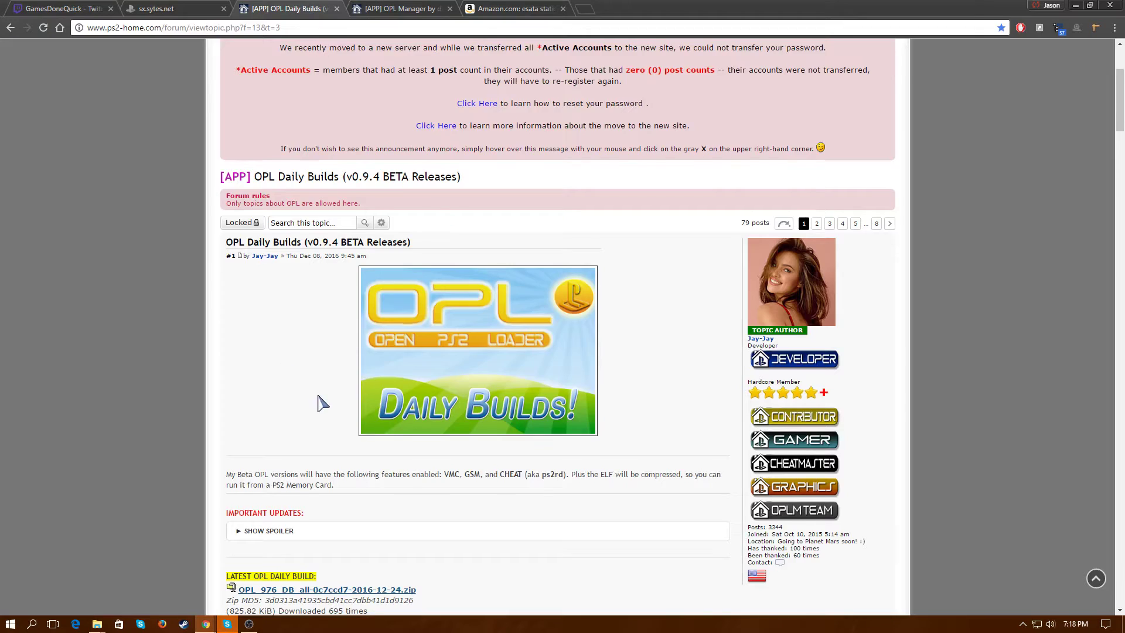
{"action": "scroll", "coordinate": [432, 362], "scroll_direction": "down", "scroll_amount": 3}
{"action": "mouse_move", "coordinate": [443, 315]}
{"action": "left_mouse_down"}
{"action": "mouse_move", "coordinate": [484, 314]}
{"action": "mouse_move", "coordinate": [457, 315]}
{"action": "left_mouse_up"}
{"action": "left_click", "coordinate": [450, 315]}
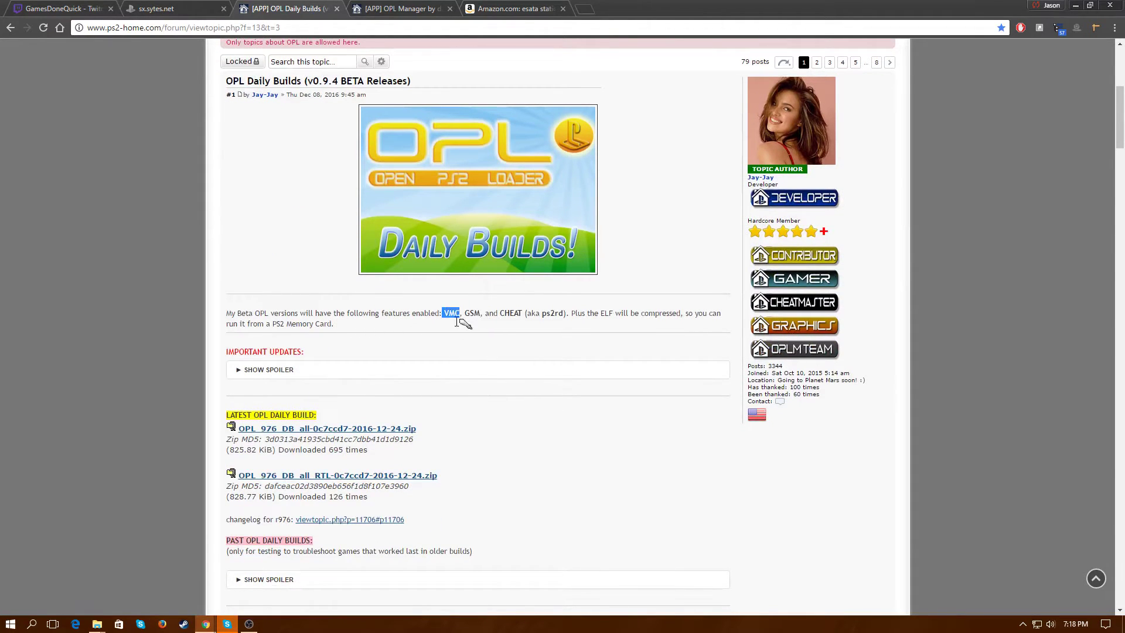
{"action": "double_click", "coordinate": [472, 314]}
{"action": "double_click", "coordinate": [511, 315]}
{"action": "double_click", "coordinate": [451, 315]}
{"action": "double_click", "coordinate": [472, 314]}
{"action": "scroll", "coordinate": [524, 515], "scroll_direction": "down", "scroll_amount": 2}
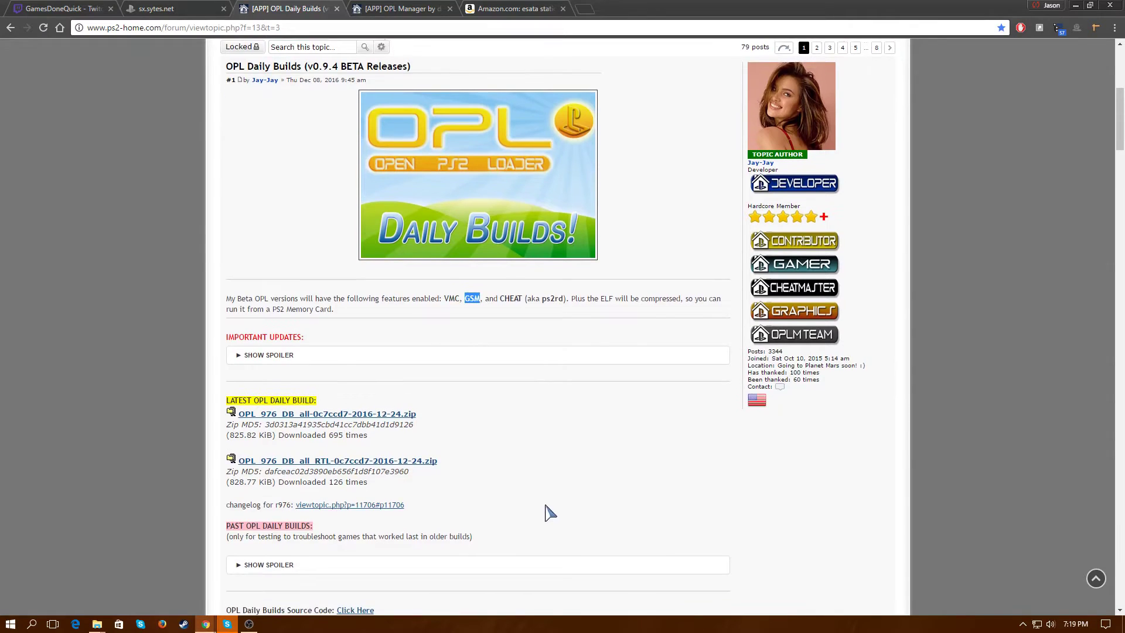
{"action": "scroll", "coordinate": [516, 498], "scroll_direction": "up", "scroll_amount": 2}
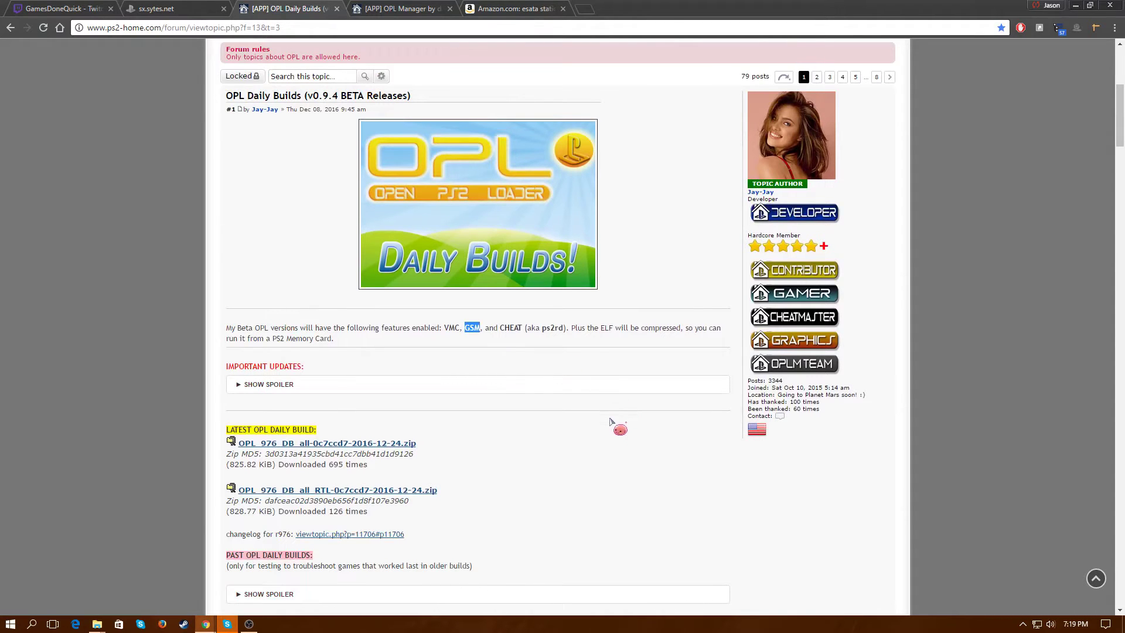
{"action": "scroll", "coordinate": [593, 415], "scroll_direction": "down", "scroll_amount": 3}
{"action": "scroll", "coordinate": [589, 422], "scroll_direction": "up", "scroll_amount": 3}
{"action": "scroll", "coordinate": [591, 422], "scroll_direction": "up", "scroll_amount": 1}
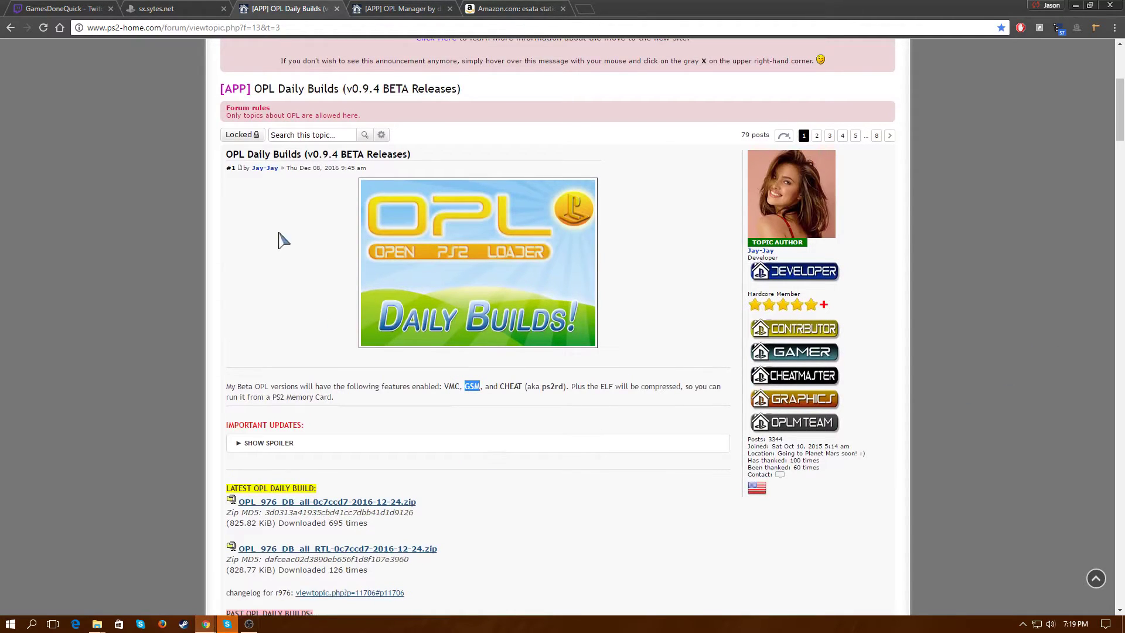
{"action": "left_click", "coordinate": [97, 623]}
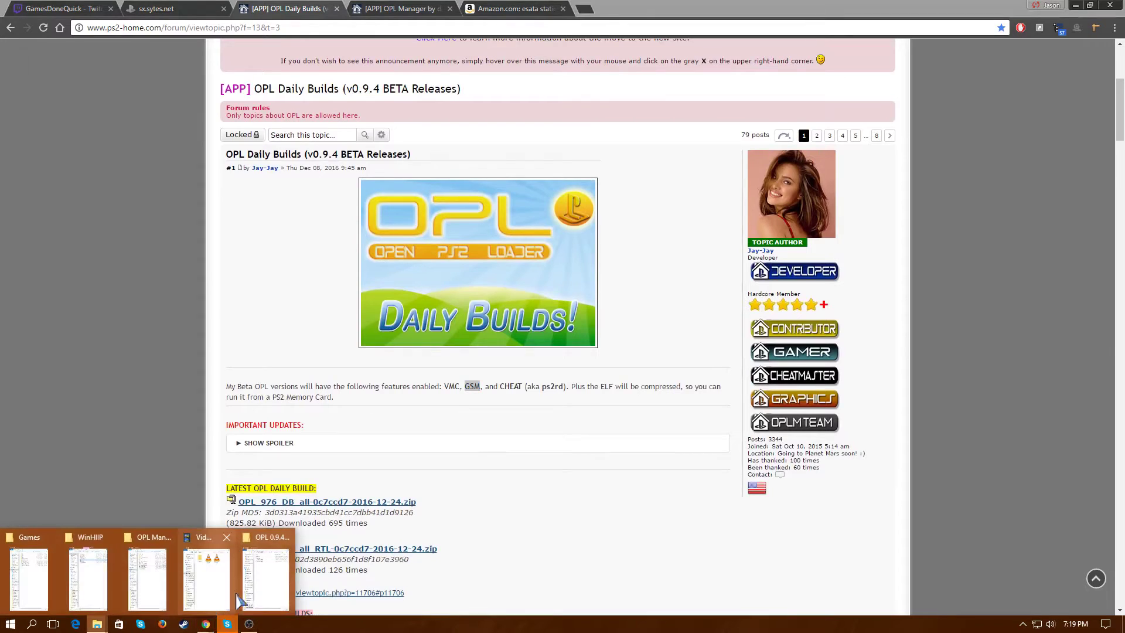
{"action": "mouse_move", "coordinate": [156, 589]}
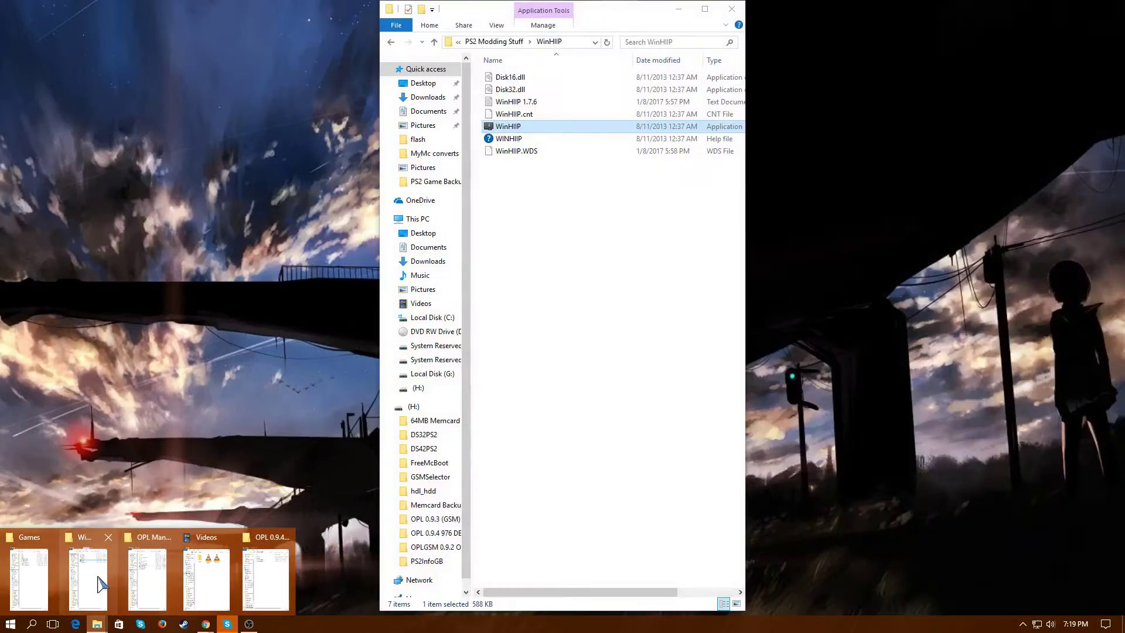
- Place the WinHIIP and OPL Manager folder windows side by side, with WinHIIP.exe selected
{"action": "left_click", "coordinate": [88, 580]}
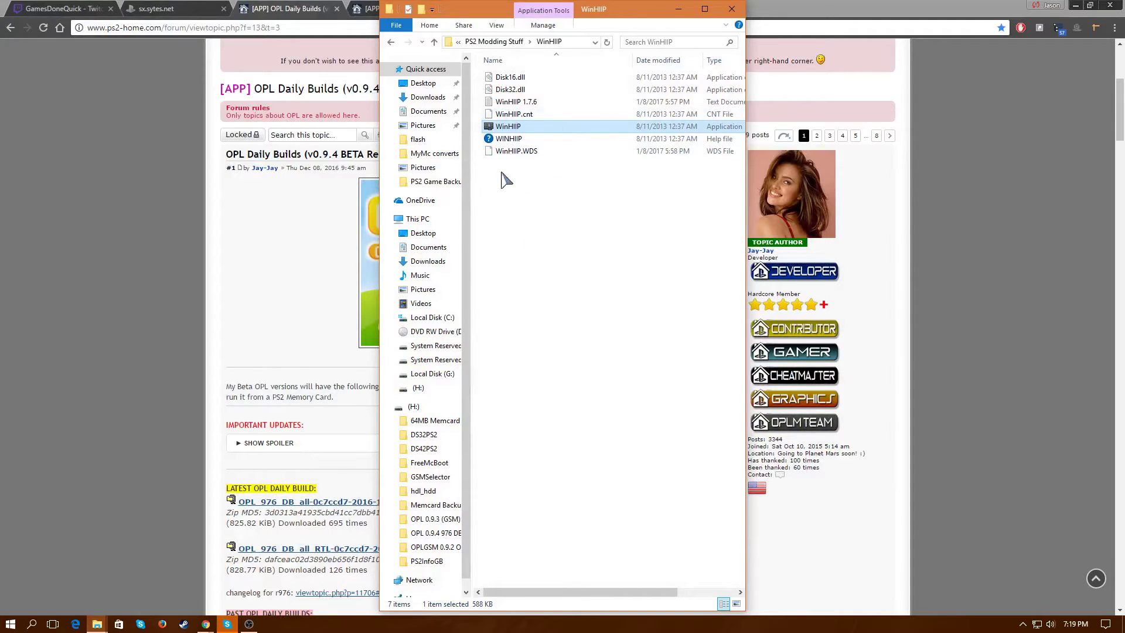
{"action": "key", "text": "Up"}
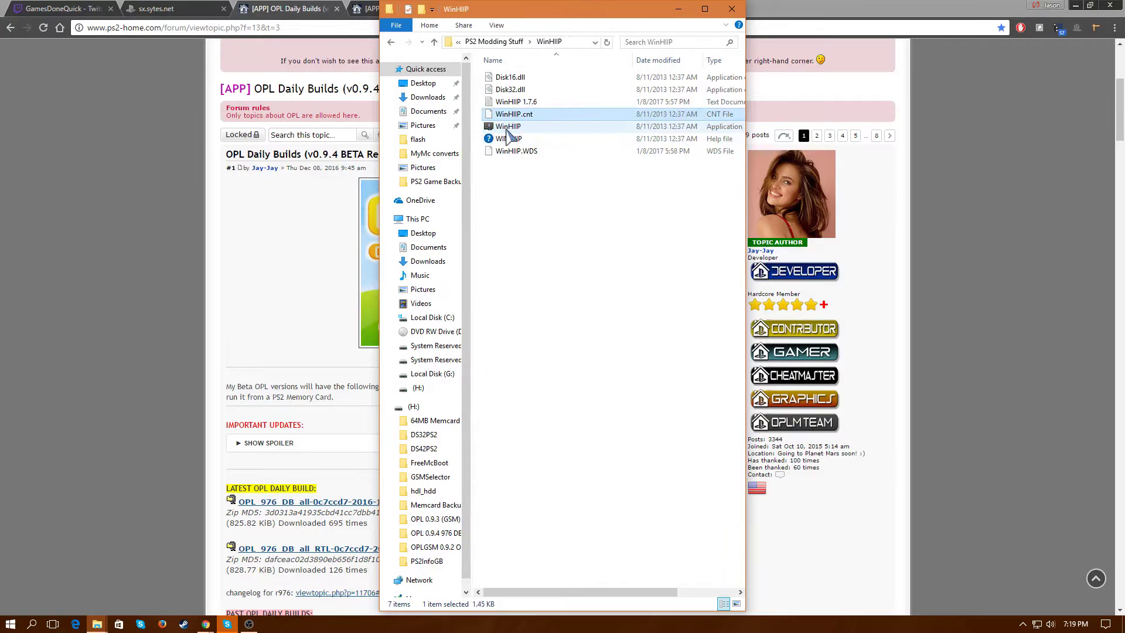
{"action": "key", "text": "Down"}
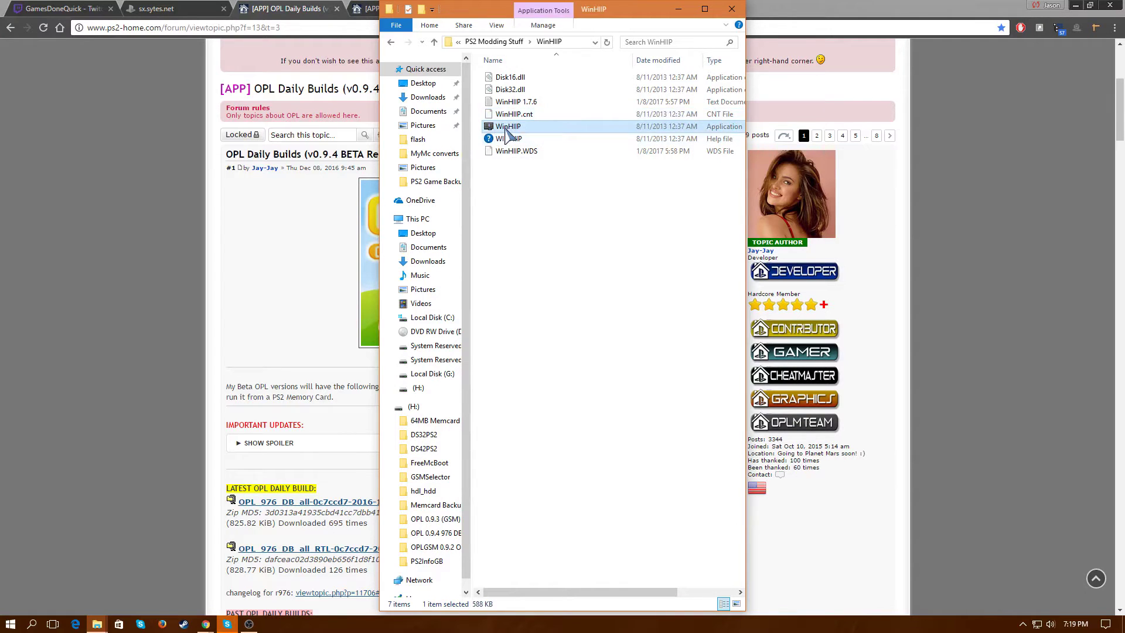
{"action": "left_click", "coordinate": [97, 624]}
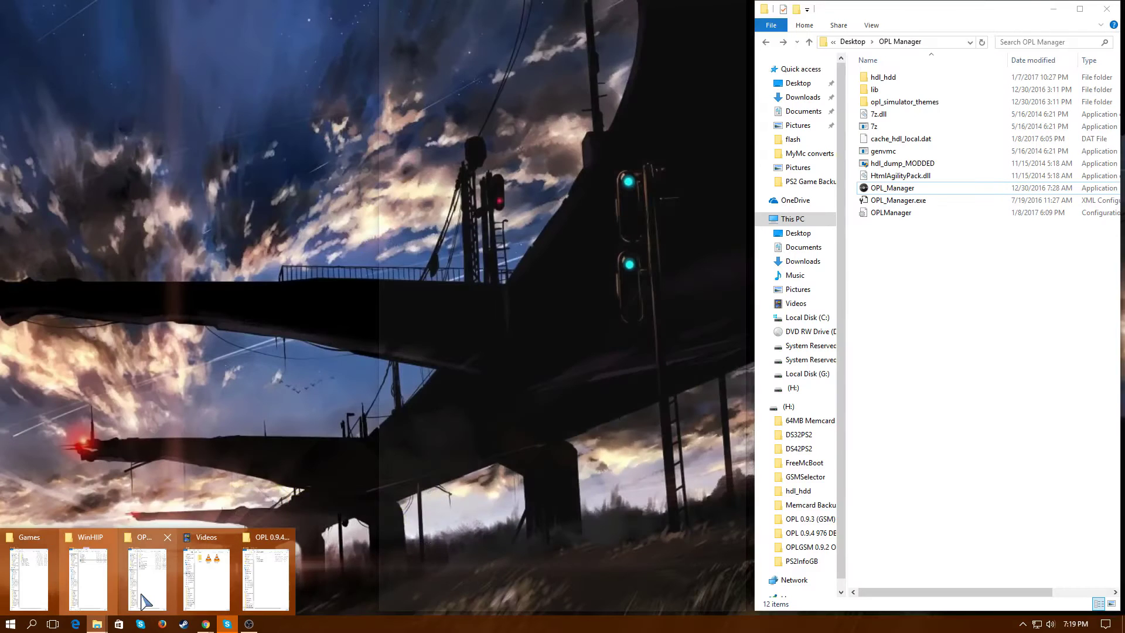
{"action": "left_click", "coordinate": [145, 600]}
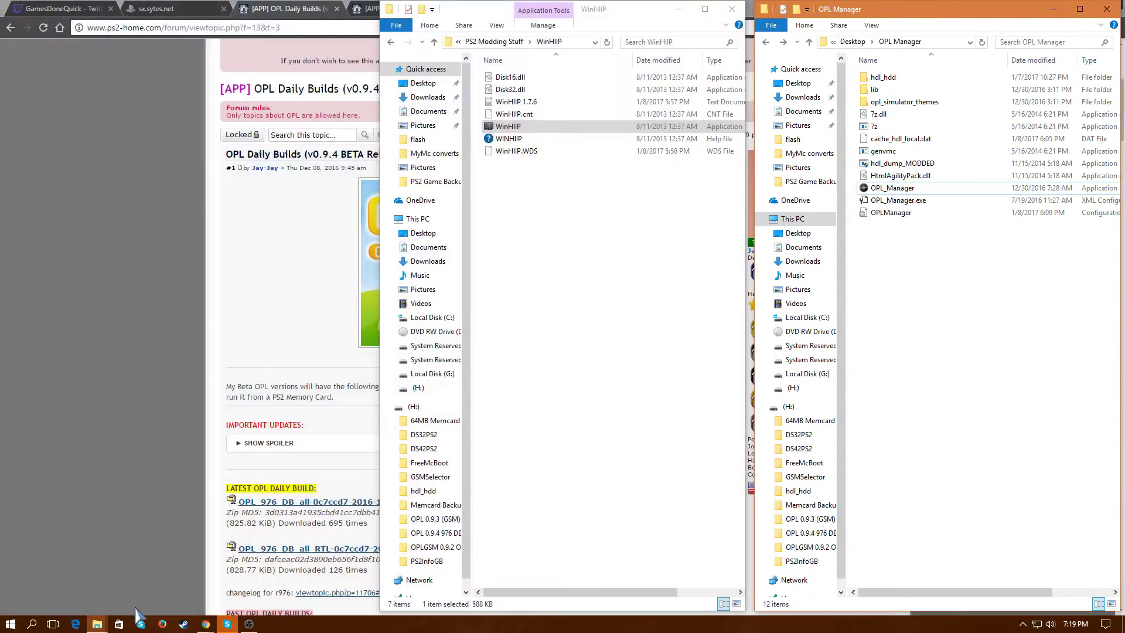
- View WinHIIP.exe's context menu options and close them without running anything
{"action": "right_click", "coordinate": [534, 131]}
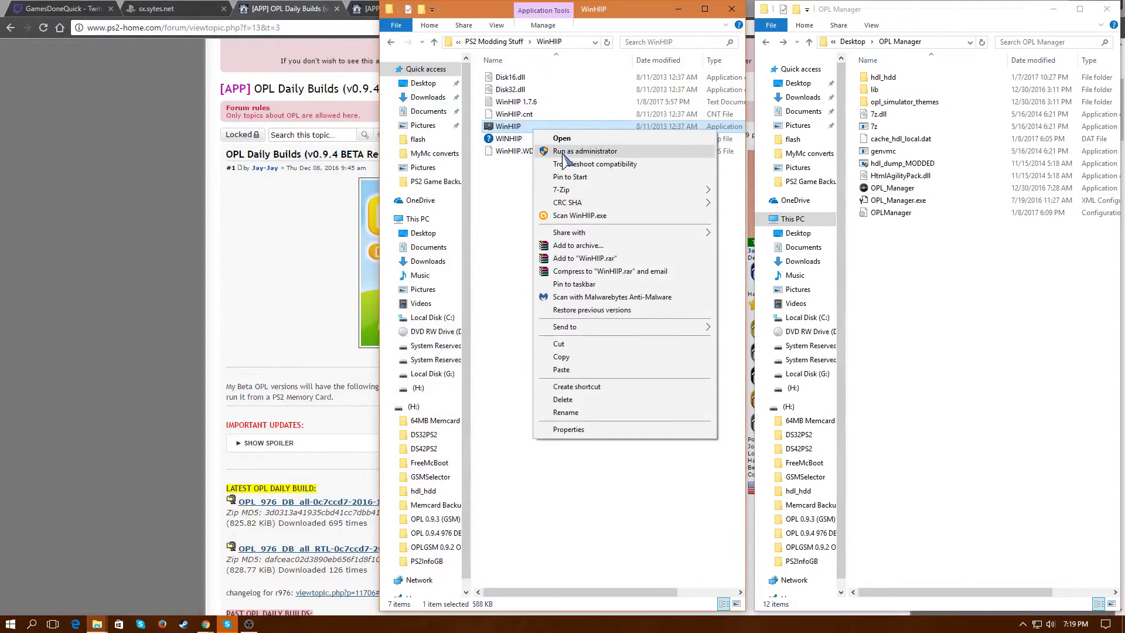
{"action": "left_click", "coordinate": [516, 209]}
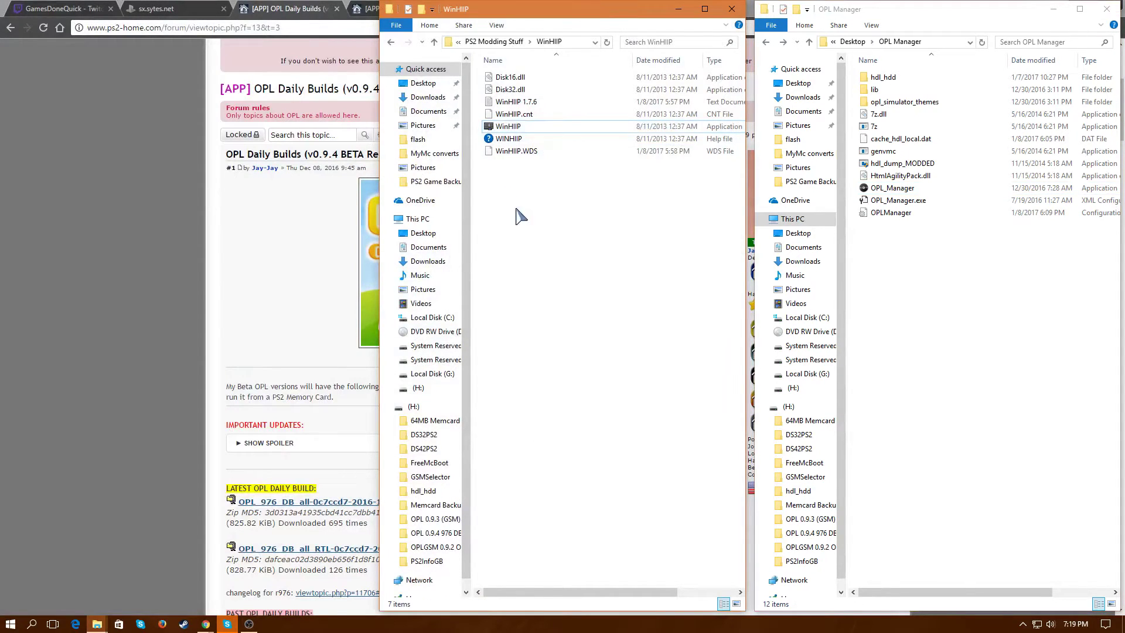
{"action": "right_click", "coordinate": [536, 129]}
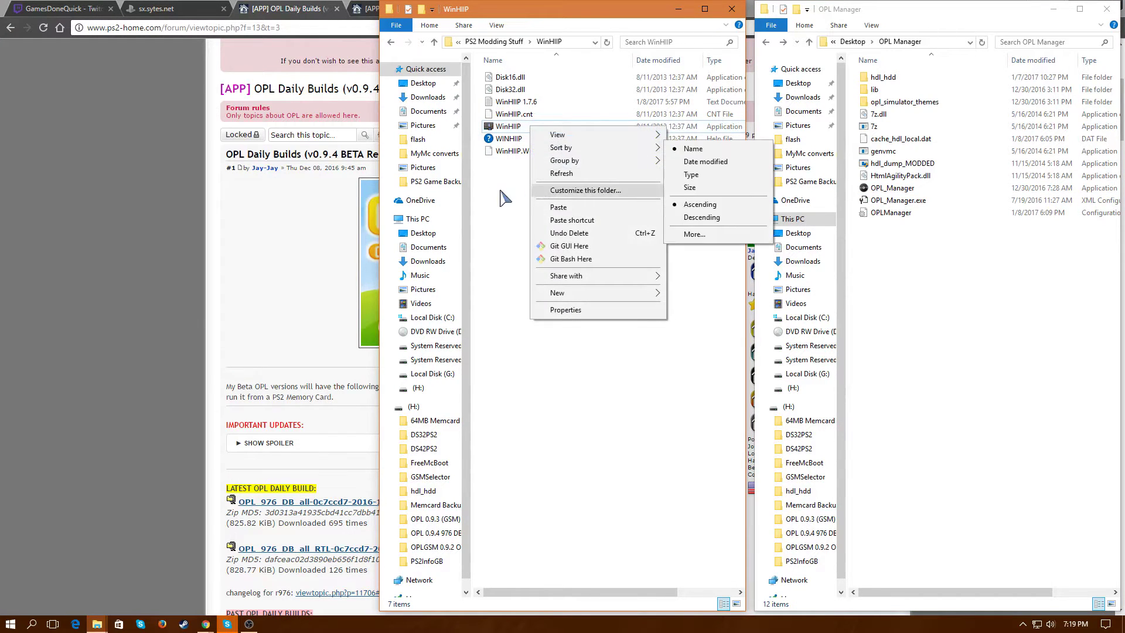
{"action": "left_click", "coordinate": [514, 135]}
{"action": "right_click", "coordinate": [513, 130]}
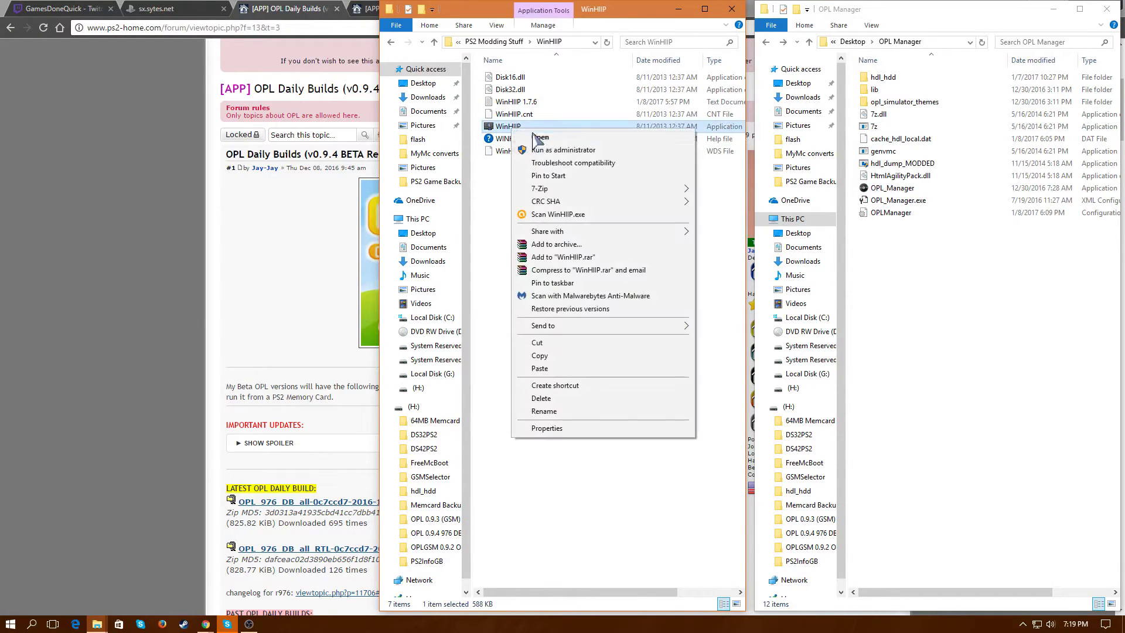
{"action": "left_click", "coordinate": [501, 202]}
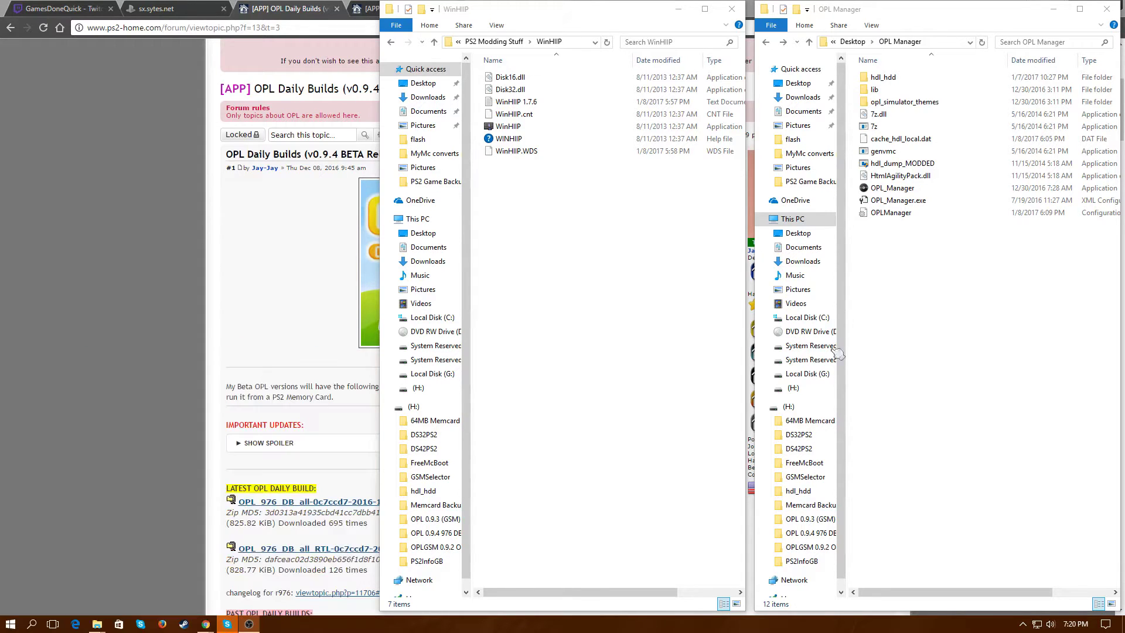
- Return to Chrome's Amazon tab and scroll the 'esata station' docking station results
{"action": "left_click", "coordinate": [158, 165]}
{"action": "left_click", "coordinate": [498, 8]}
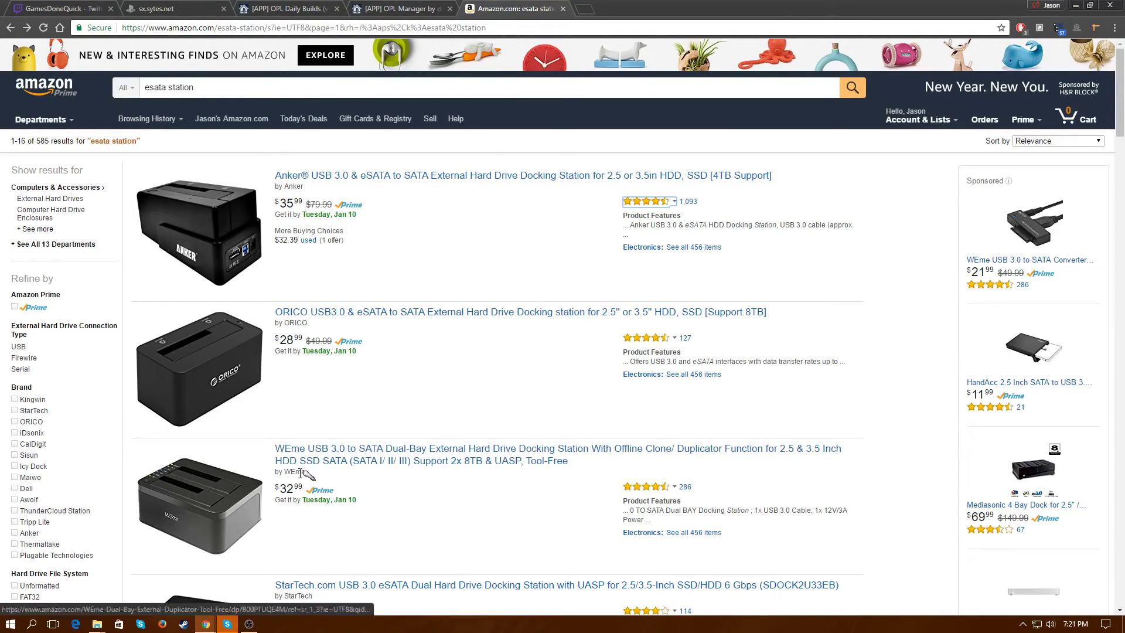
{"action": "scroll", "coordinate": [364, 505], "scroll_direction": "down", "scroll_amount": 1}
{"action": "scroll", "coordinate": [364, 505], "scroll_direction": "up", "scroll_amount": 1}
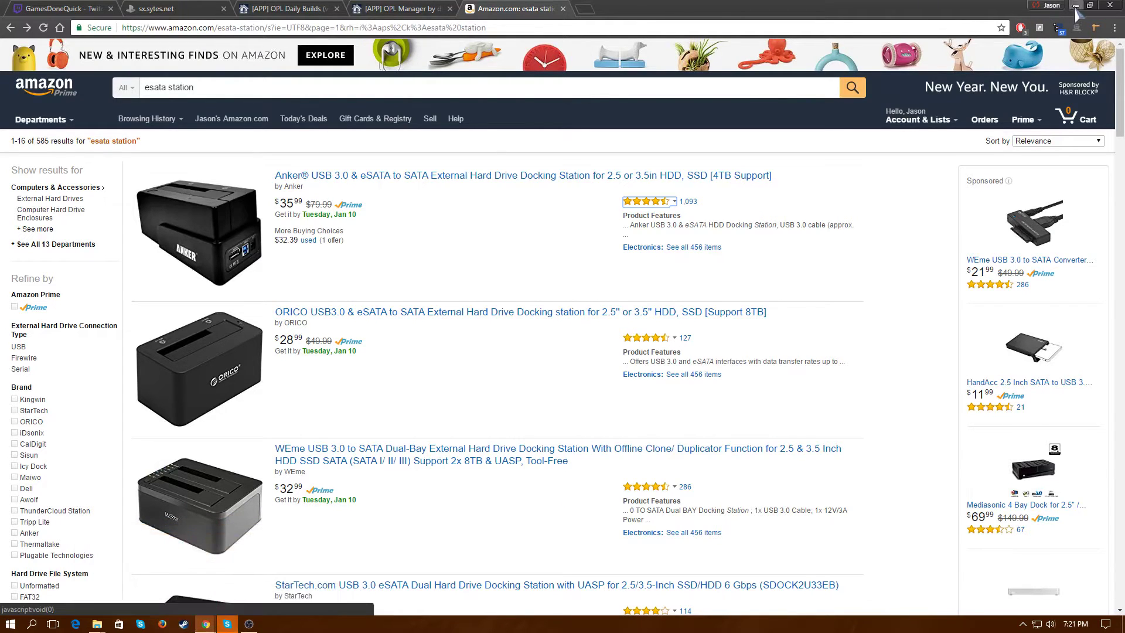
- Launch WinHIIP.exe normally, dismissing About and the no PS2-formatted drives warning
{"action": "left_click", "coordinate": [97, 624]}
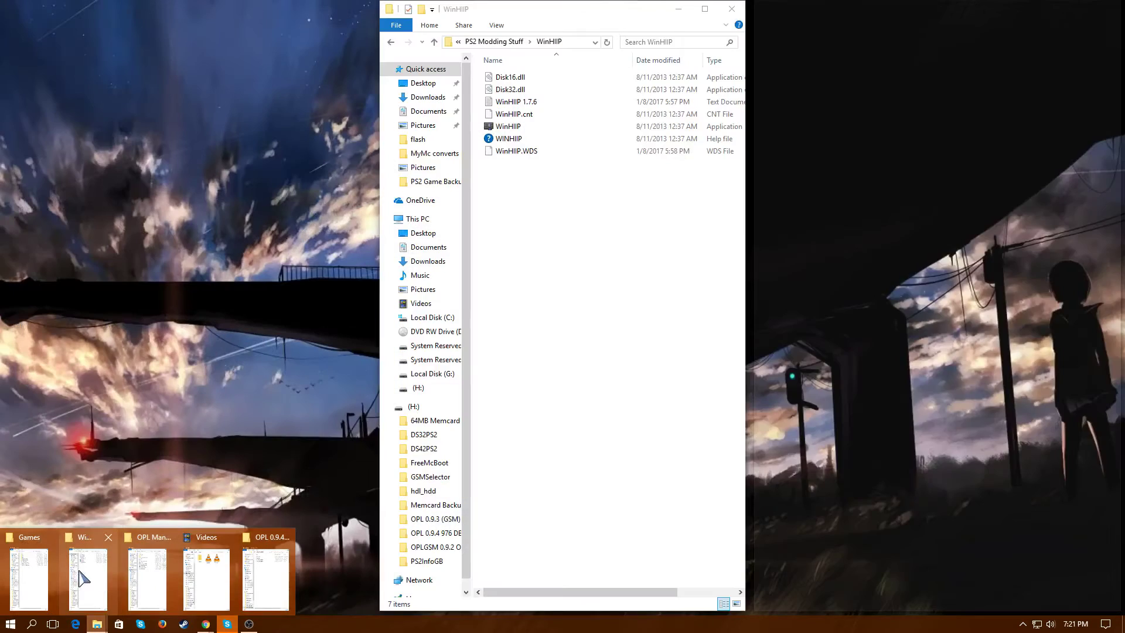
{"action": "left_click", "coordinate": [87, 577]}
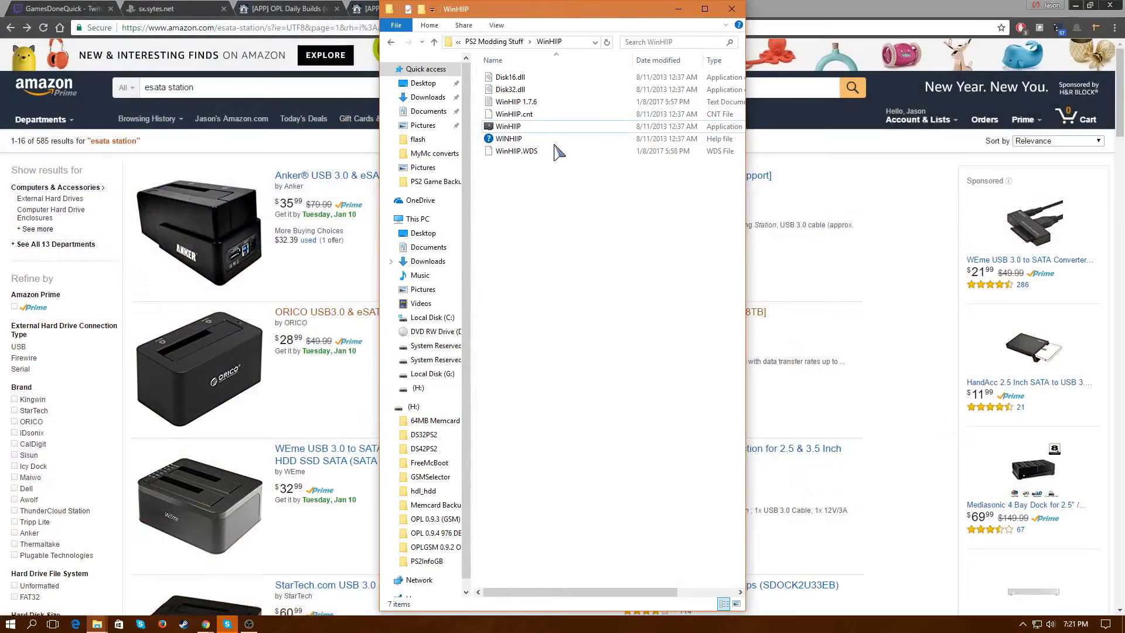
{"action": "right_click", "coordinate": [519, 128]}
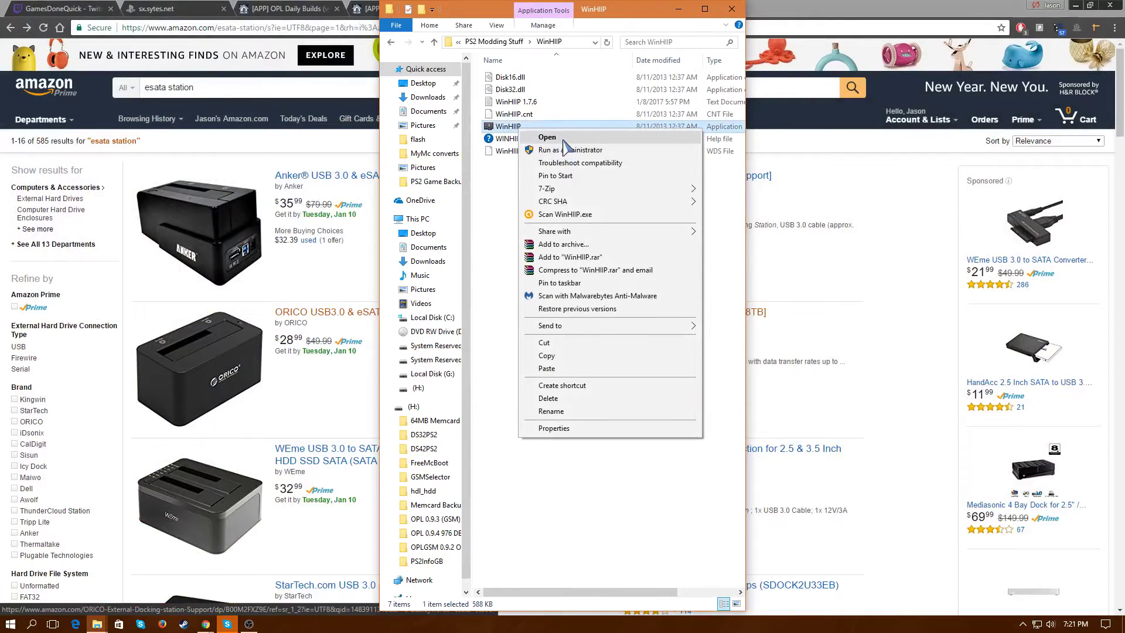
{"action": "left_click", "coordinate": [564, 139]}
{"action": "left_click", "coordinate": [615, 323]}
{"action": "left_click", "coordinate": [582, 410]}
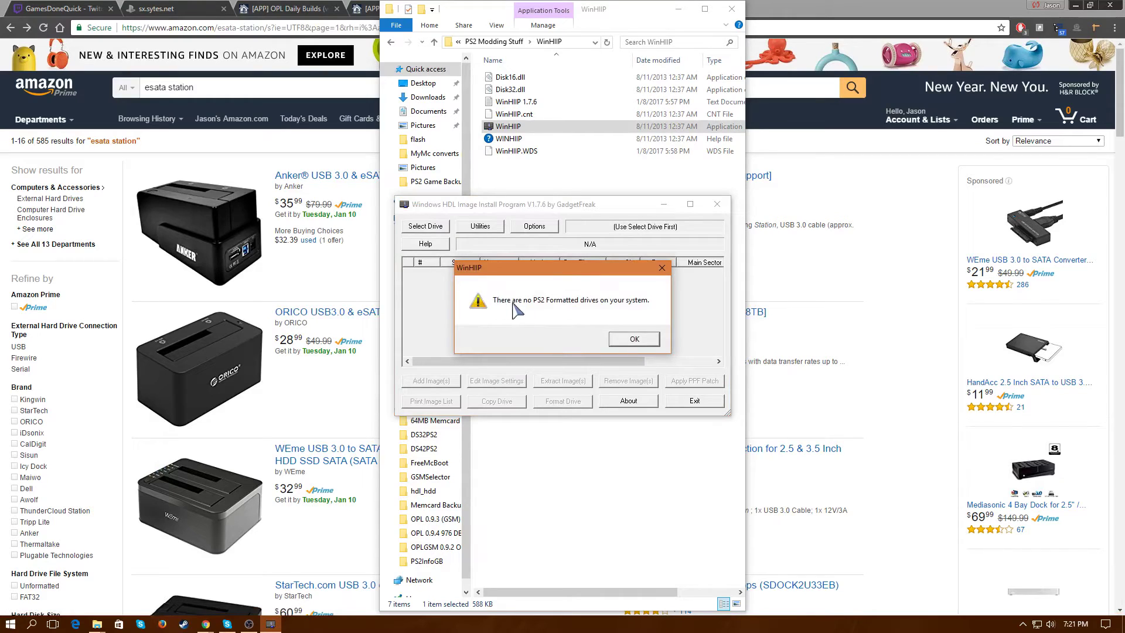
{"action": "left_click", "coordinate": [643, 340]}
- Close WinHIIP and relaunch it as administrator, dismissing the About box
{"action": "left_click", "coordinate": [717, 204]}
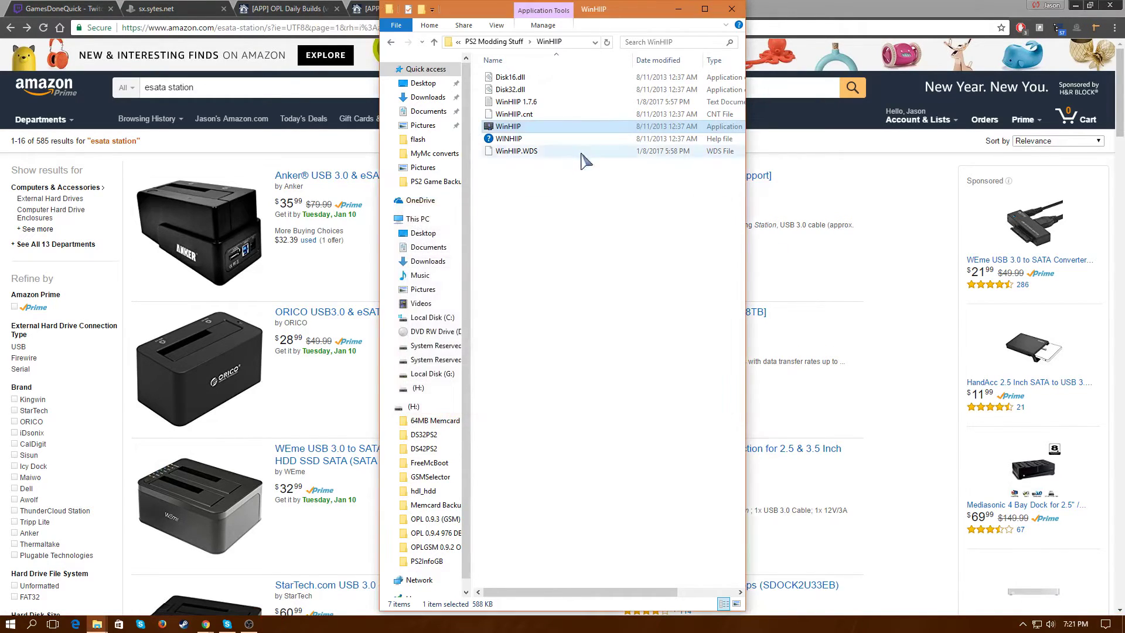
{"action": "right_click", "coordinate": [547, 131]}
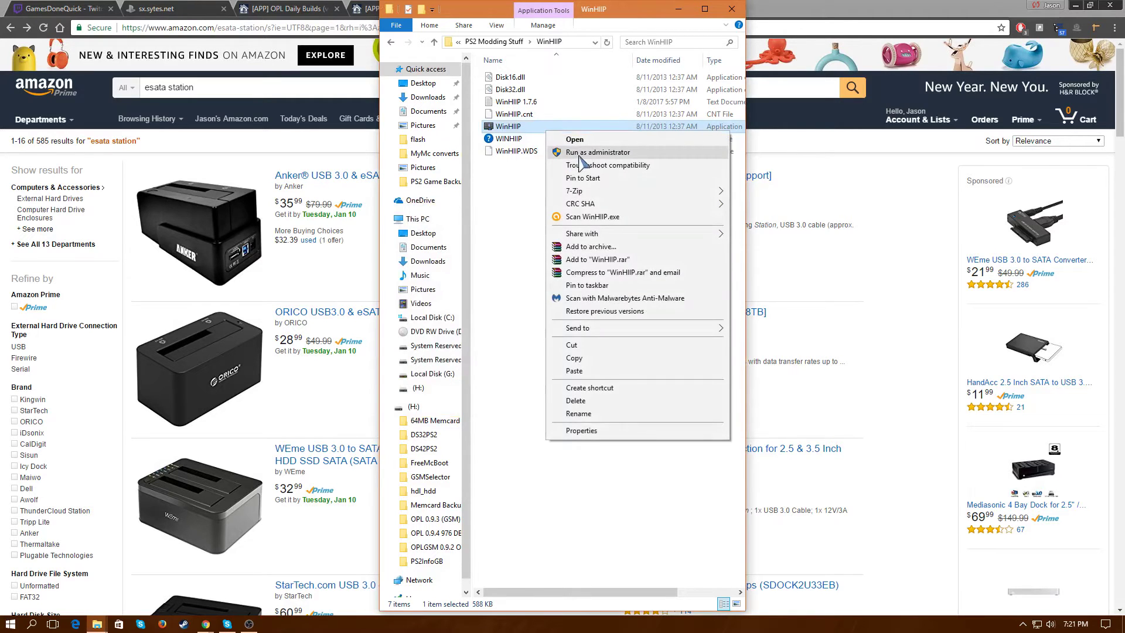
{"action": "left_click", "coordinate": [579, 153]}
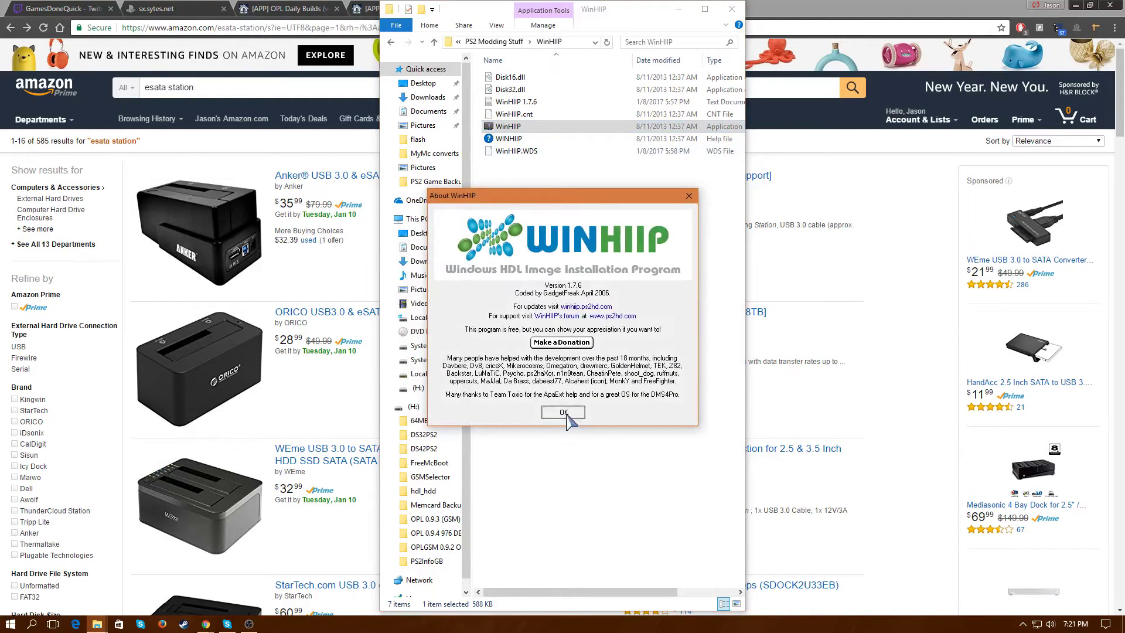
{"action": "left_click", "coordinate": [563, 412]}
- Select Drive 3 (PS2) to list its 10 games, widen the window, then select Drive 0 (PC)
{"action": "left_click", "coordinate": [427, 227]}
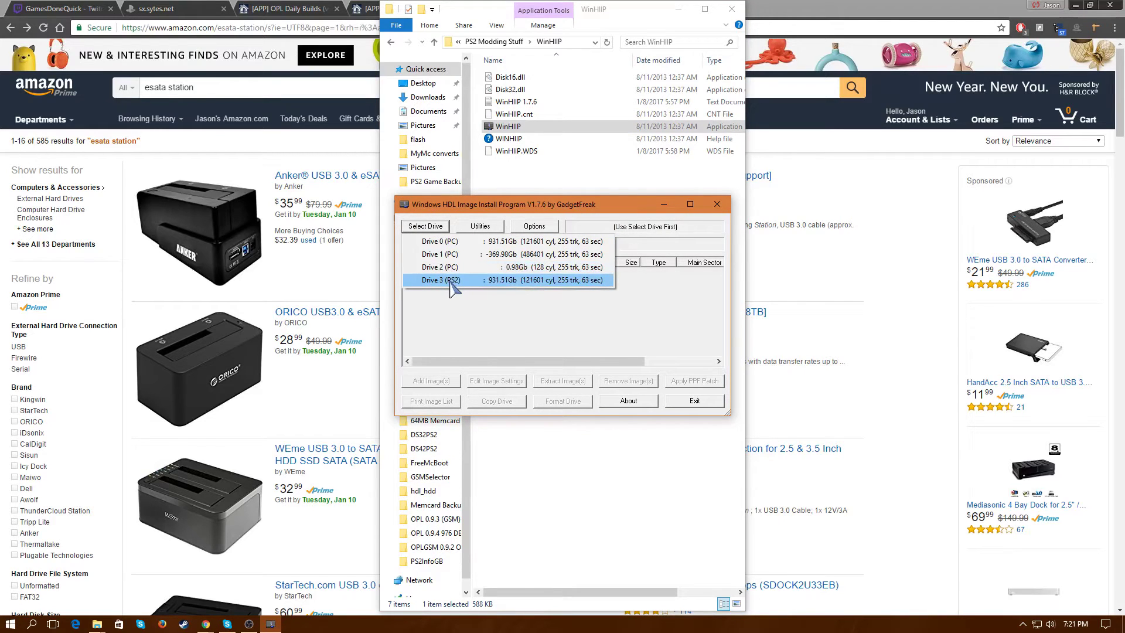
{"action": "left_click", "coordinate": [451, 281]}
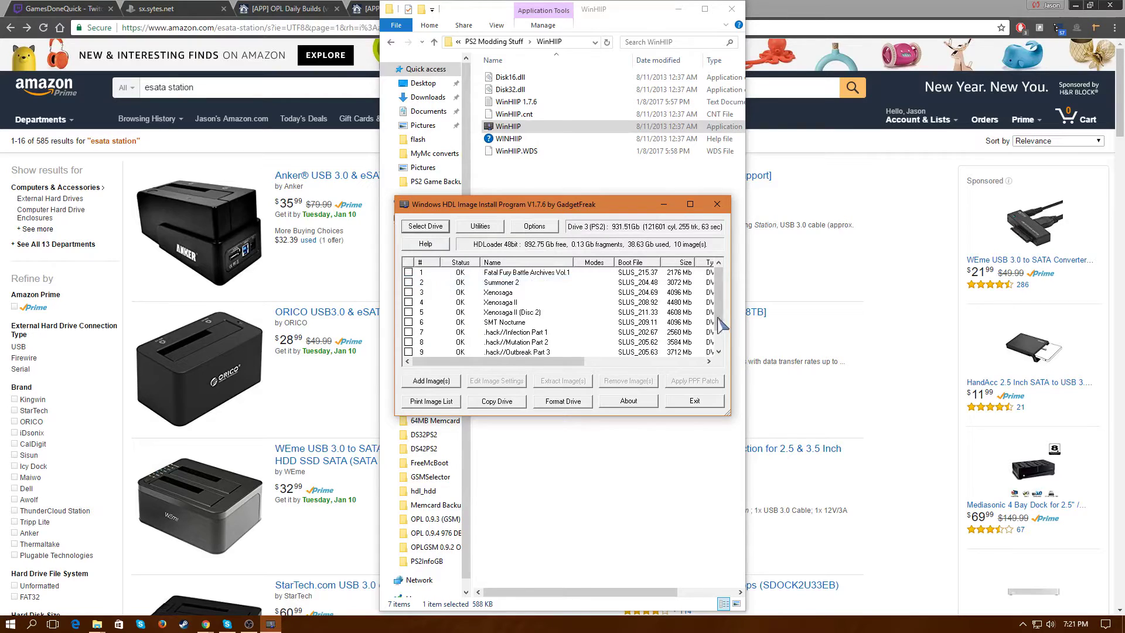
{"action": "scroll", "coordinate": [724, 308], "scroll_direction": "down", "scroll_amount": 1}
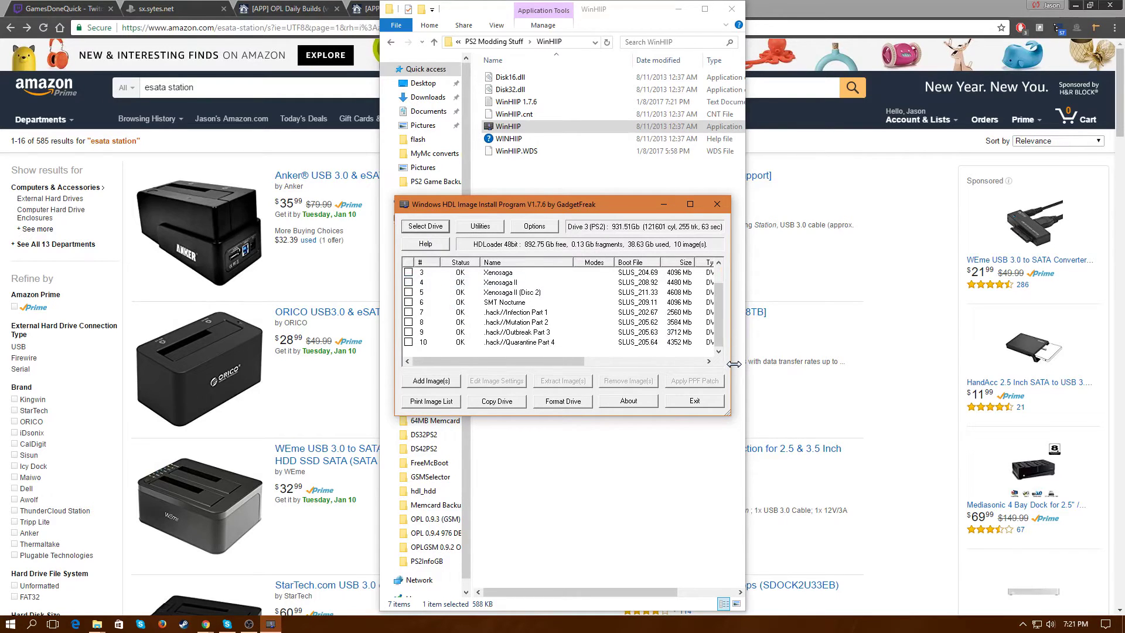
{"action": "left_click_drag", "start_coordinate": [732, 364], "coordinate": [966, 374]}
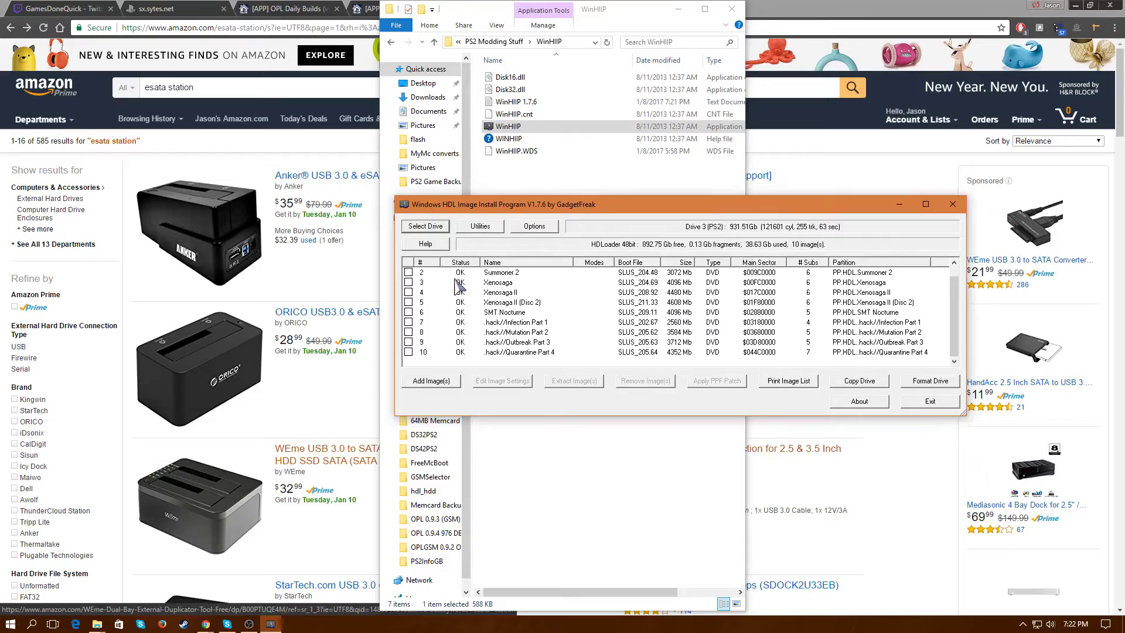
{"action": "left_click", "coordinate": [425, 227]}
{"action": "left_click", "coordinate": [446, 243]}
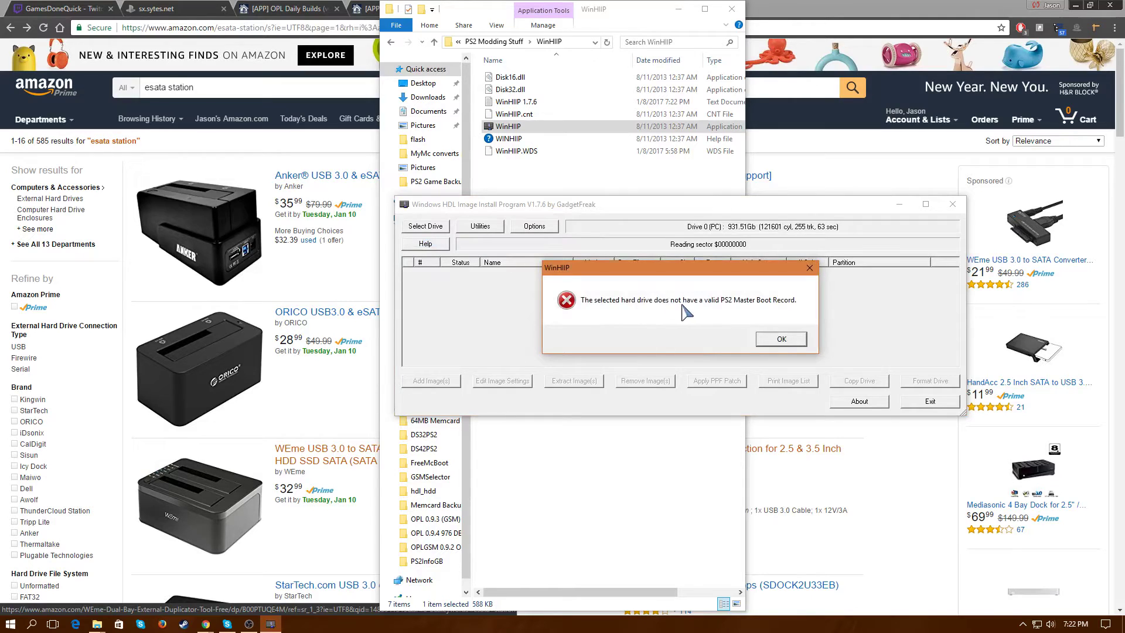
- Dismiss the invalid boot record error, check Format Drive's HDLoader 48bit option, and close without formatting
{"action": "left_click", "coordinate": [784, 339]}
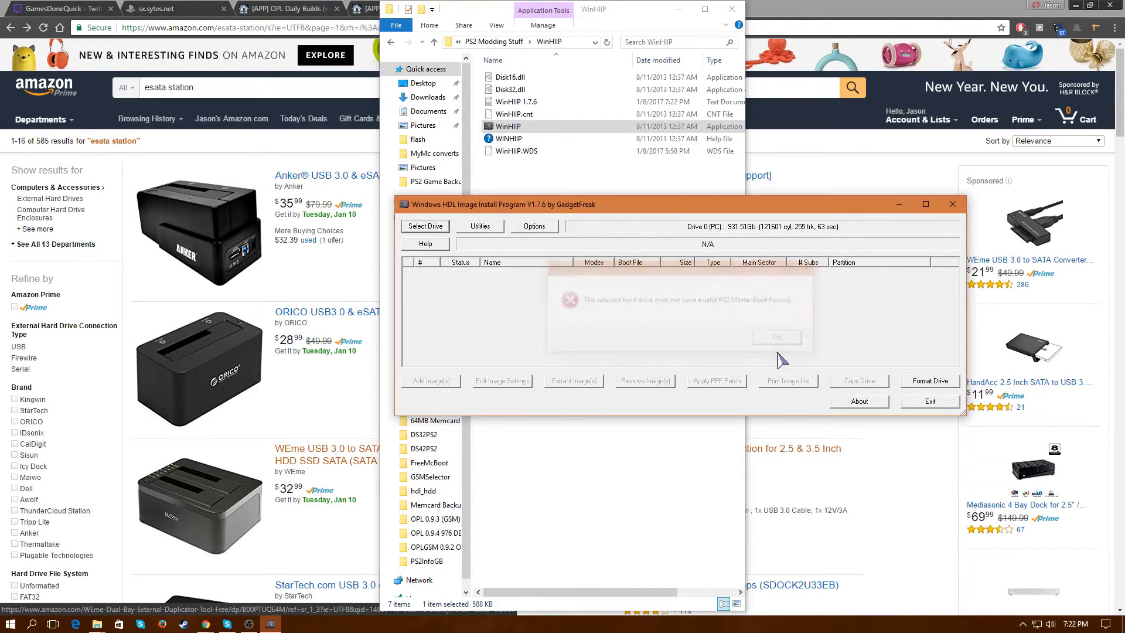
{"action": "left_click", "coordinate": [925, 382]}
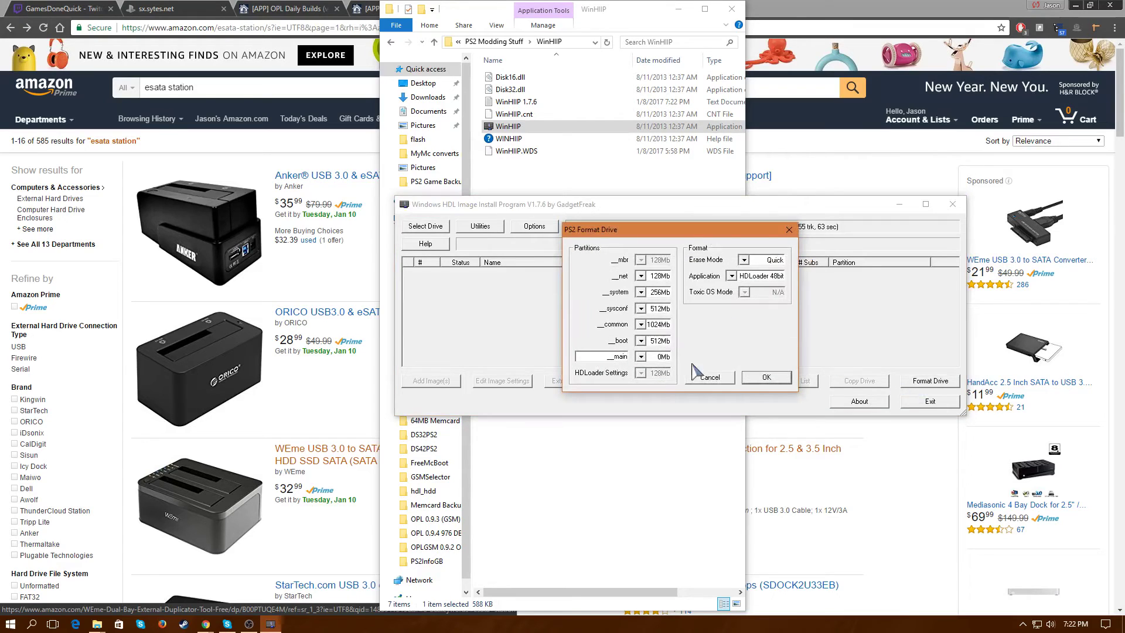
{"action": "left_click", "coordinate": [731, 277]}
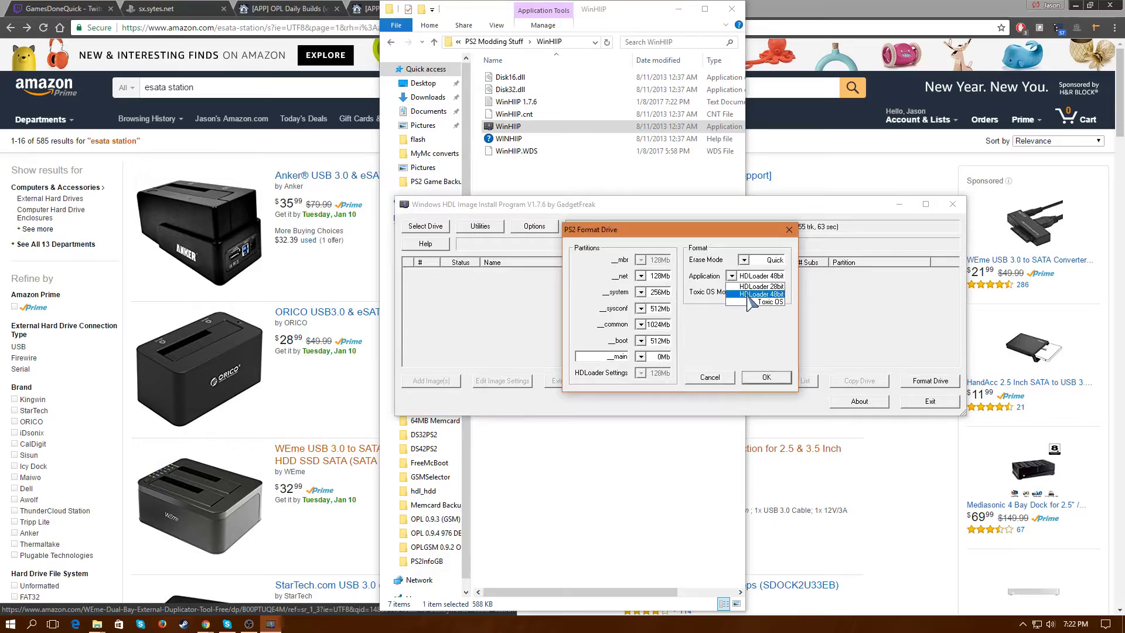
{"action": "left_click", "coordinate": [748, 296]}
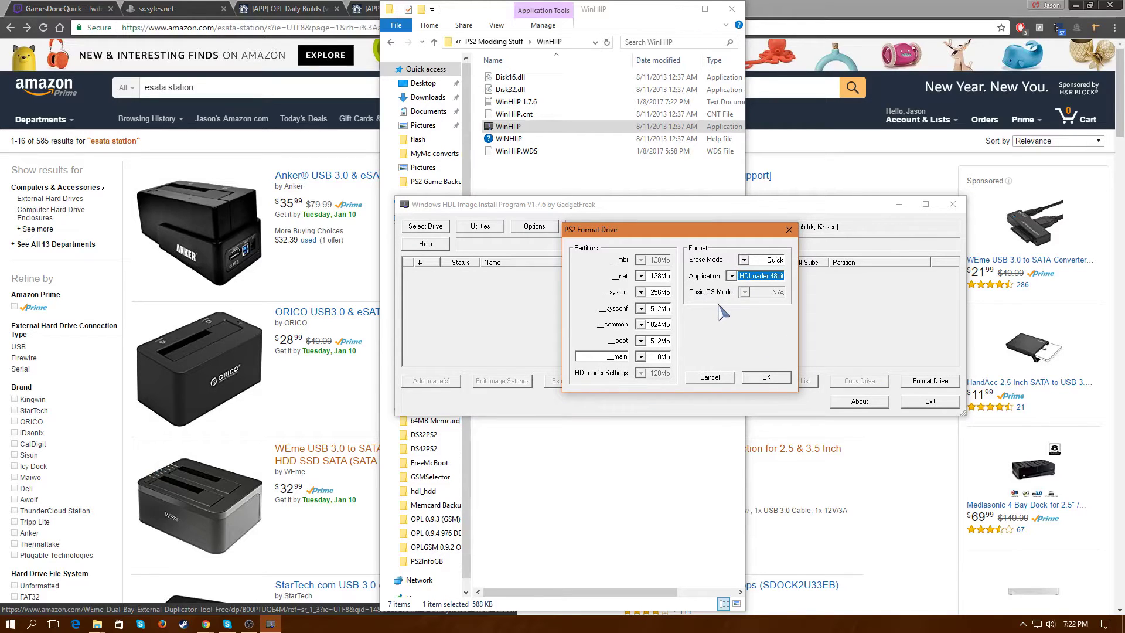
{"action": "left_click", "coordinate": [732, 276]}
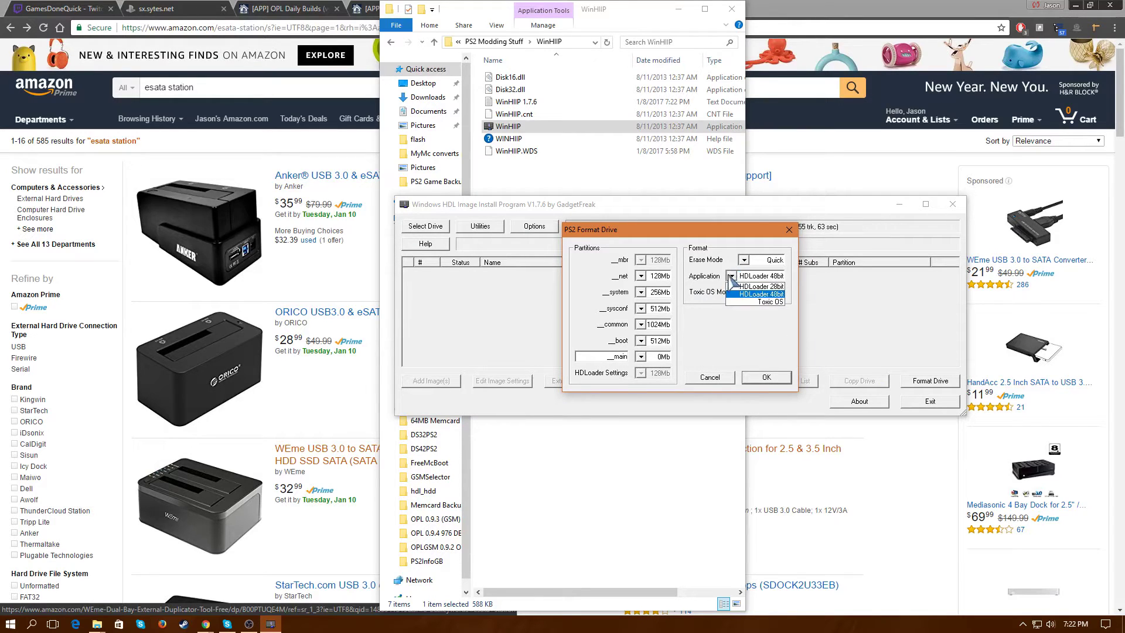
{"action": "left_click", "coordinate": [749, 294]}
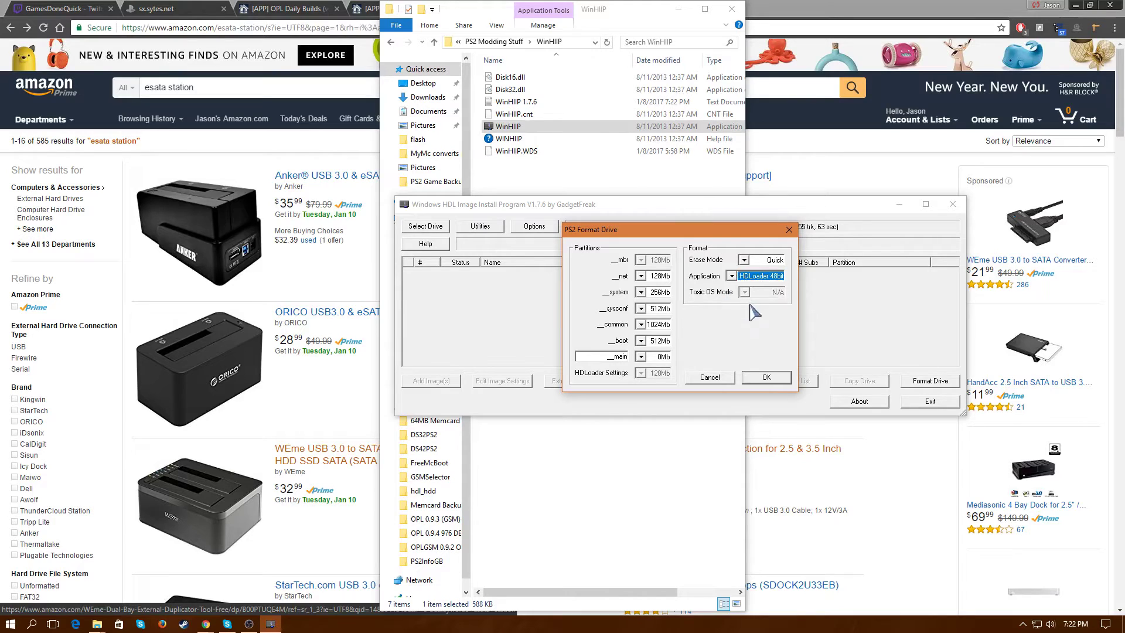
{"action": "left_click", "coordinate": [789, 230]}
- Reselect Drive 3 (PS2) and scroll its list of installed games
{"action": "left_click", "coordinate": [425, 226]}
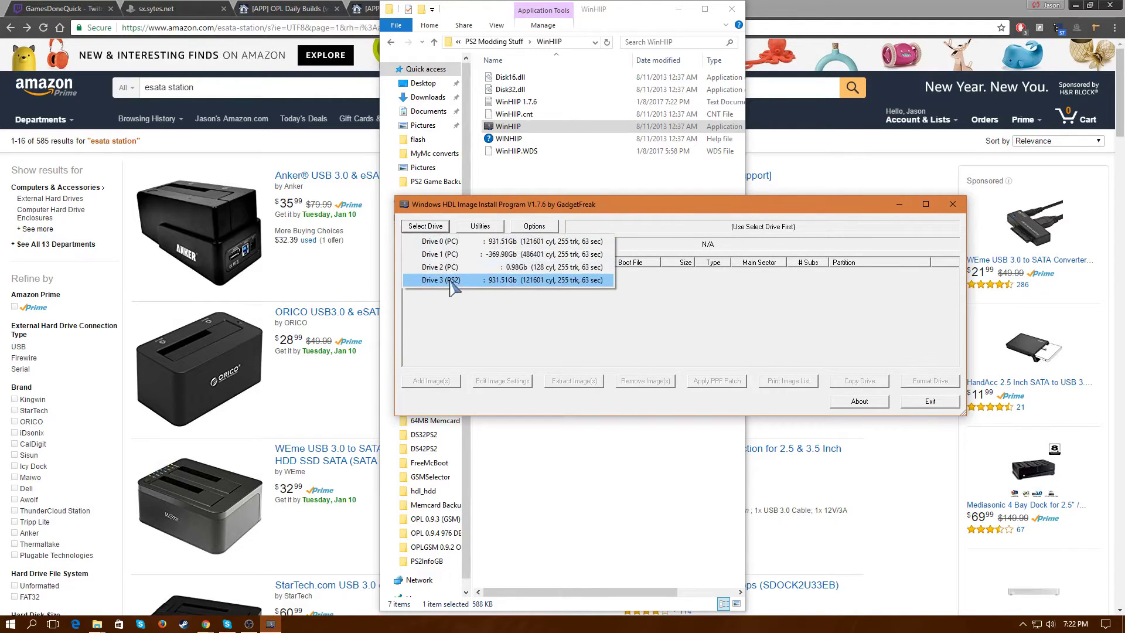
{"action": "left_click", "coordinate": [441, 279]}
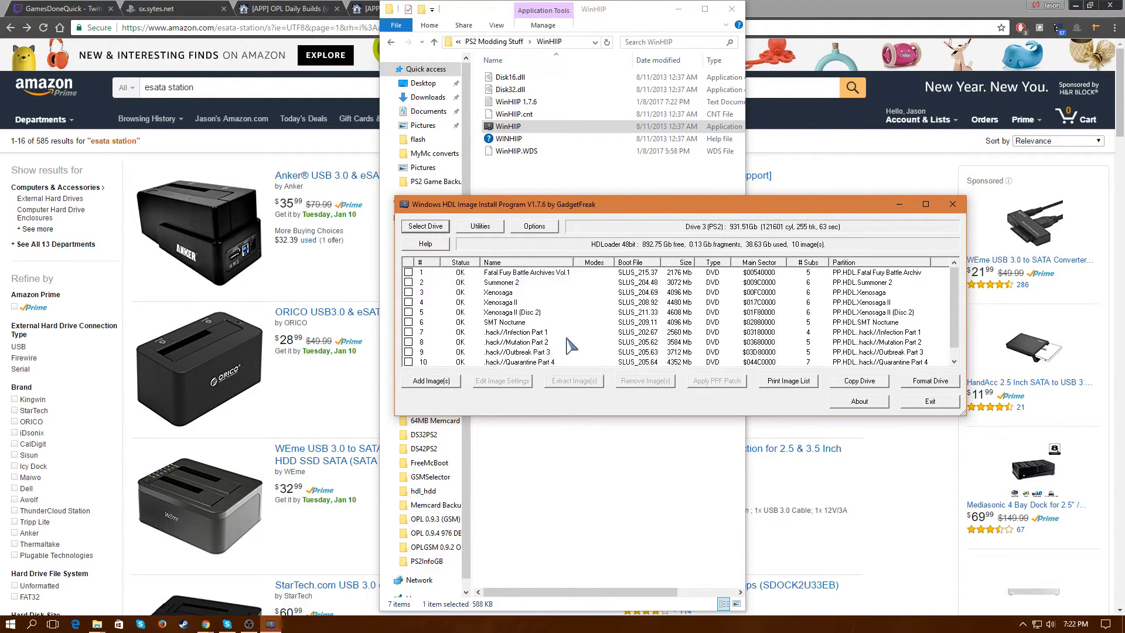
{"action": "scroll", "coordinate": [571, 340], "scroll_direction": "down", "scroll_amount": 1}
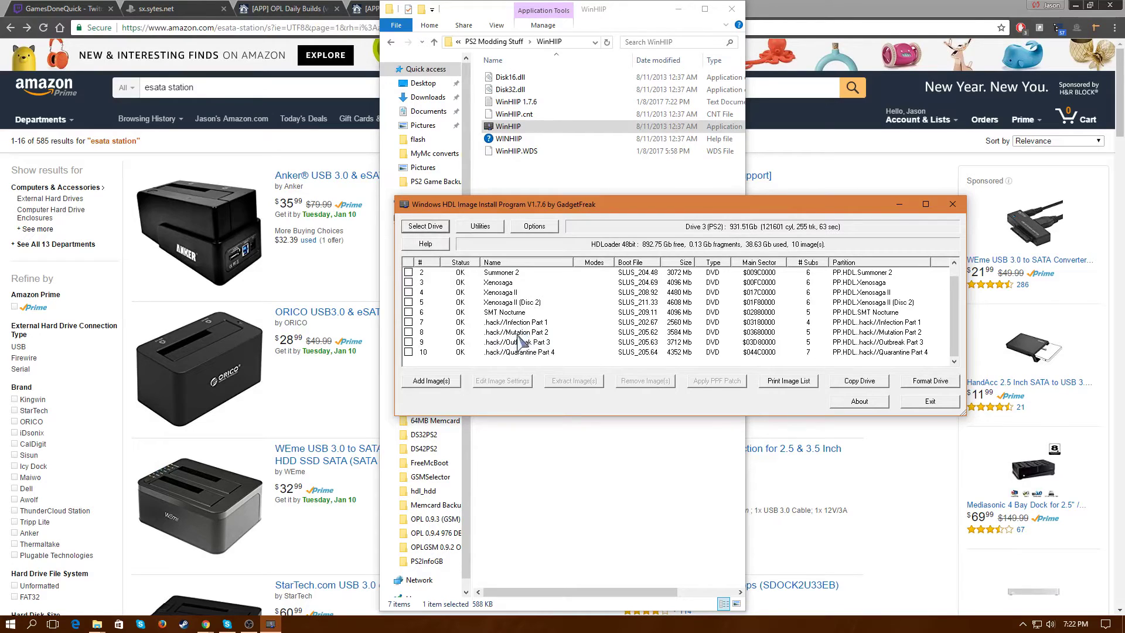
{"action": "scroll", "coordinate": [517, 359], "scroll_direction": "up", "scroll_amount": 1}
{"action": "scroll", "coordinate": [525, 354], "scroll_direction": "down", "scroll_amount": 1}
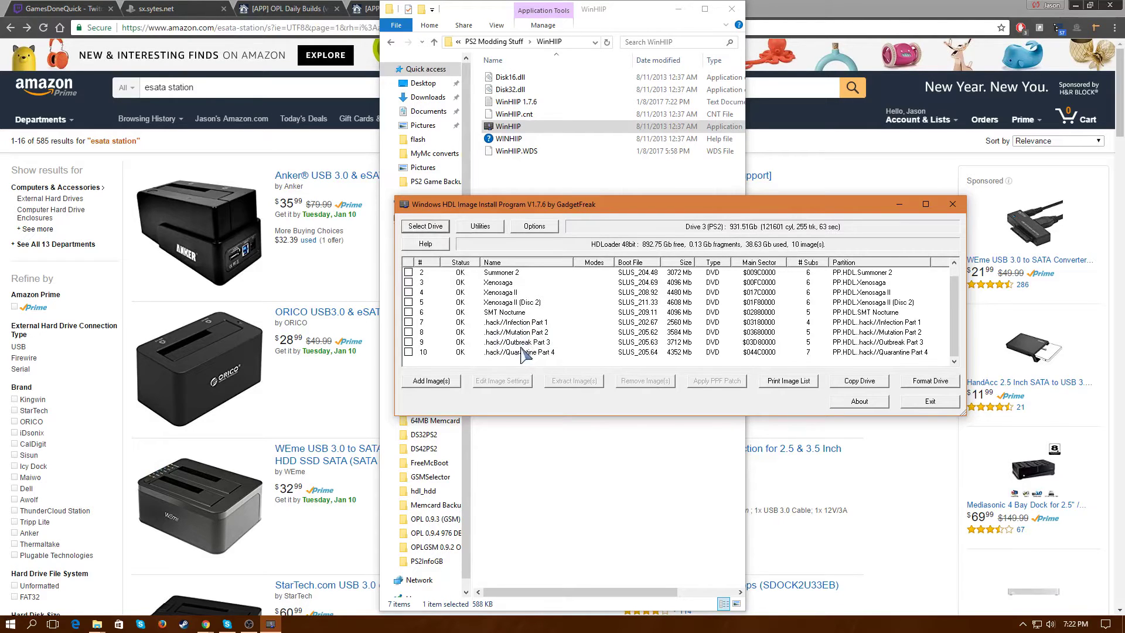
- Start Add Image File(s) and look for the SMTNOCTURNE disc image, checking the Games folder
{"action": "left_click", "coordinate": [424, 385]}
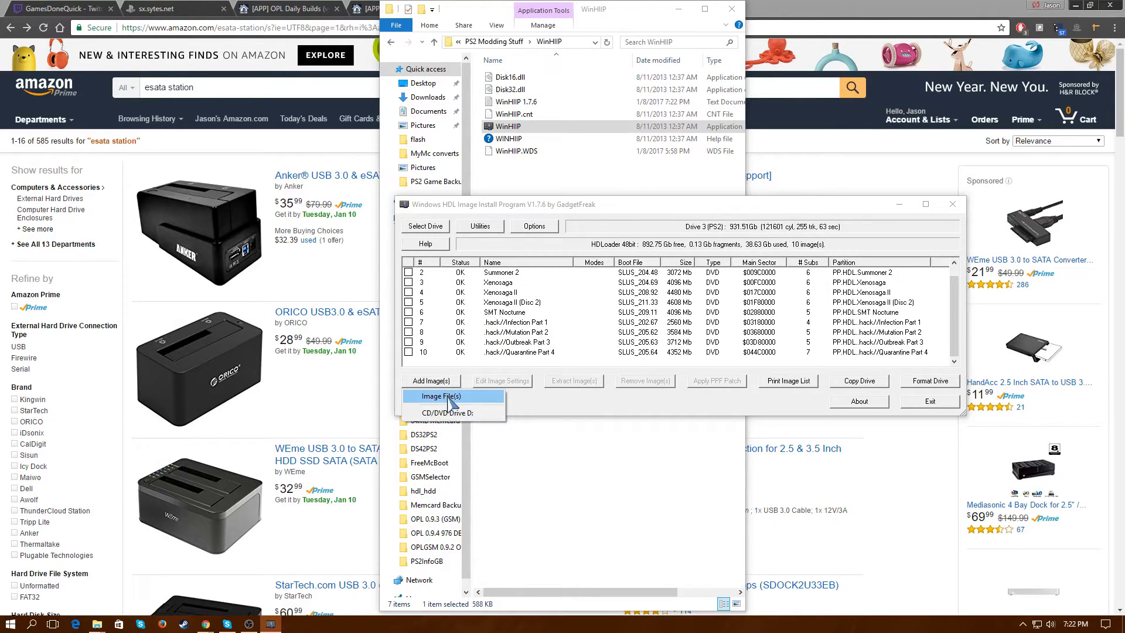
{"action": "left_click", "coordinate": [448, 397]}
{"action": "left_click", "coordinate": [589, 379]}
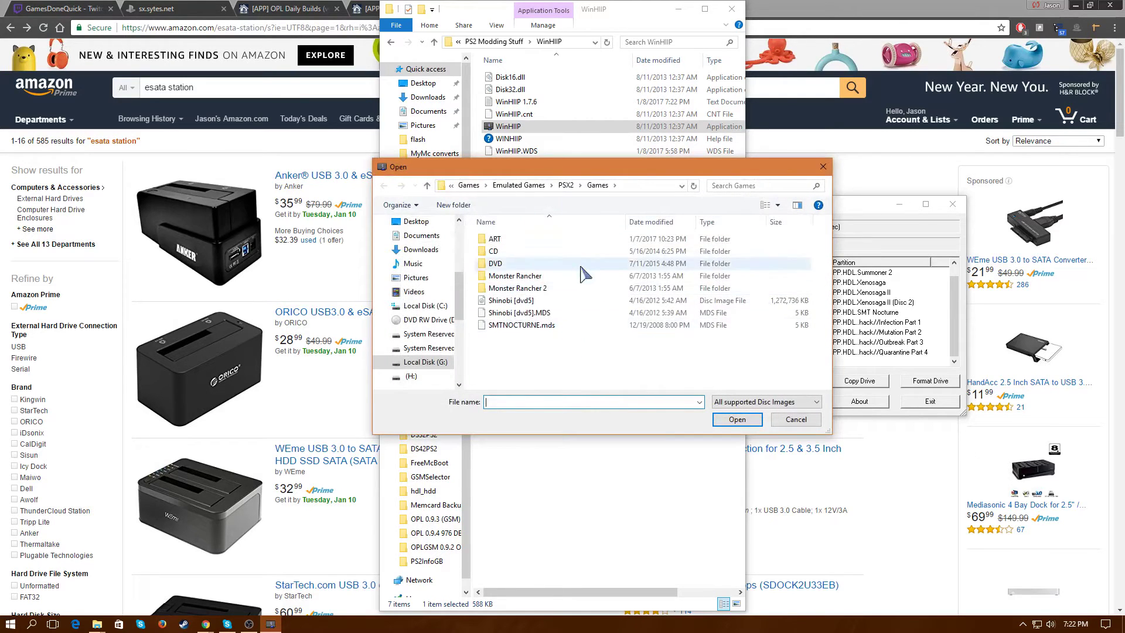
{"action": "left_click", "coordinate": [534, 327]}
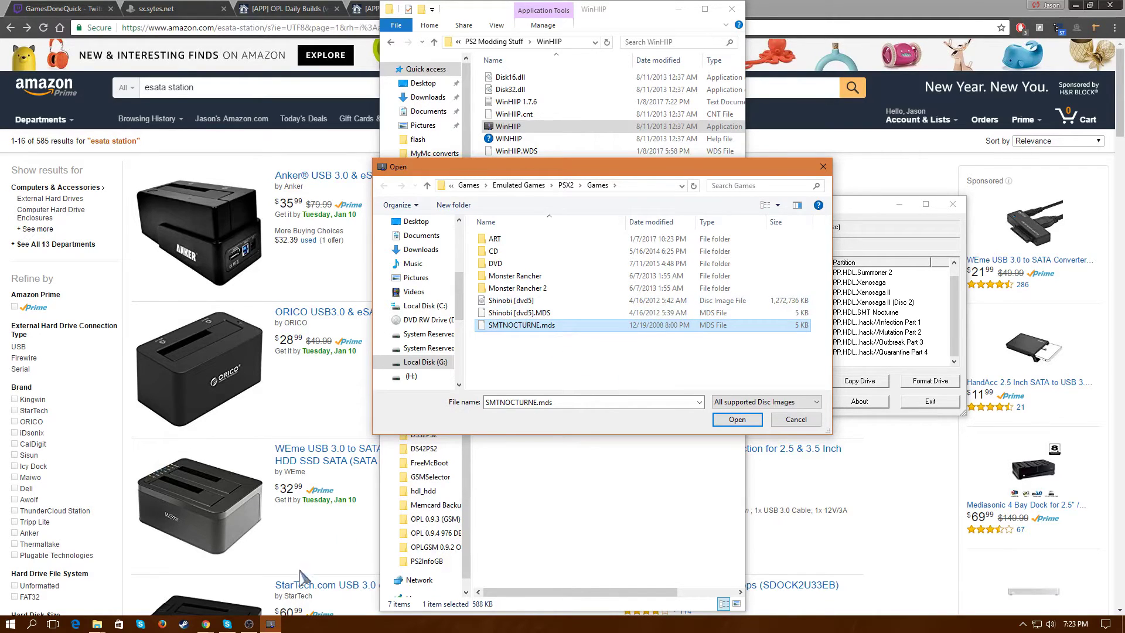
{"action": "mouse_move", "coordinate": [97, 624]}
{"action": "left_click", "coordinate": [44, 586]}
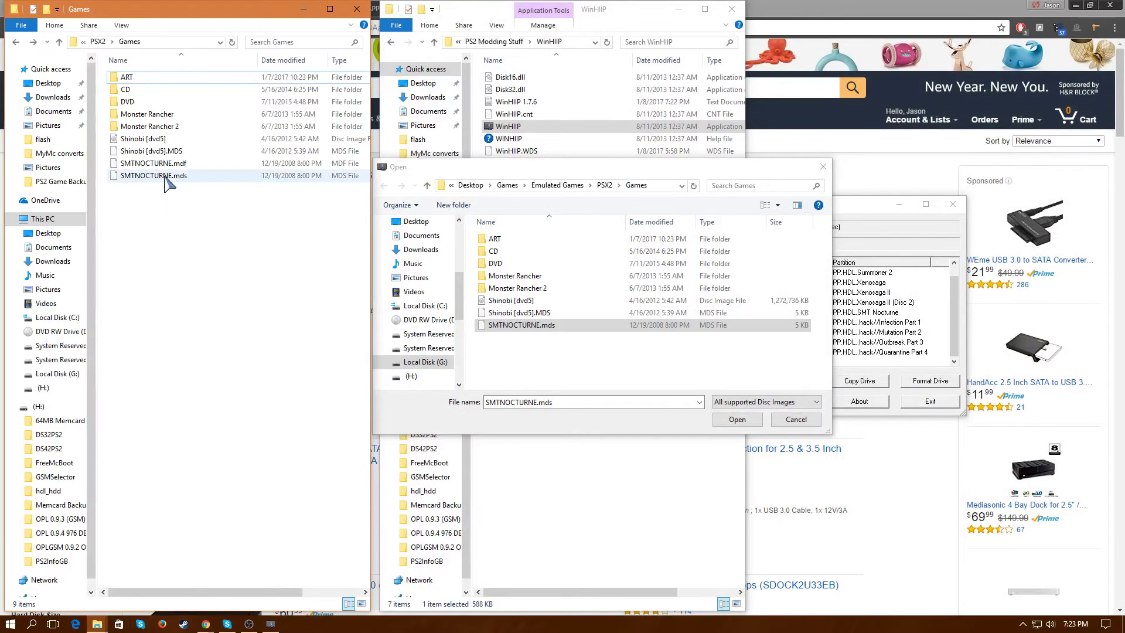
{"action": "left_click", "coordinate": [166, 164]}
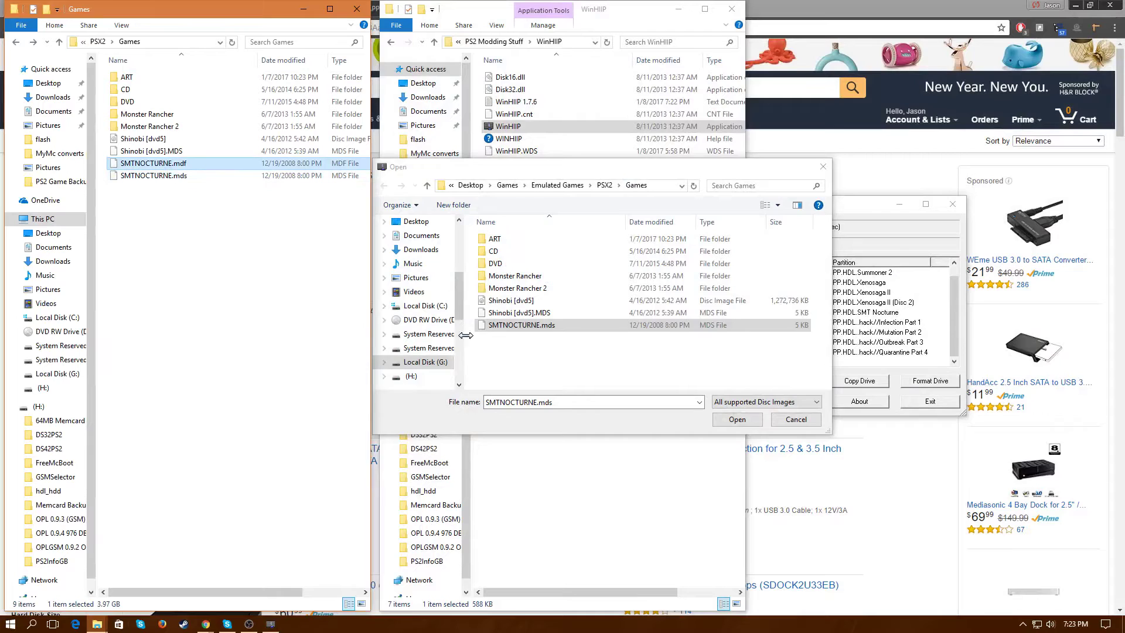
- Browse the Shinobi and Monster Rancher images in the Open dialog, then cancel it
{"action": "key", "text": "alt+Tab"}
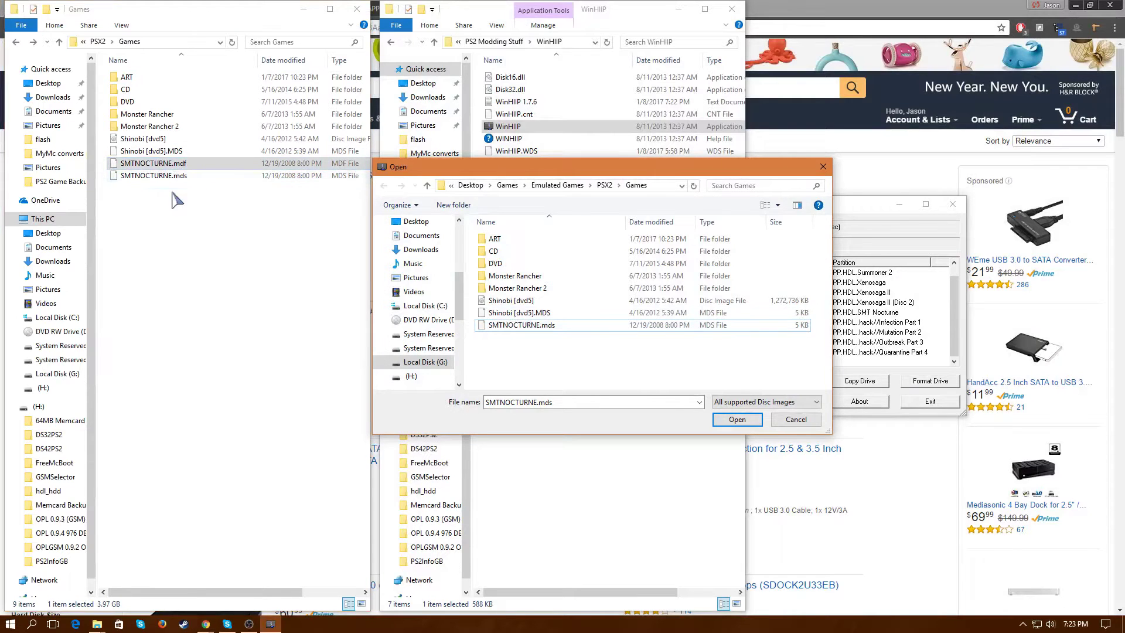
{"action": "left_click", "coordinate": [566, 315]}
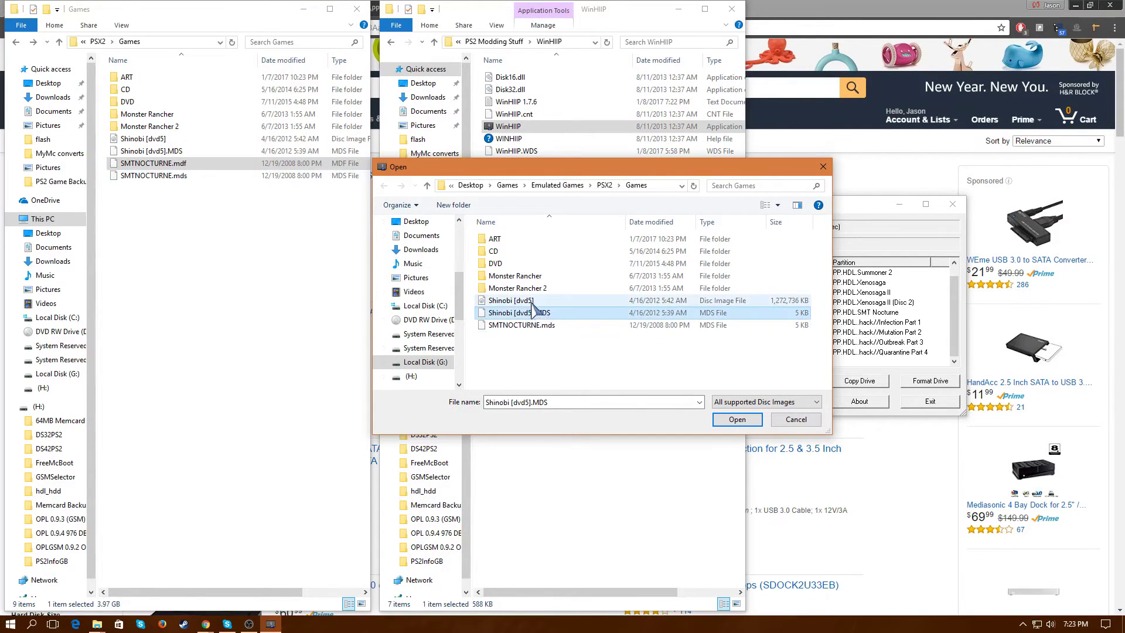
{"action": "left_click", "coordinate": [529, 301]}
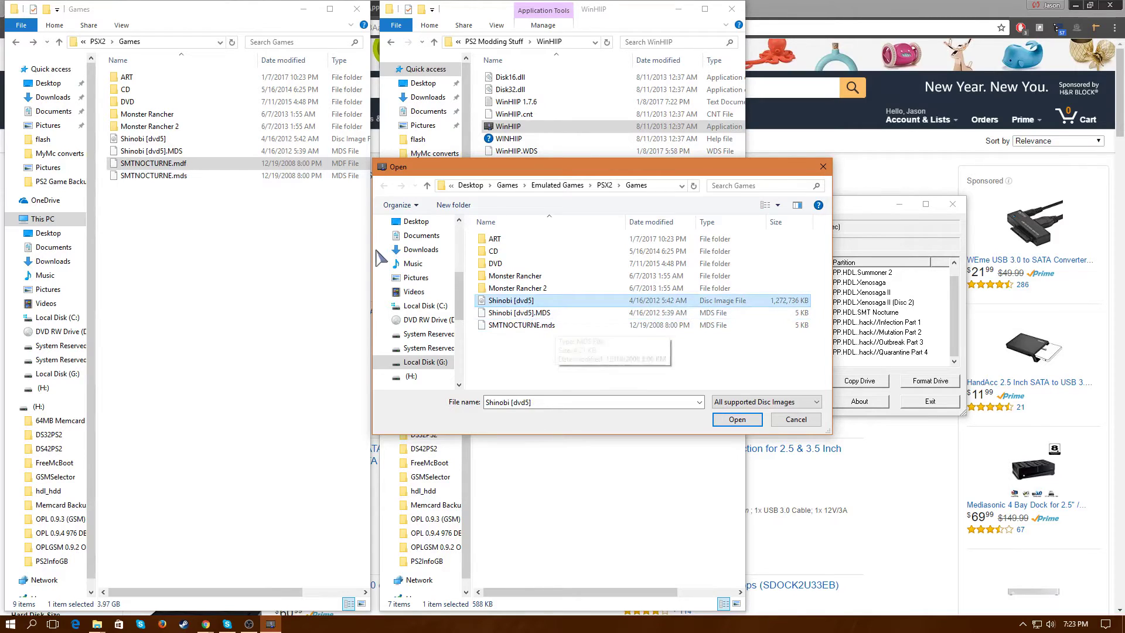
{"action": "double_click", "coordinate": [523, 276]}
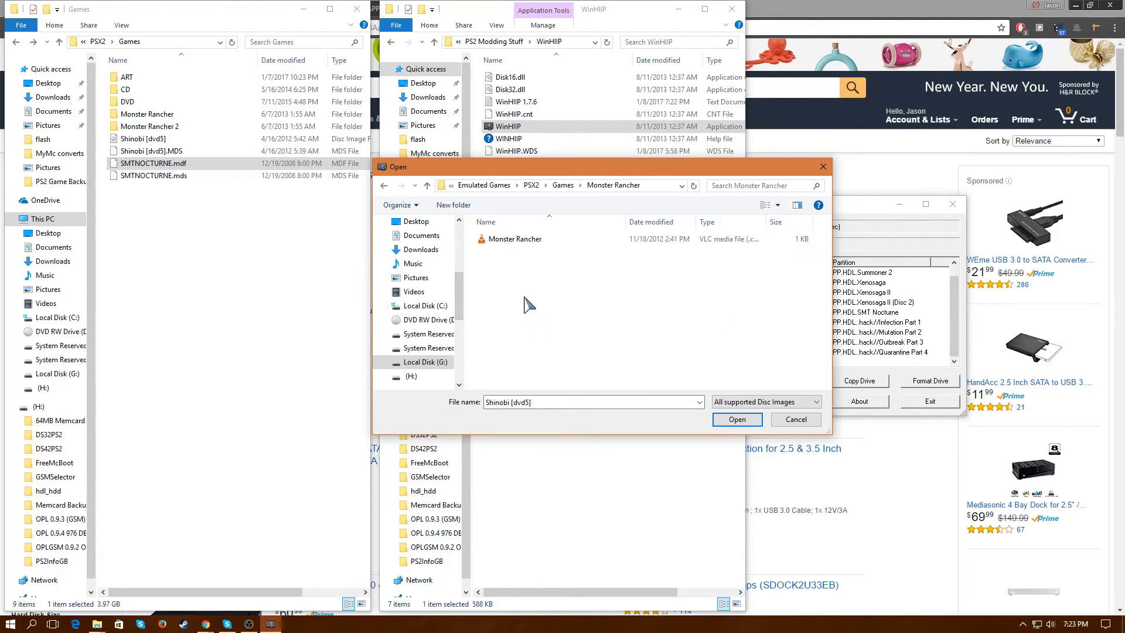
{"action": "left_click", "coordinate": [507, 240]}
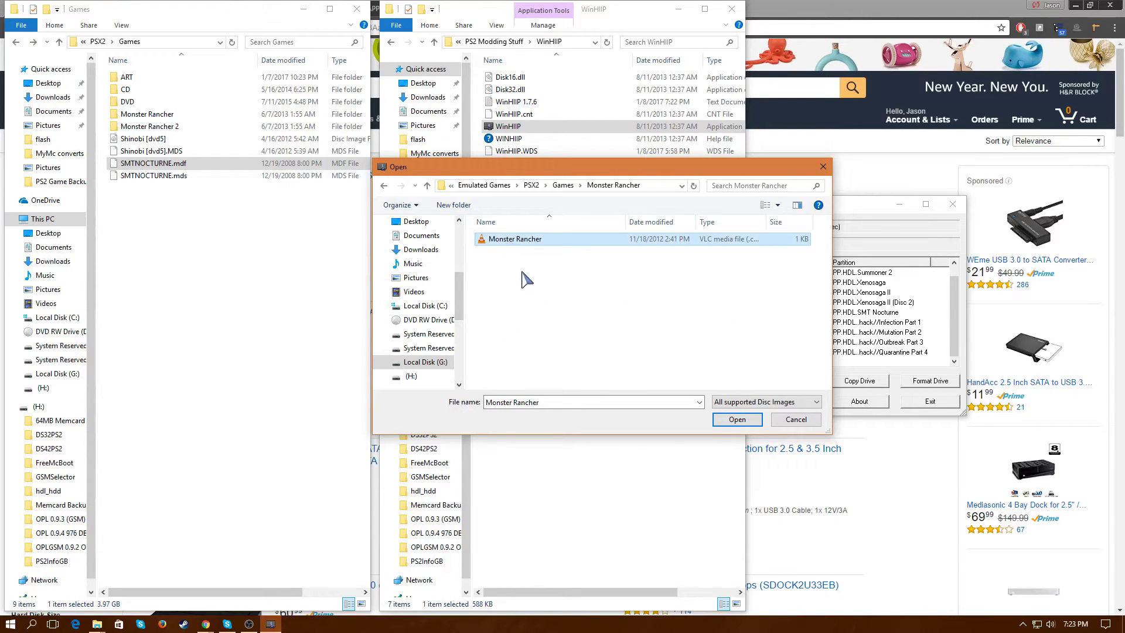
{"action": "left_click_drag", "start_coordinate": [766, 222], "coordinate": [784, 221]}
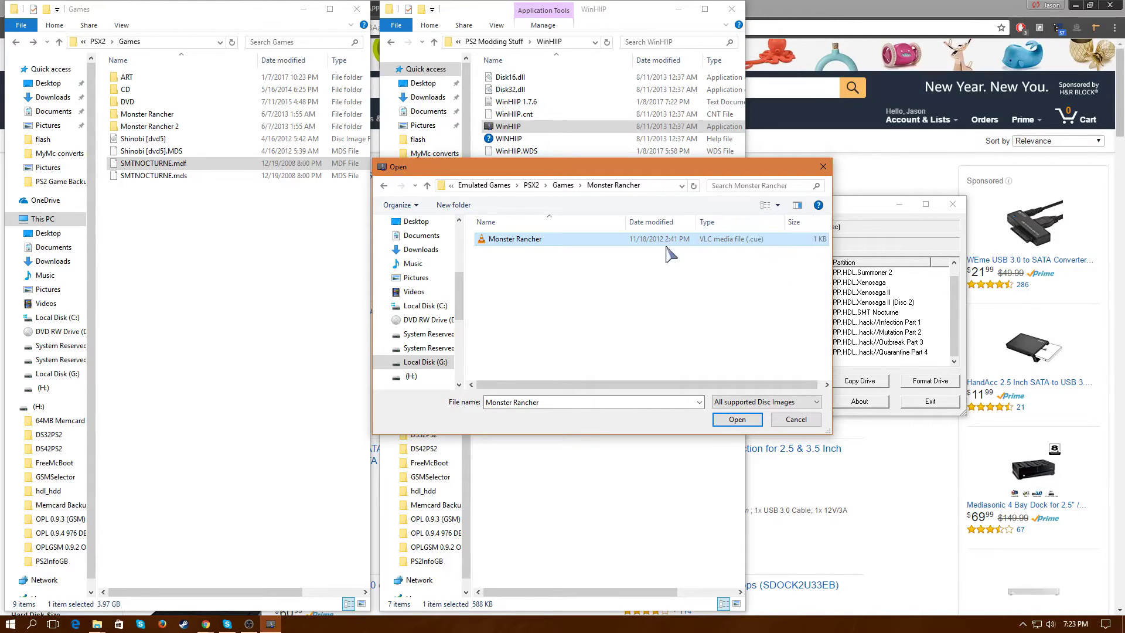
{"action": "left_click", "coordinate": [384, 185]}
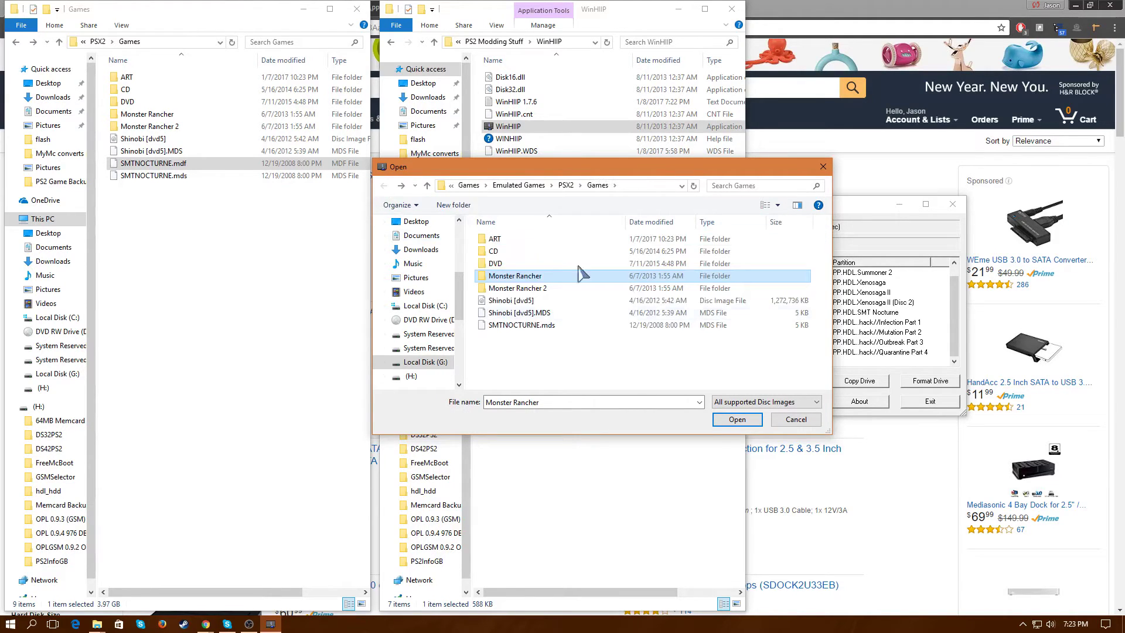
{"action": "left_click", "coordinate": [797, 419]}
- Close Add Image File(s) and choose to add a game from CD/DVD drive D:
{"action": "left_click", "coordinate": [684, 379]}
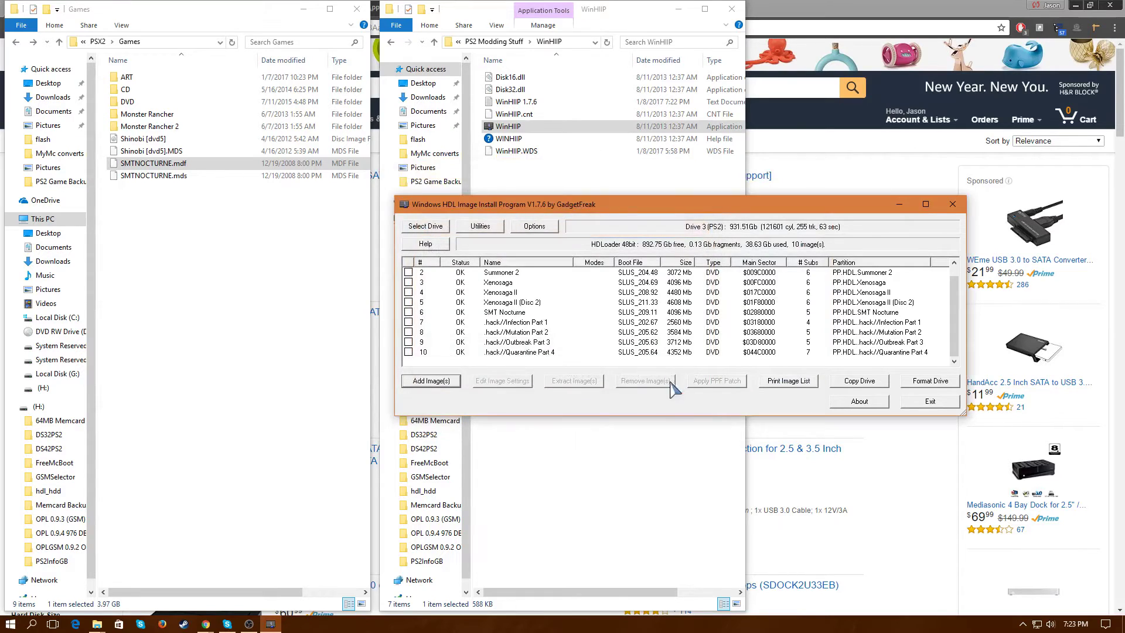
{"action": "left_click", "coordinate": [424, 382]}
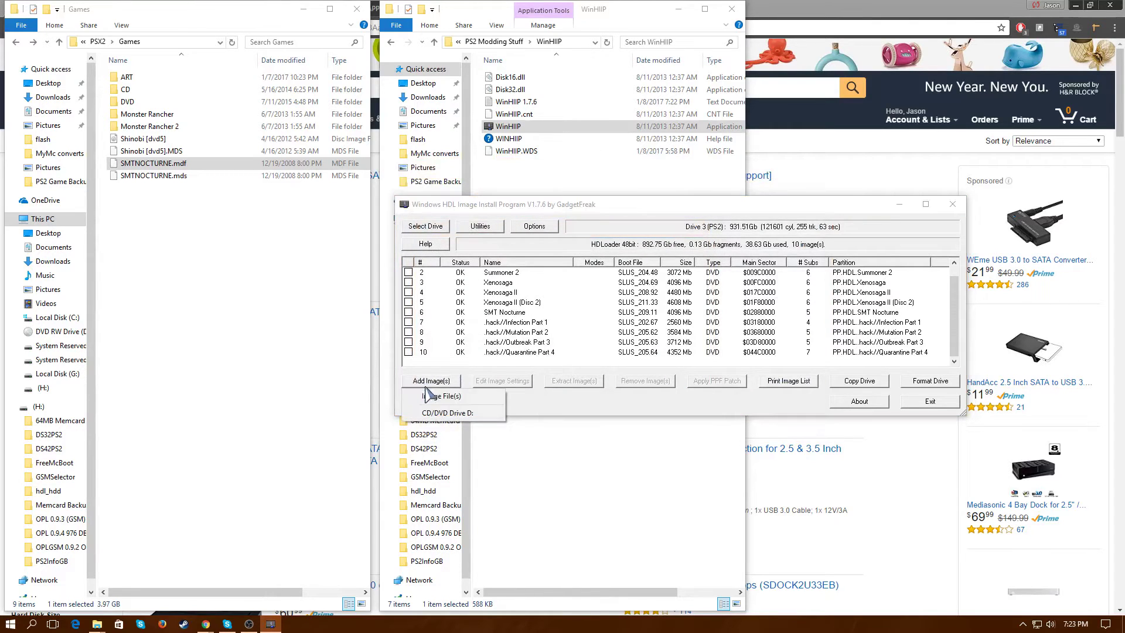
{"action": "left_click", "coordinate": [459, 417]}
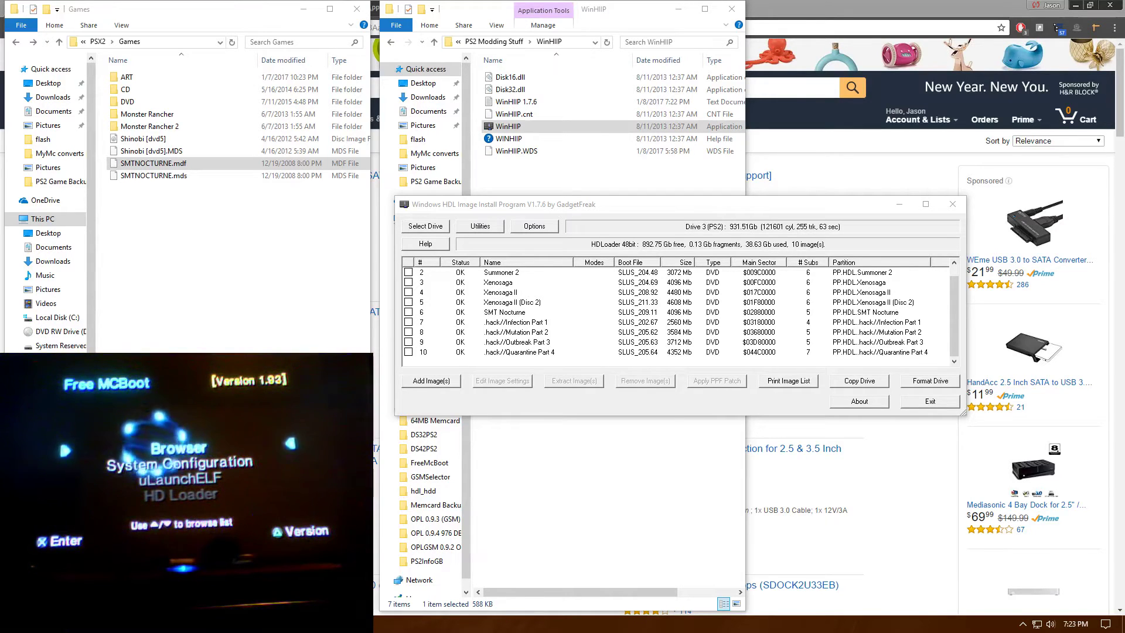
{"action": "left_click", "coordinate": [434, 383]}
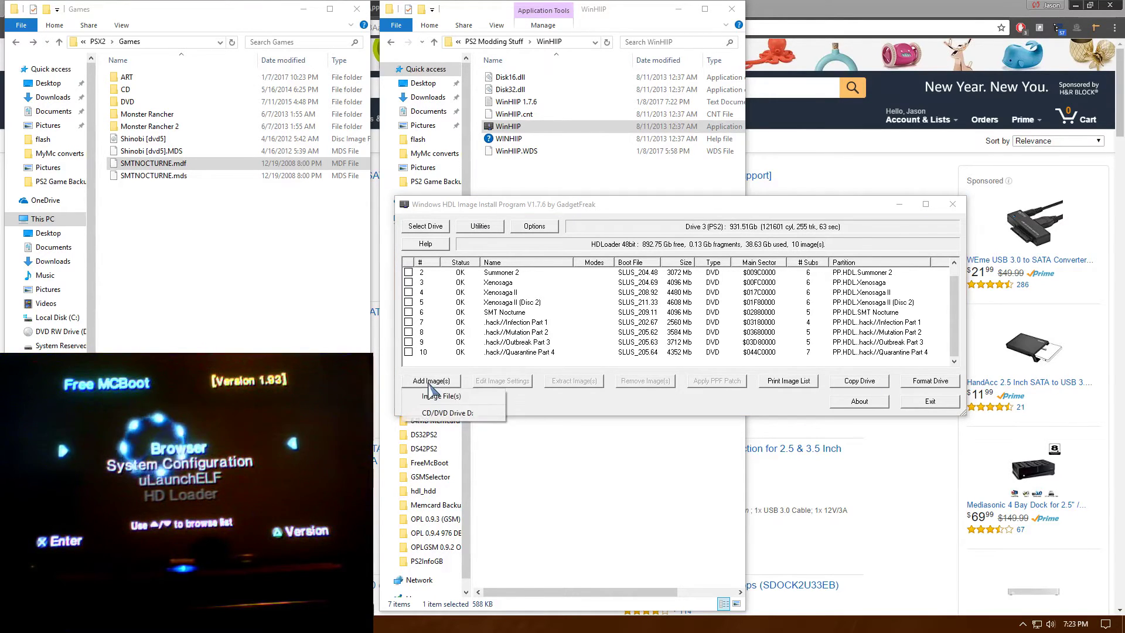
{"action": "left_click", "coordinate": [460, 413]}
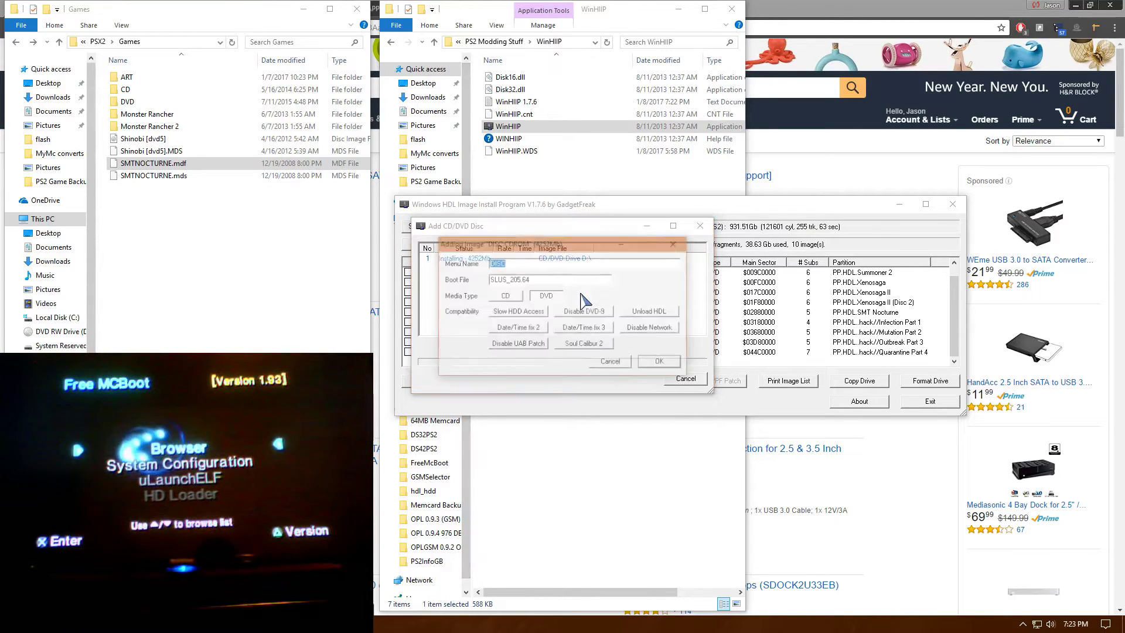
- Review the DISC Menu Name in the install window, then cancel the disc install
{"action": "left_click_drag", "start_coordinate": [566, 253], "coordinate": [611, 258]}
{"action": "left_click", "coordinate": [561, 267]}
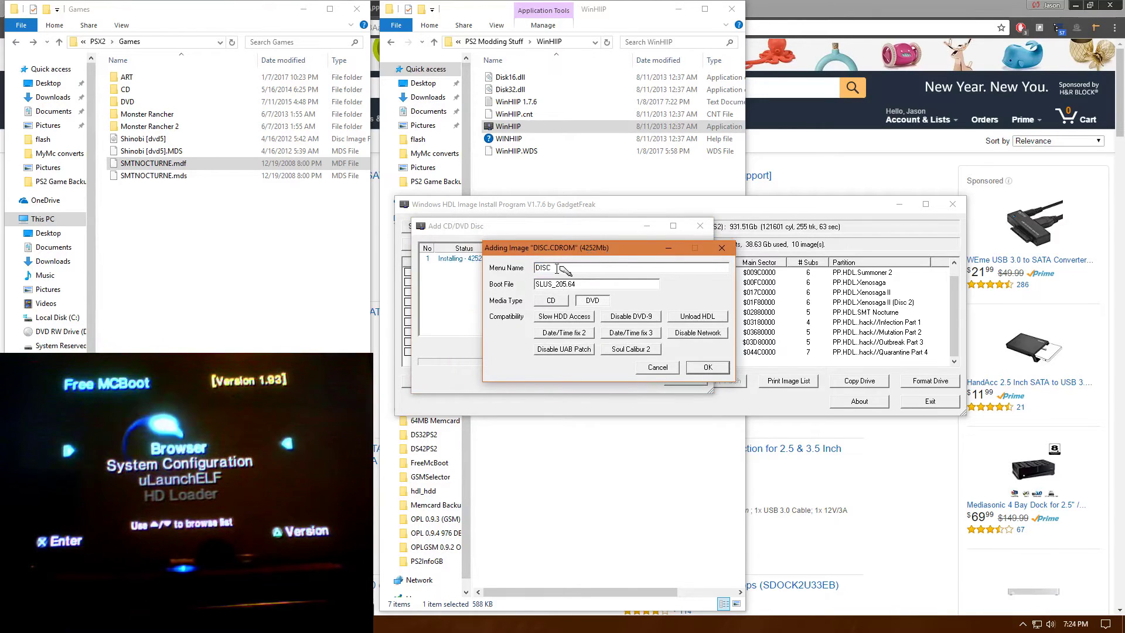
{"action": "left_click_drag", "start_coordinate": [608, 258], "coordinate": [581, 274]}
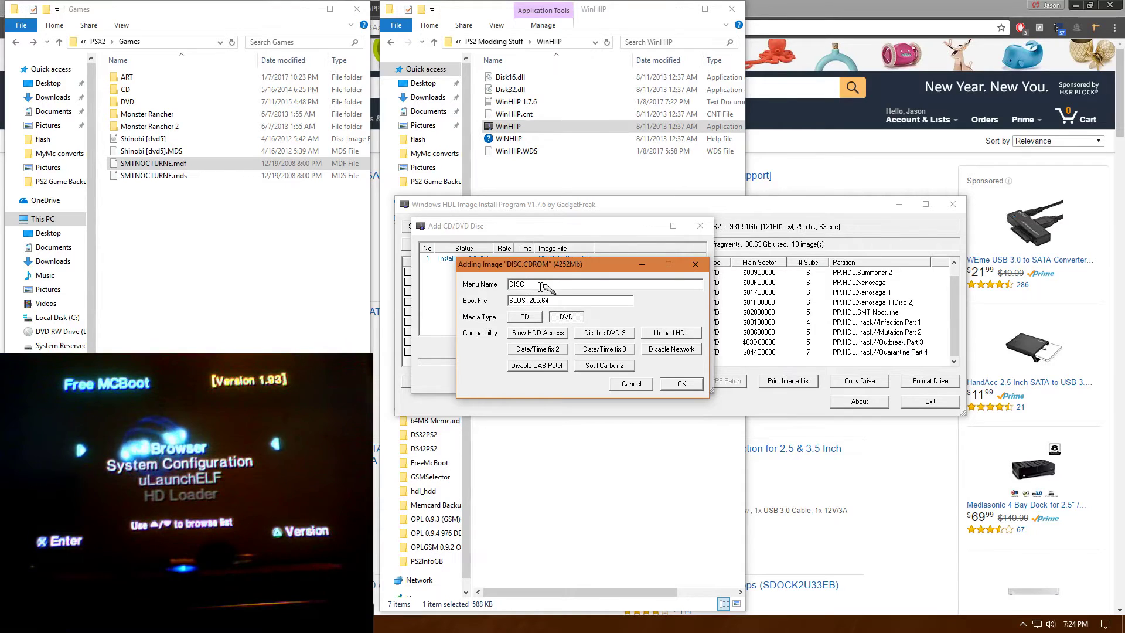
{"action": "left_click_drag", "start_coordinate": [541, 286], "coordinate": [491, 286]}
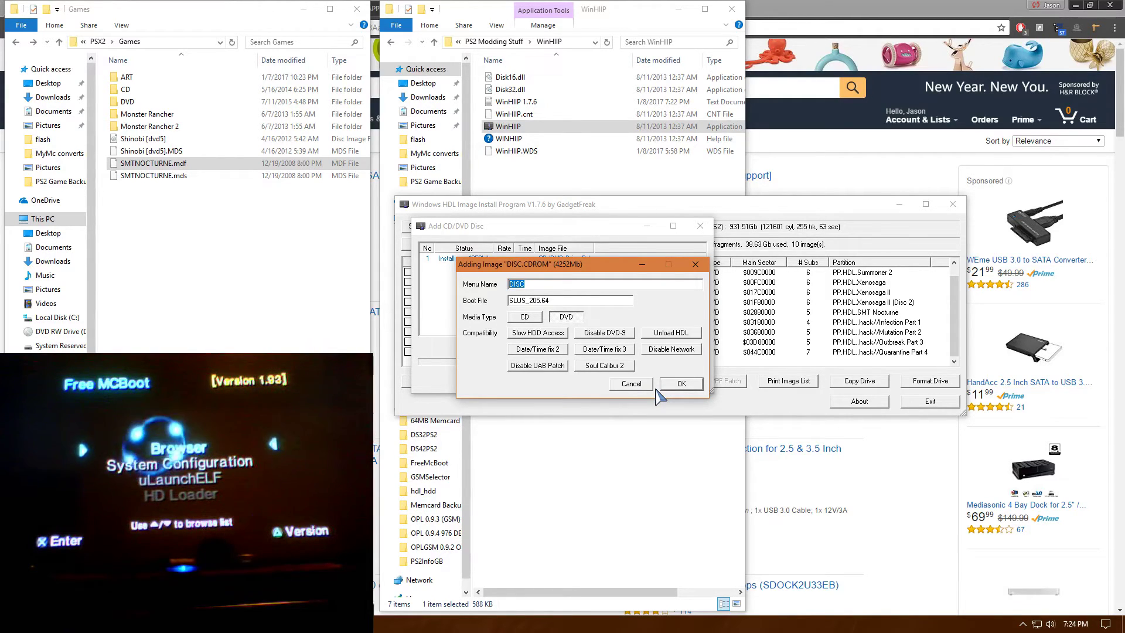
{"action": "left_click", "coordinate": [634, 385]}
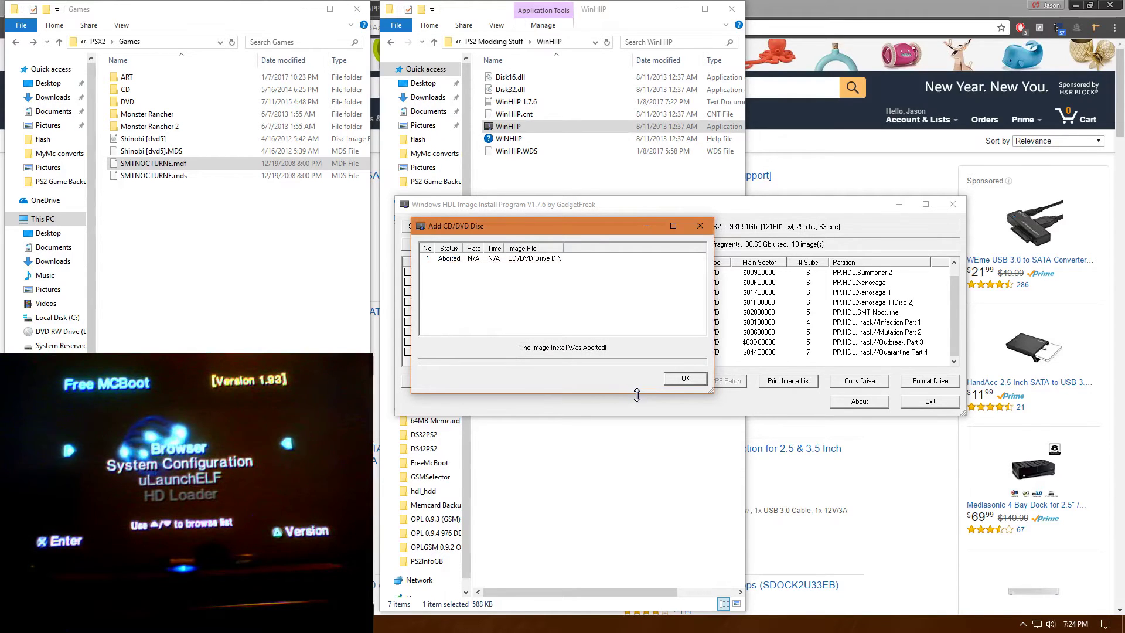
{"action": "left_click", "coordinate": [700, 226]}
{"action": "left_click", "coordinate": [486, 229]}
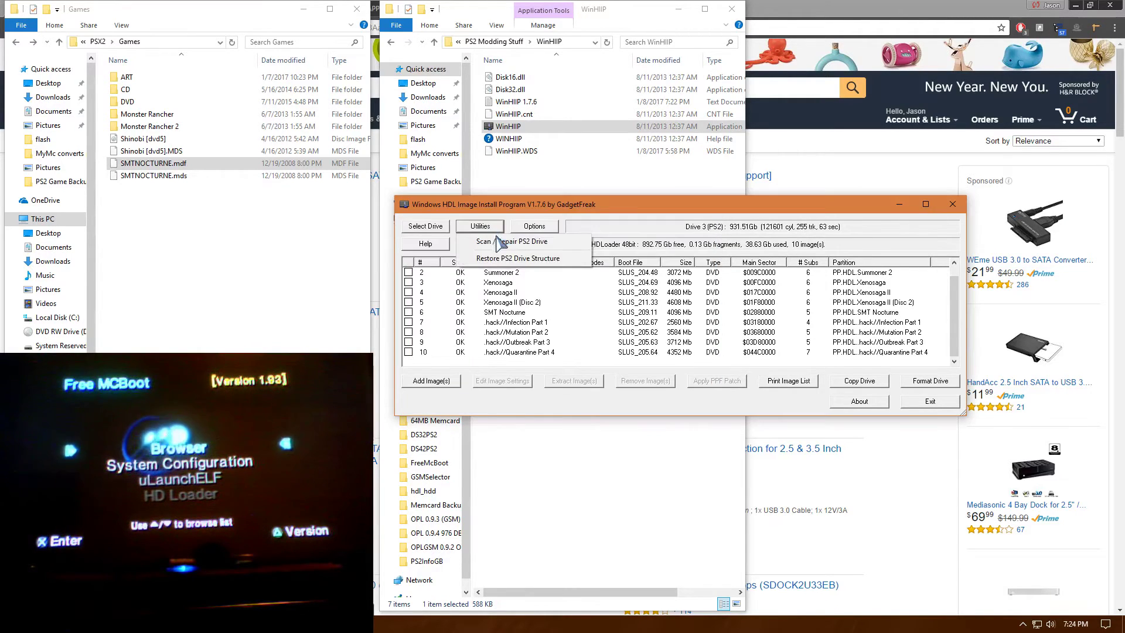
{"action": "left_click", "coordinate": [568, 216]}
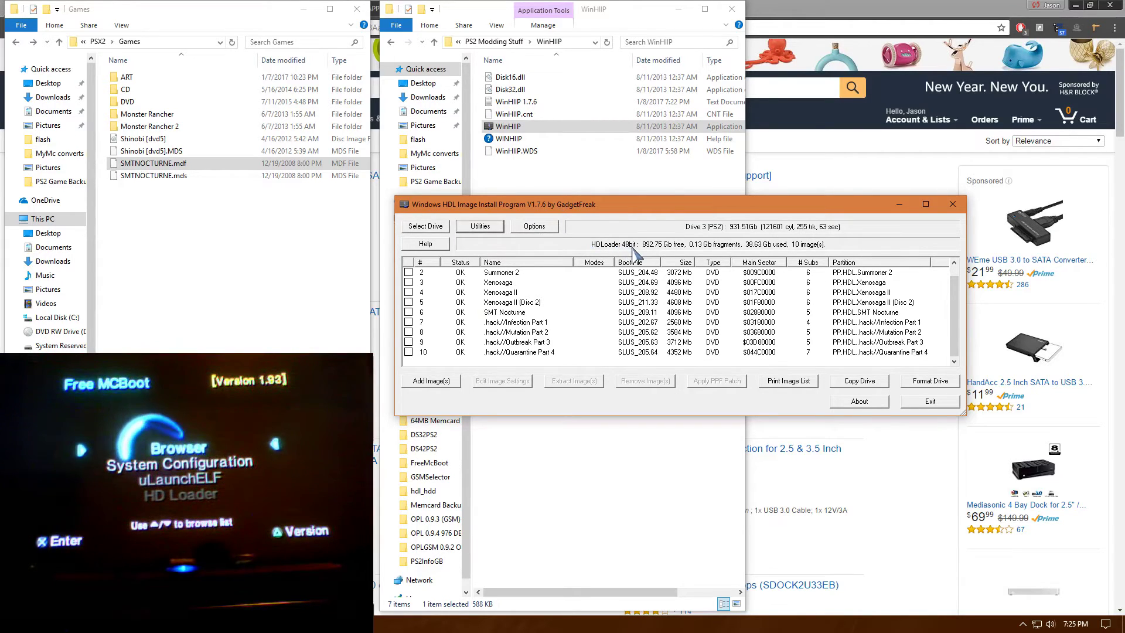
{"action": "left_click", "coordinate": [535, 228]}
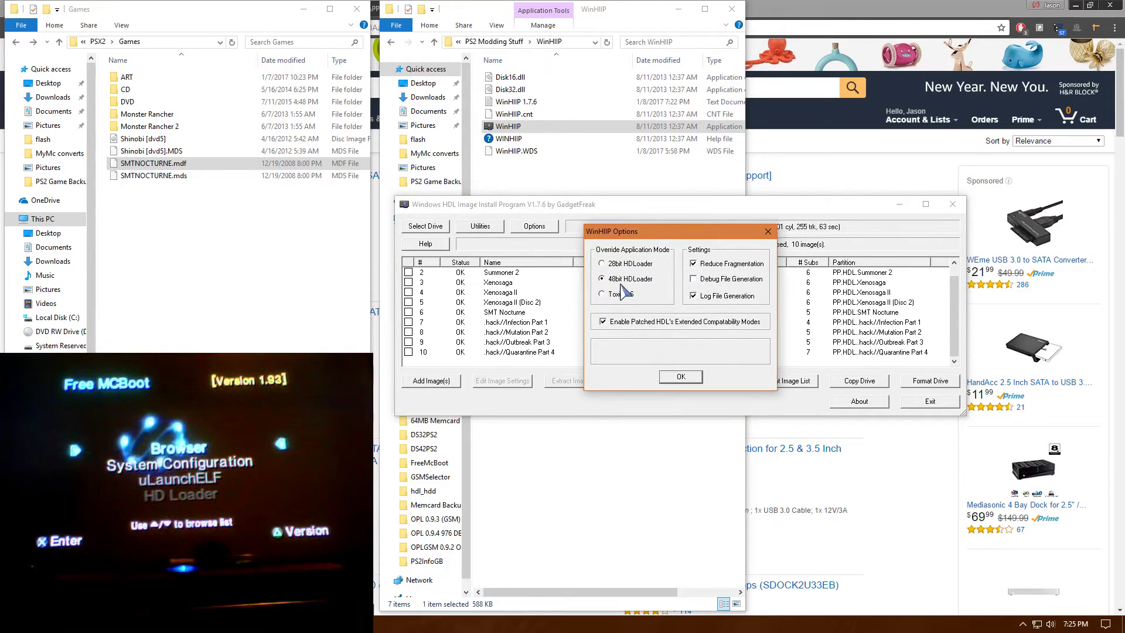
{"action": "left_click", "coordinate": [768, 231]}
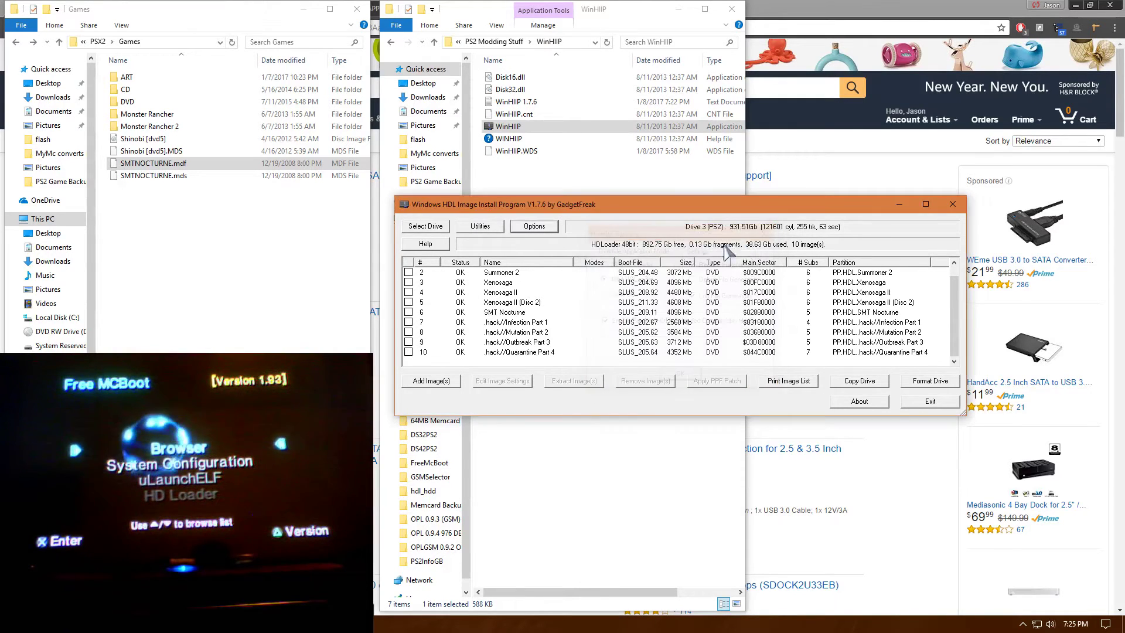
- Scan Drive 3 (PS2) with WinHIIP's Scan / Repair PS2 Drive utility, then cancel without repairing
{"action": "left_click", "coordinate": [493, 229]}
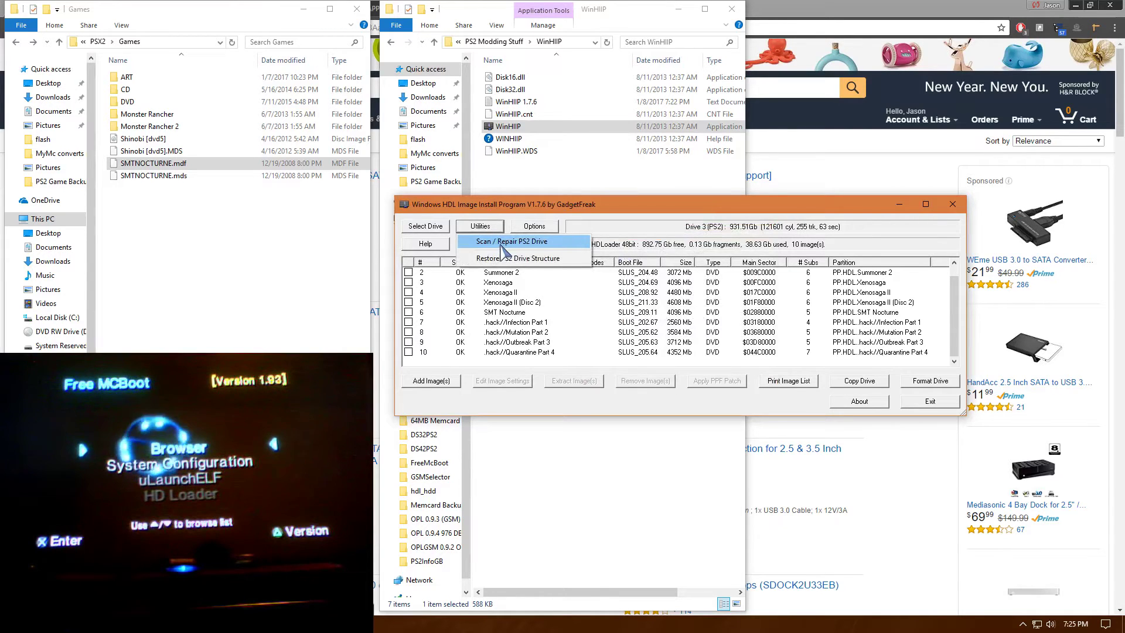
{"action": "left_click", "coordinate": [520, 245]}
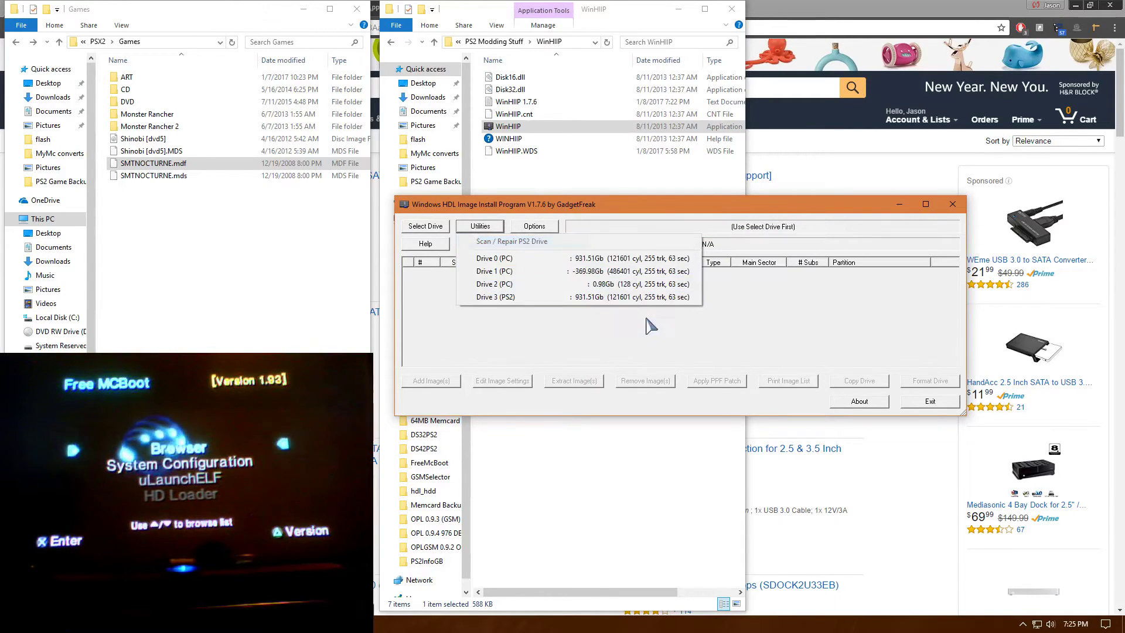
{"action": "left_click", "coordinate": [535, 297]}
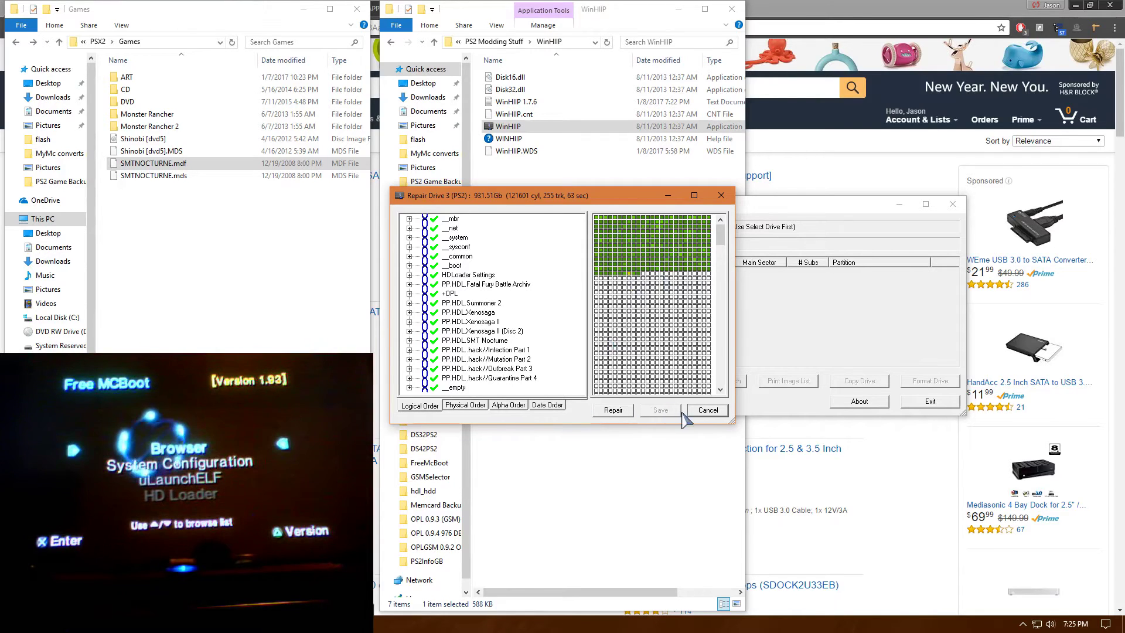
{"action": "left_click", "coordinate": [710, 411]}
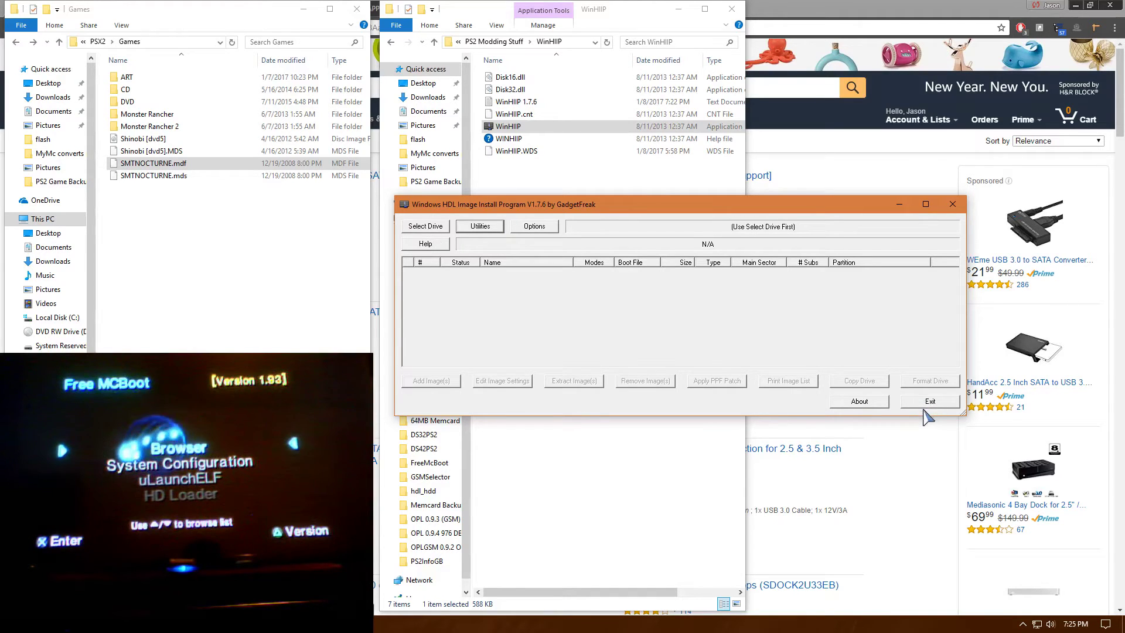
- Quit WinHIIP, launch OPL_Manager as administrator from the desktop, then close it
{"action": "left_click", "coordinate": [928, 403]}
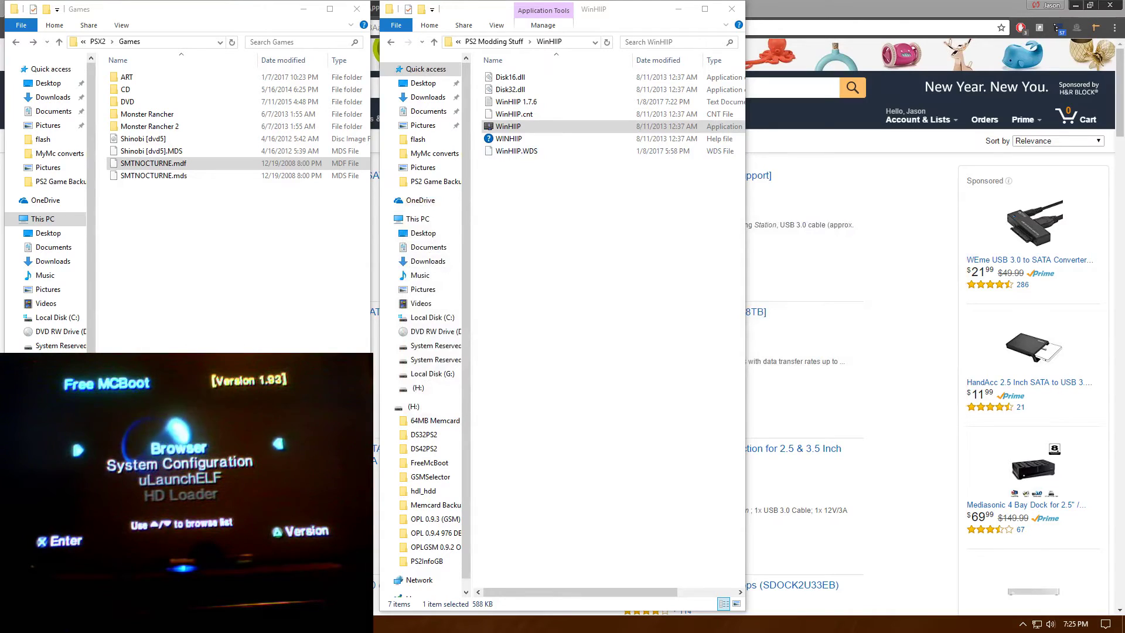
{"action": "key", "text": "super+d"}
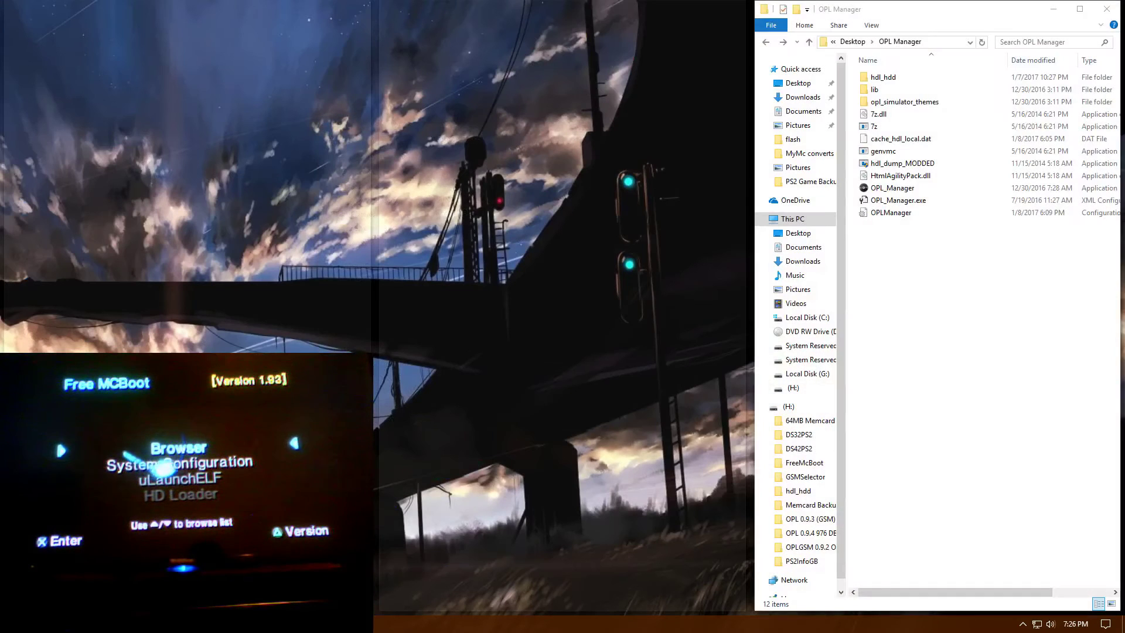
{"action": "right_click", "coordinate": [880, 188]}
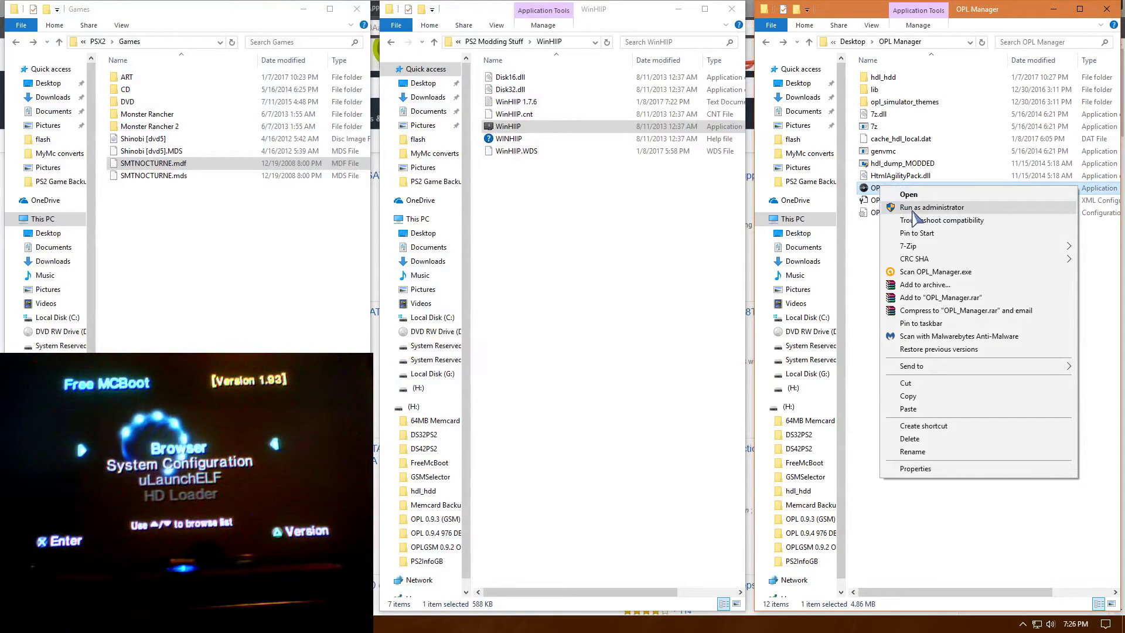
{"action": "left_click", "coordinate": [913, 208]}
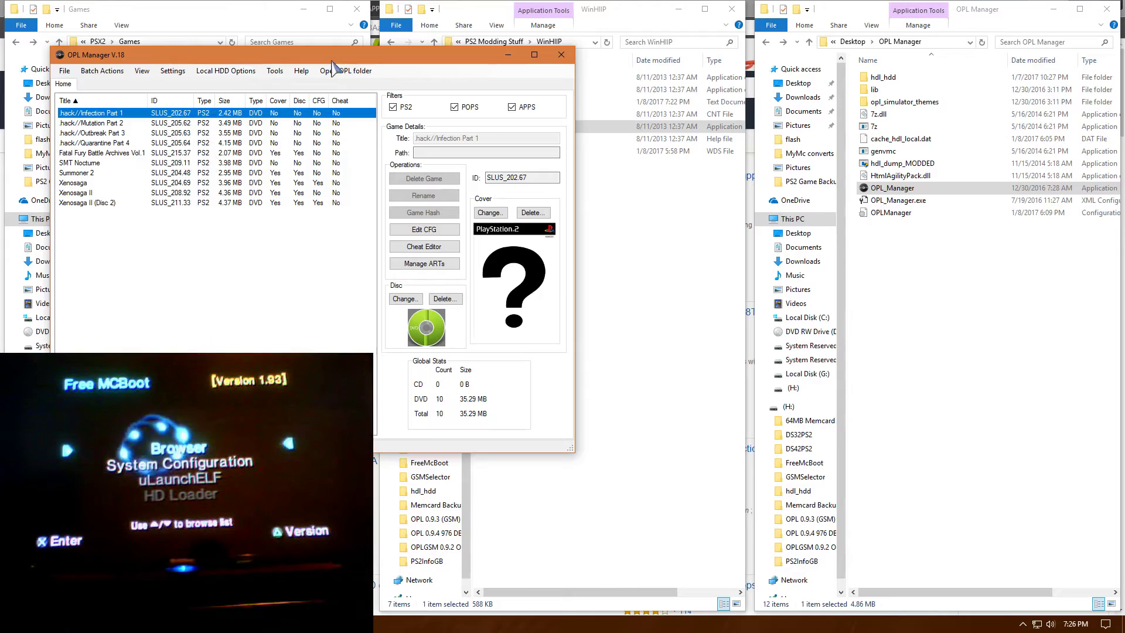
{"action": "left_click", "coordinate": [561, 55]}
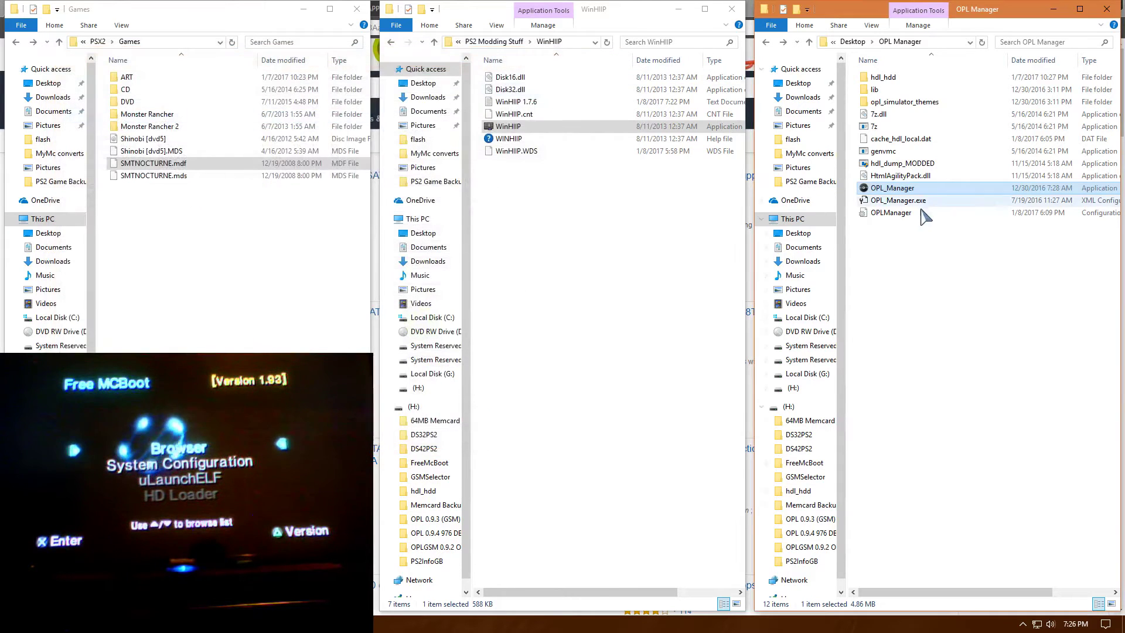
- Delete cache_hdl_local.dat and relaunch OPL_Manager as administrator
{"action": "left_click", "coordinate": [907, 138]}
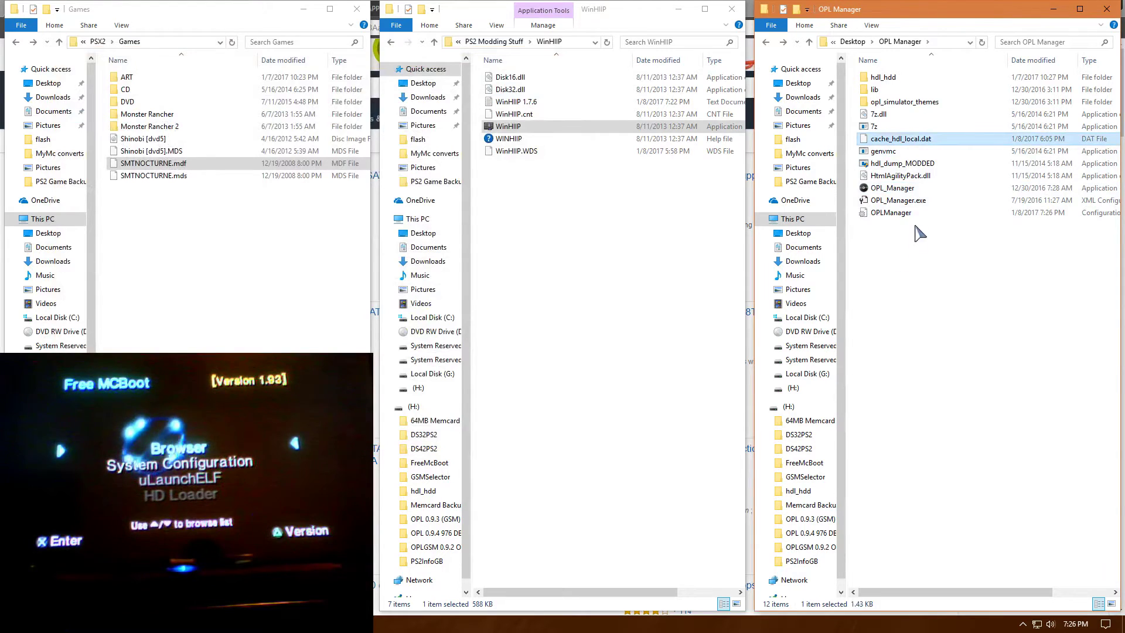
{"action": "left_click", "coordinate": [908, 189]}
{"action": "left_click", "coordinate": [900, 140]}
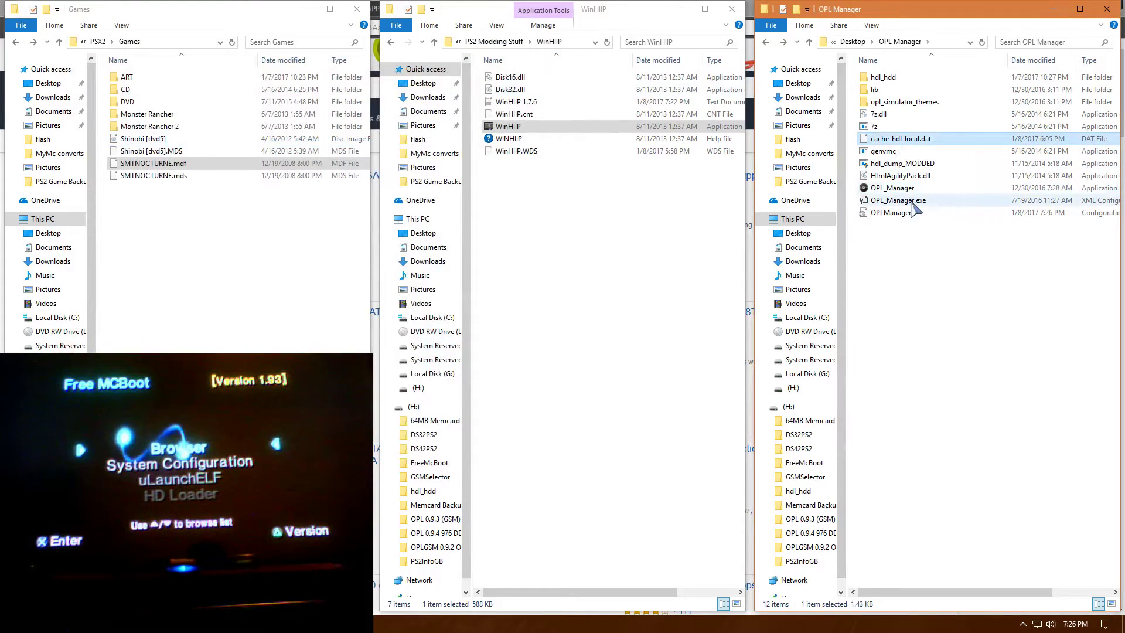
{"action": "key", "text": "Delete"}
{"action": "left_click", "coordinate": [891, 177]}
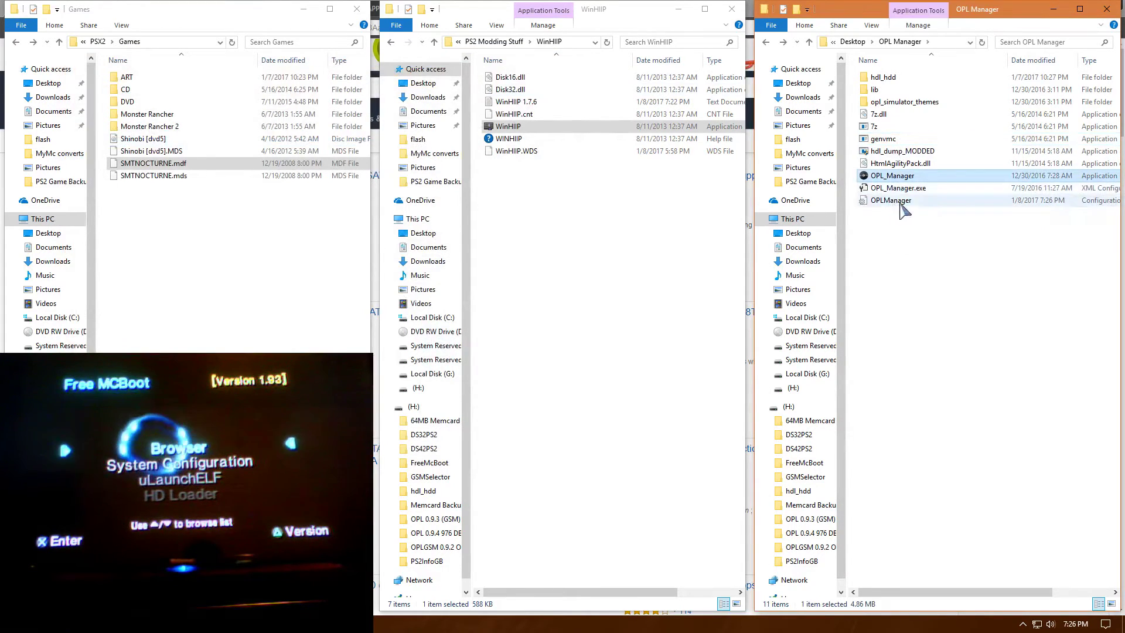
{"action": "right_click", "coordinate": [891, 181]}
{"action": "left_click", "coordinate": [918, 199]}
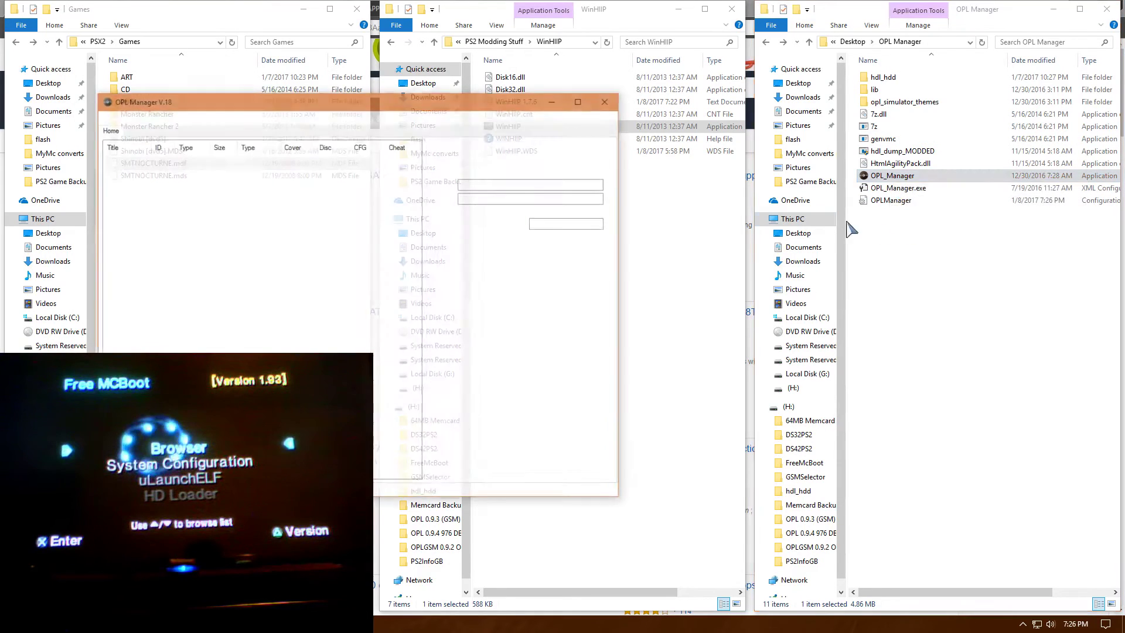
- Switch OPL Manager's mode to Local PS2 HDD and save it
{"action": "left_click", "coordinate": [233, 119]}
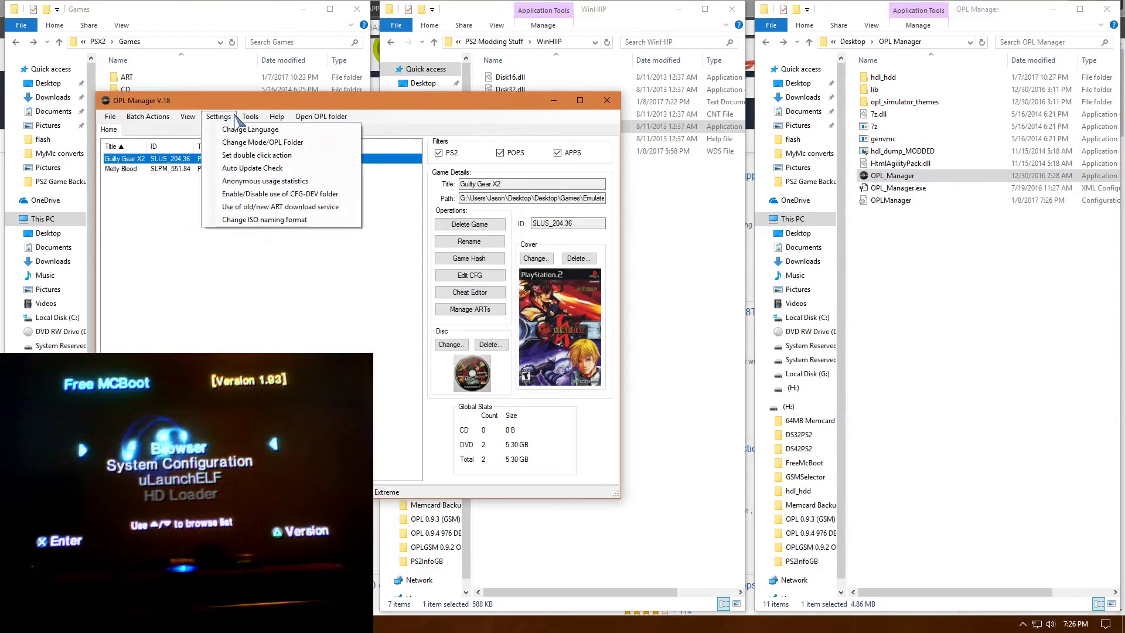
{"action": "left_click", "coordinate": [233, 142]}
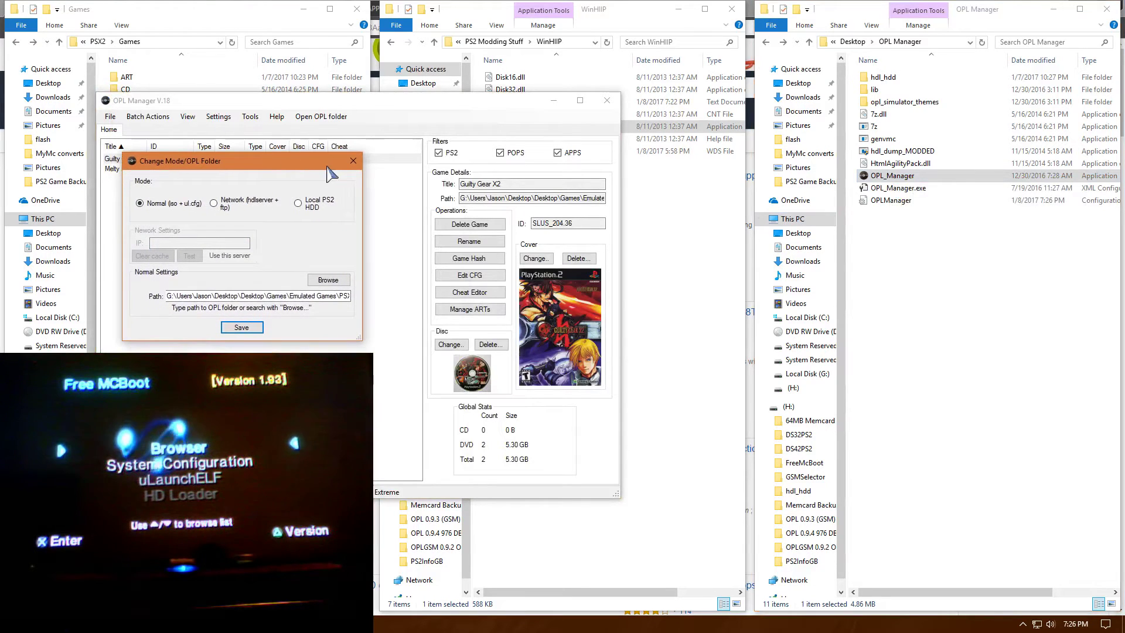
{"action": "left_click", "coordinate": [316, 210]}
{"action": "left_click", "coordinate": [240, 326]}
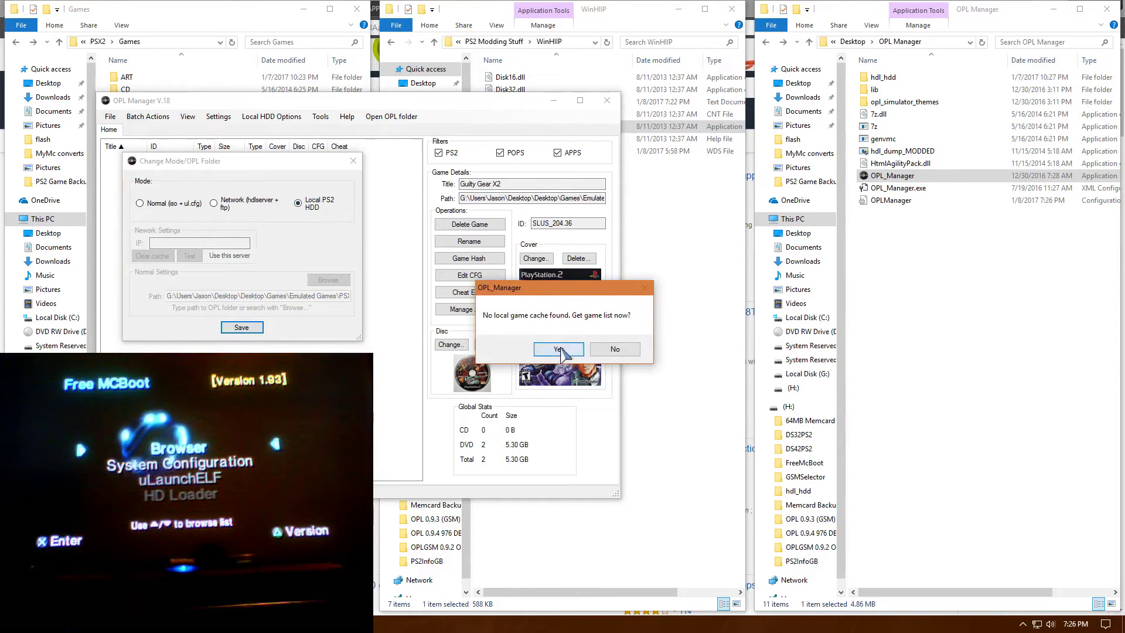
- Confirm the hdl_dump prompts to load the 10 PS2 HDD games, then inspect .hack//Quarantine Part 4
{"action": "left_click", "coordinate": [559, 349]}
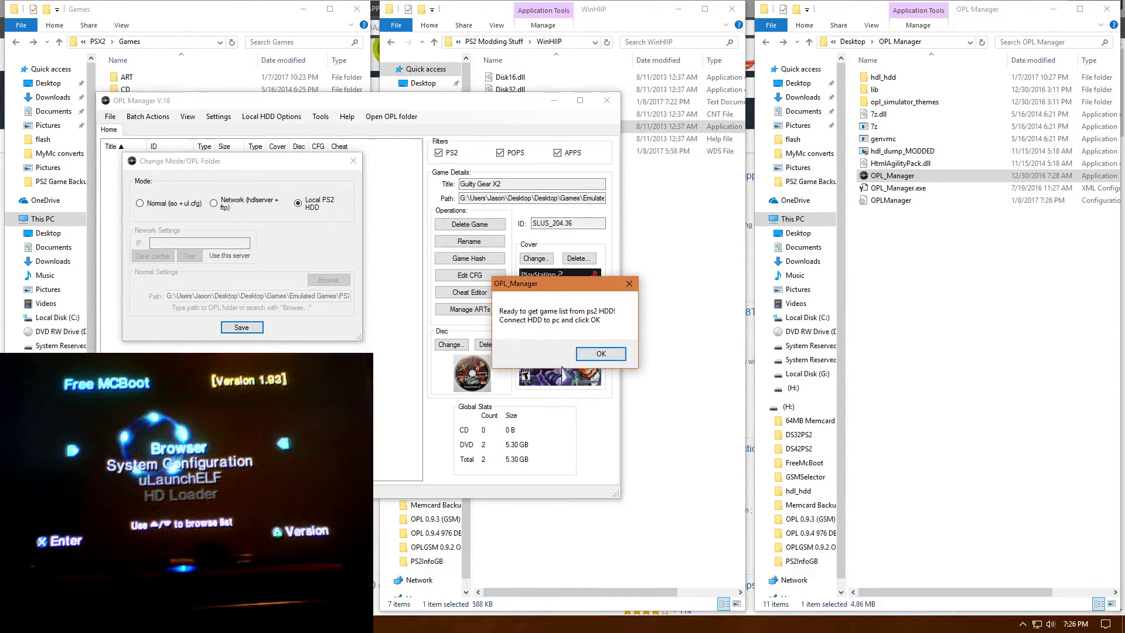
{"action": "left_click", "coordinate": [600, 355]}
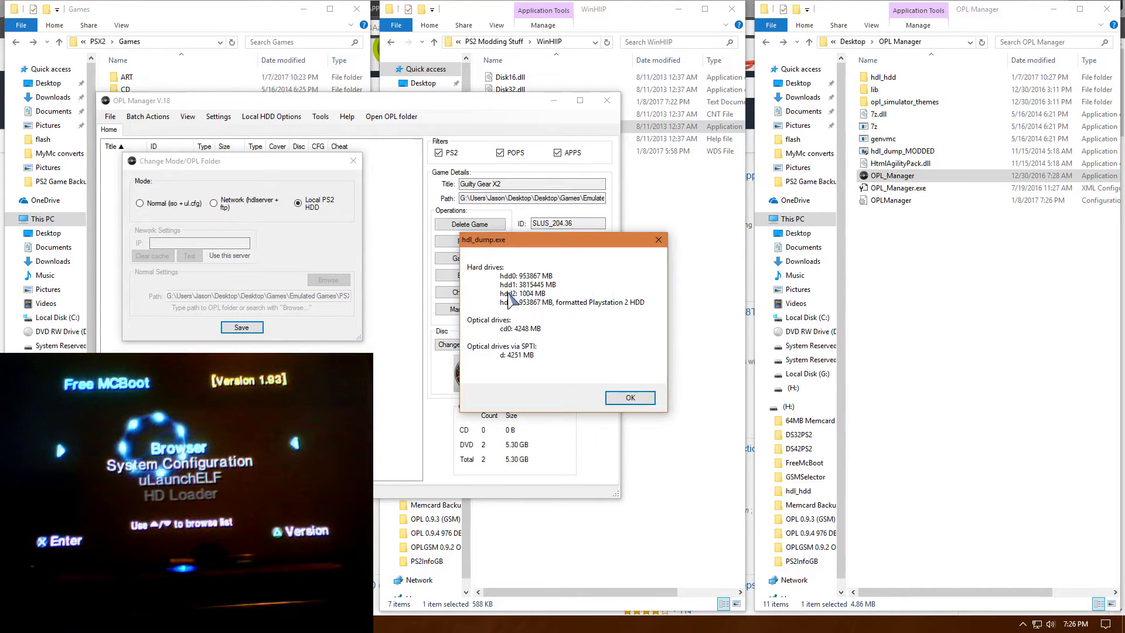
{"action": "left_click", "coordinate": [623, 398]}
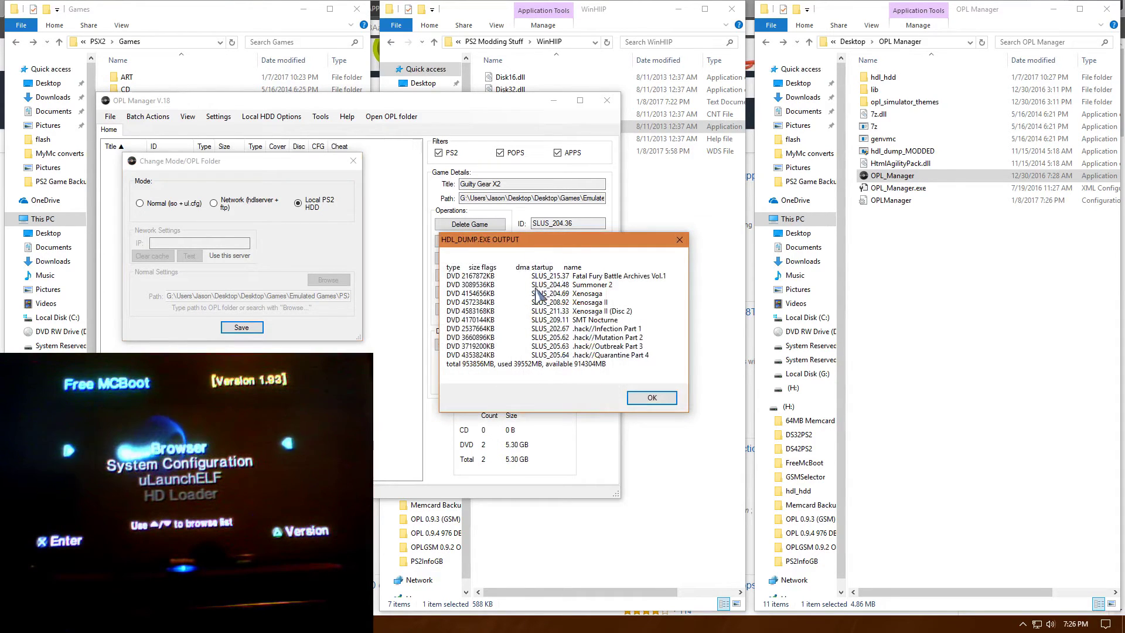
{"action": "left_click", "coordinate": [651, 399]}
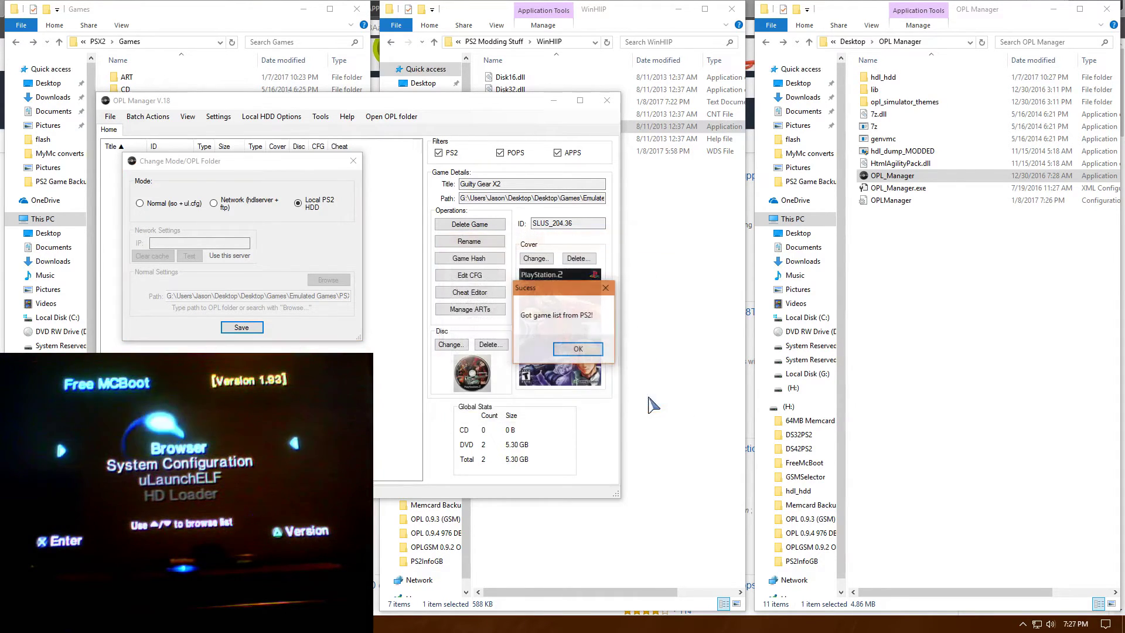
{"action": "left_click", "coordinate": [574, 349]}
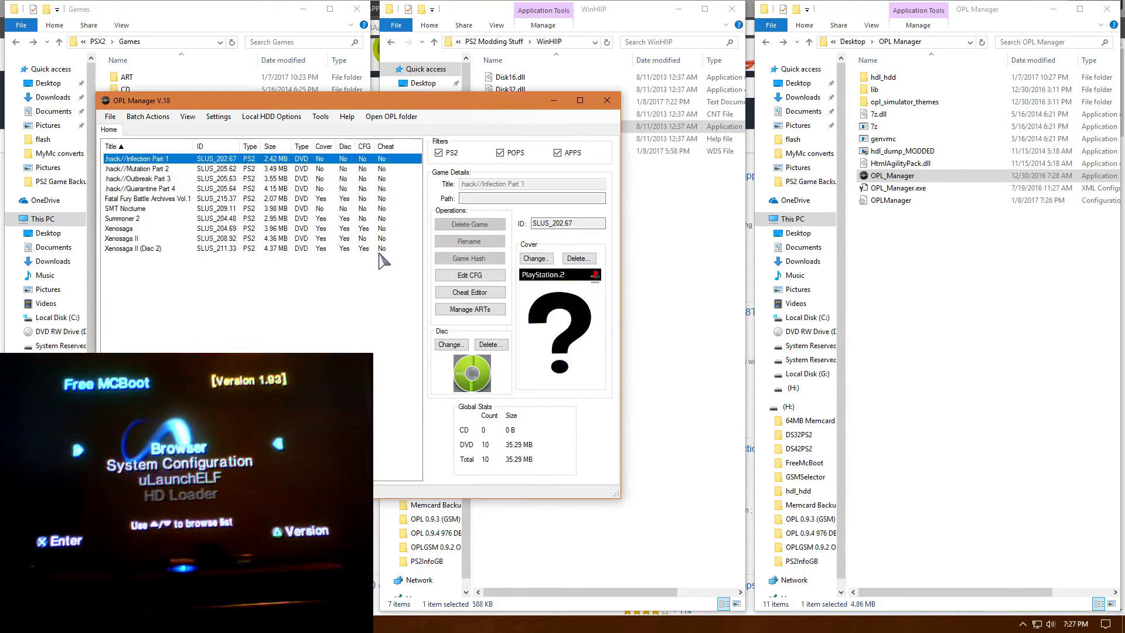
{"action": "left_click", "coordinate": [141, 189]}
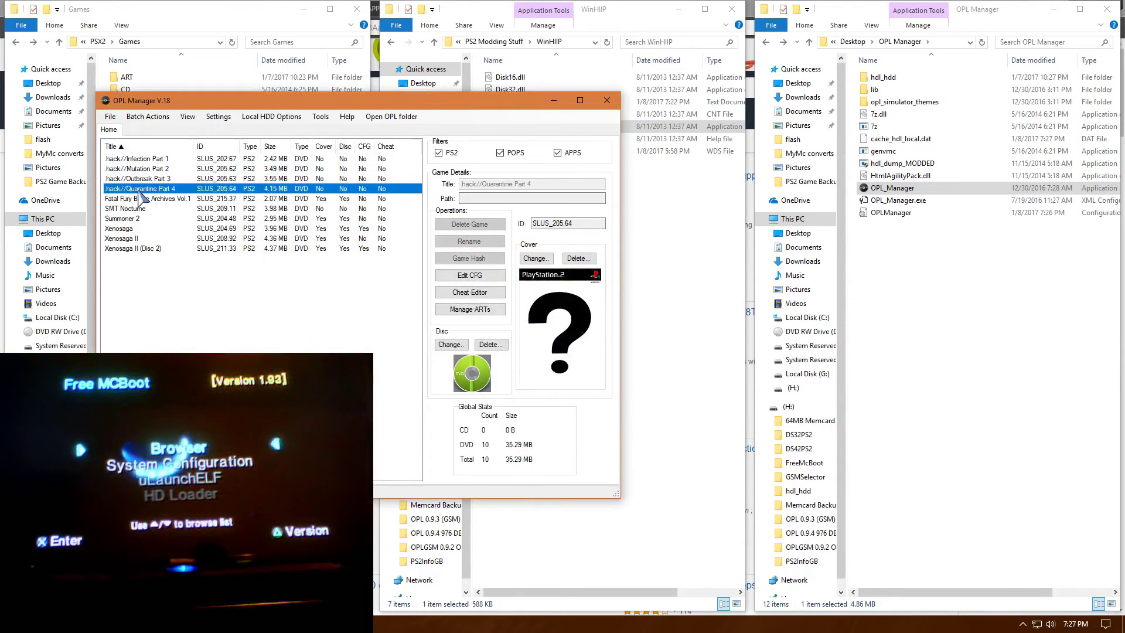
{"action": "left_click_drag", "start_coordinate": [139, 186], "coordinate": [121, 252]}
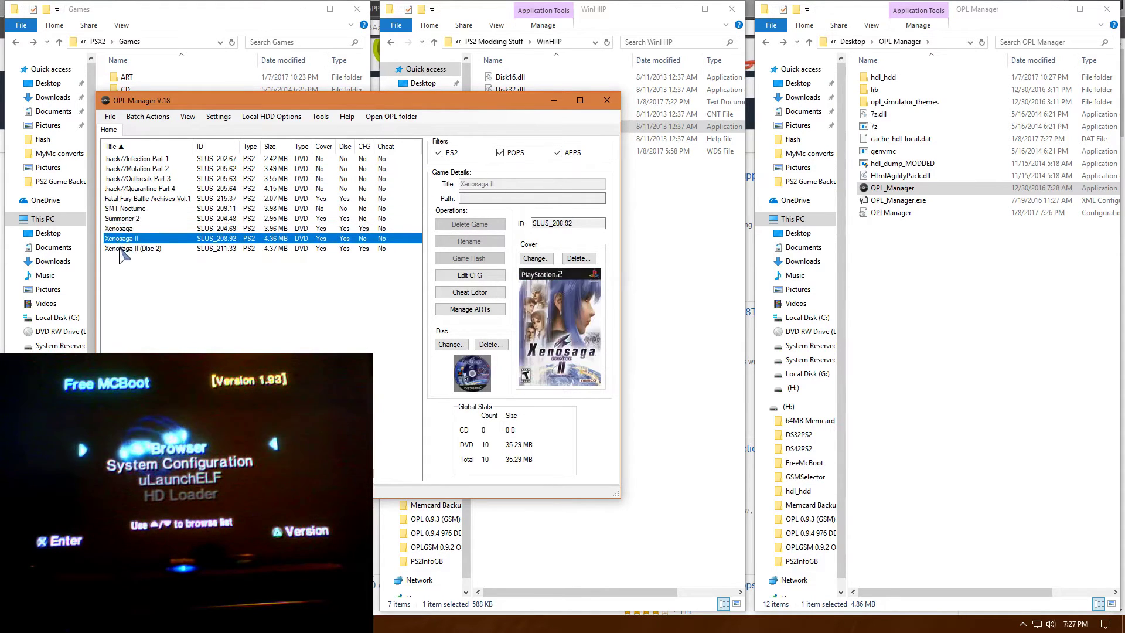
- Run a batch ART Download of covers, back covers, discs and spines for all games
{"action": "left_click", "coordinate": [148, 116]}
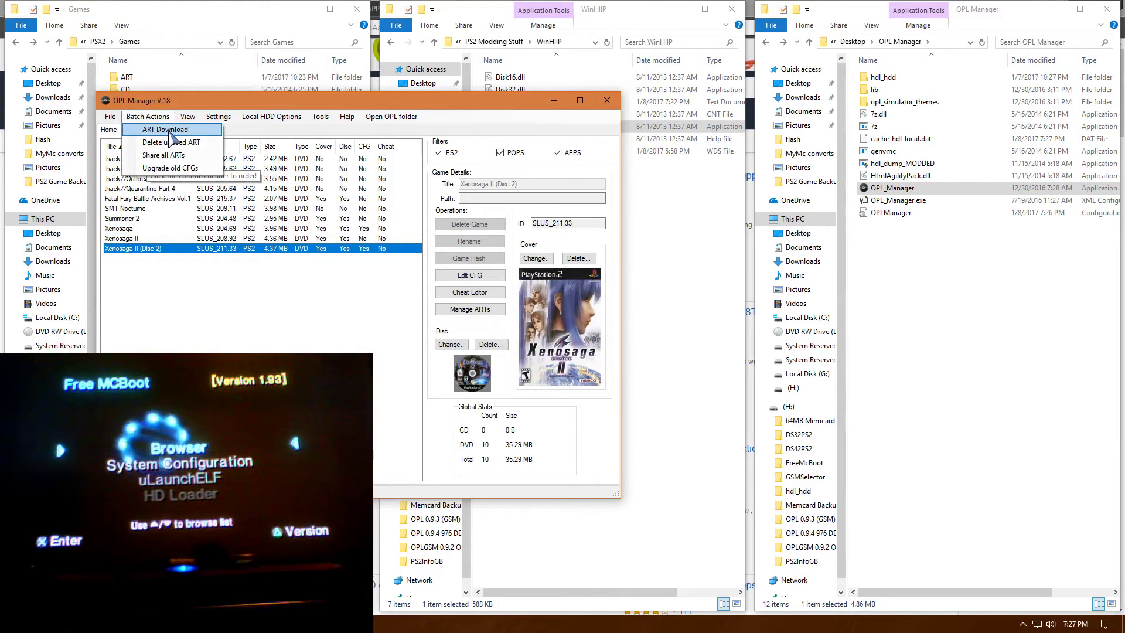
{"action": "left_click", "coordinate": [167, 129]}
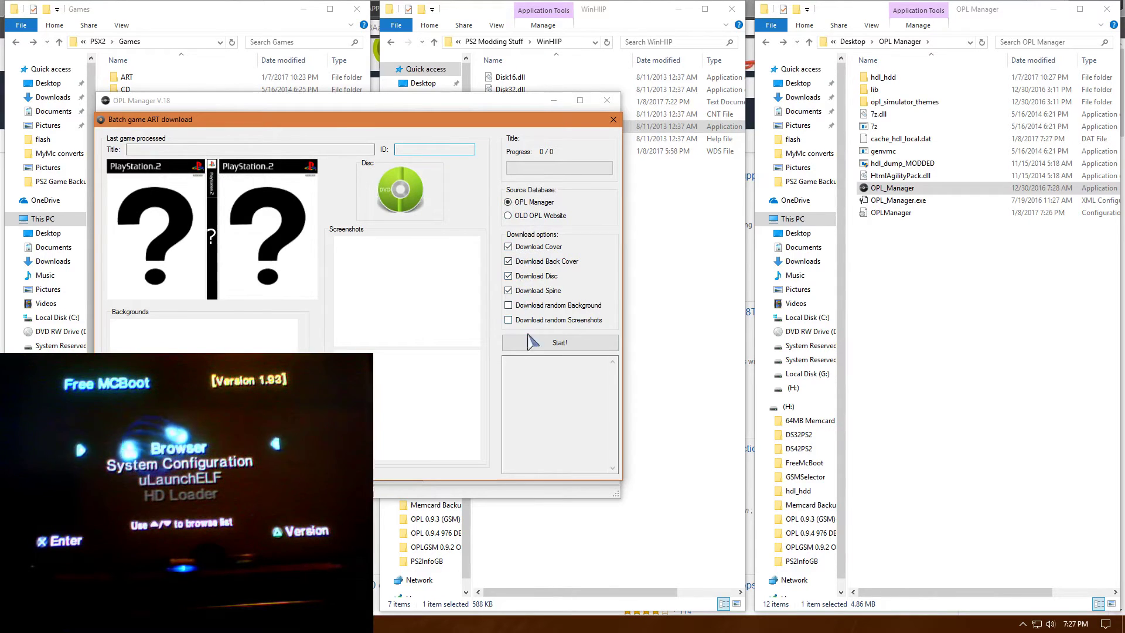
{"action": "left_click", "coordinate": [548, 345]}
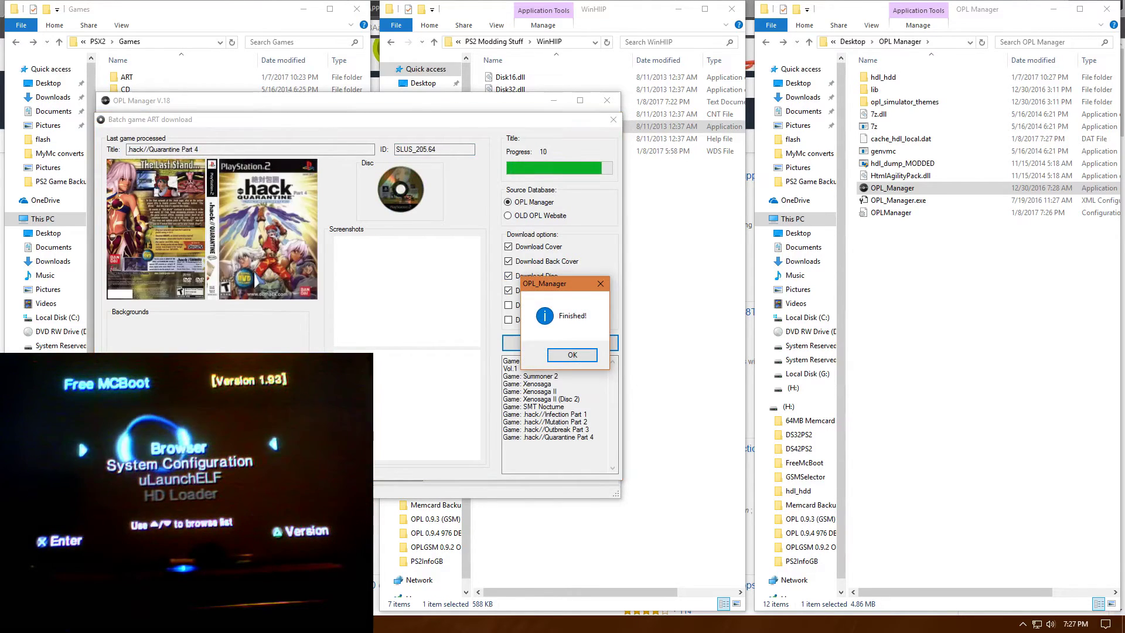
{"action": "left_click", "coordinate": [588, 359]}
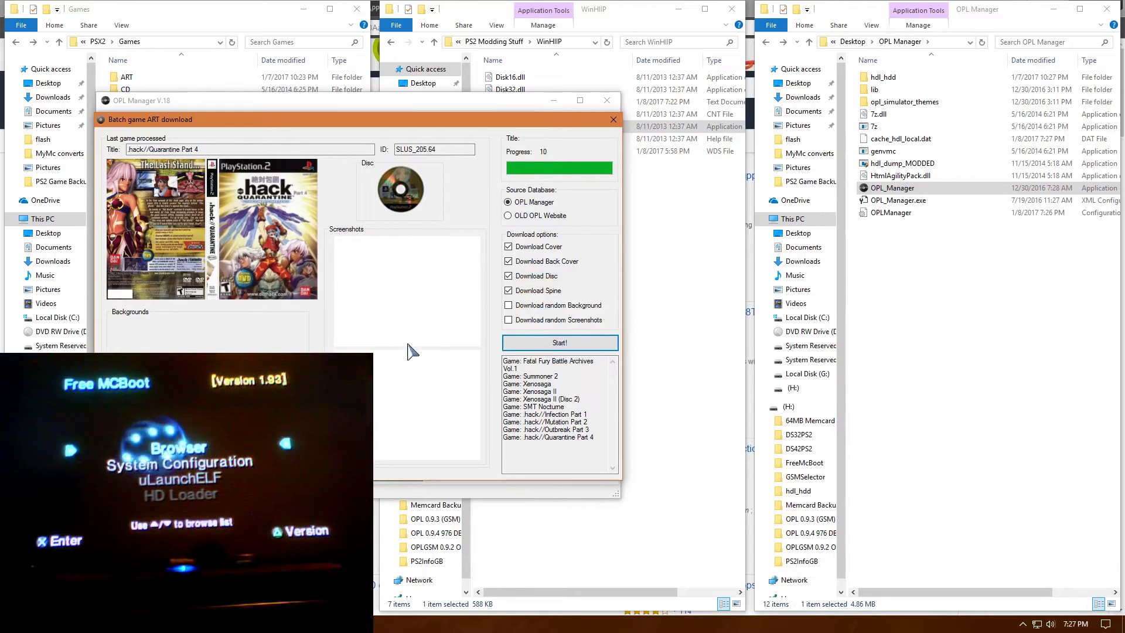
- Close the batch download window and check the new covers from .hack//Infection Part 1 to SMT Nocturne
{"action": "left_click", "coordinate": [612, 120]}
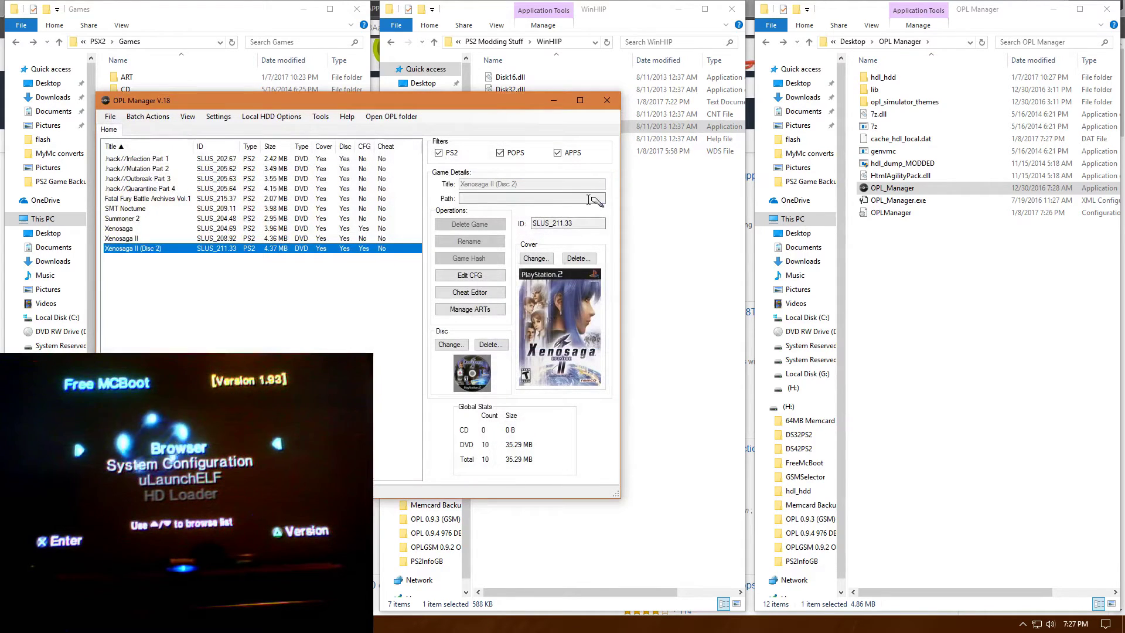
{"action": "left_click", "coordinate": [144, 160]}
{"action": "left_click", "coordinate": [143, 169]}
{"action": "left_click", "coordinate": [140, 179]}
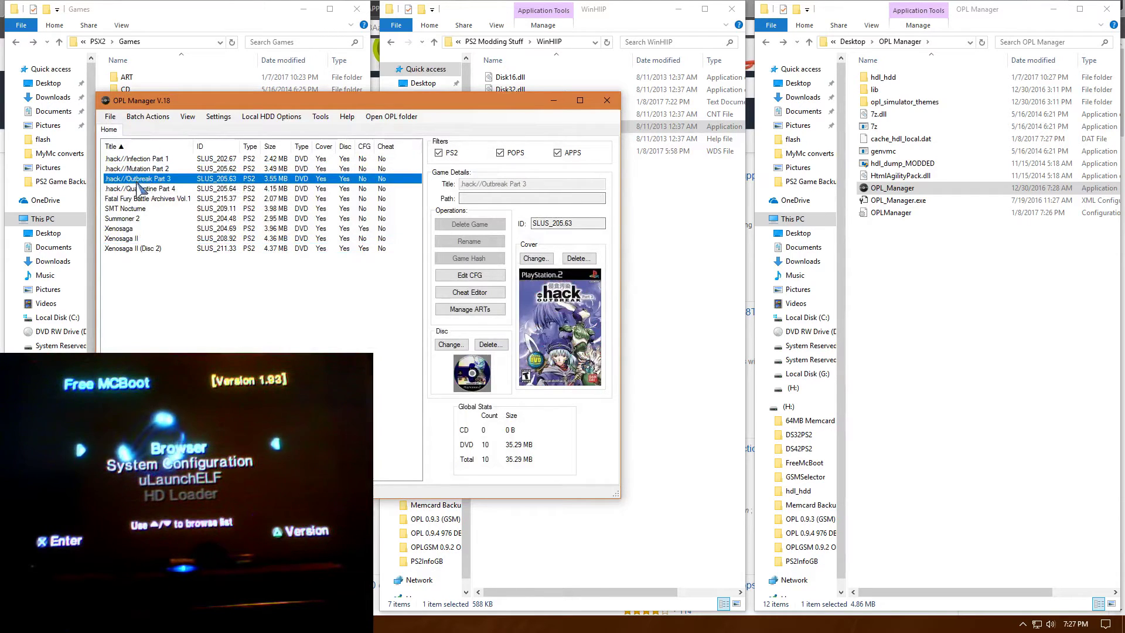
{"action": "left_click", "coordinate": [139, 189]}
{"action": "left_click", "coordinate": [141, 198]}
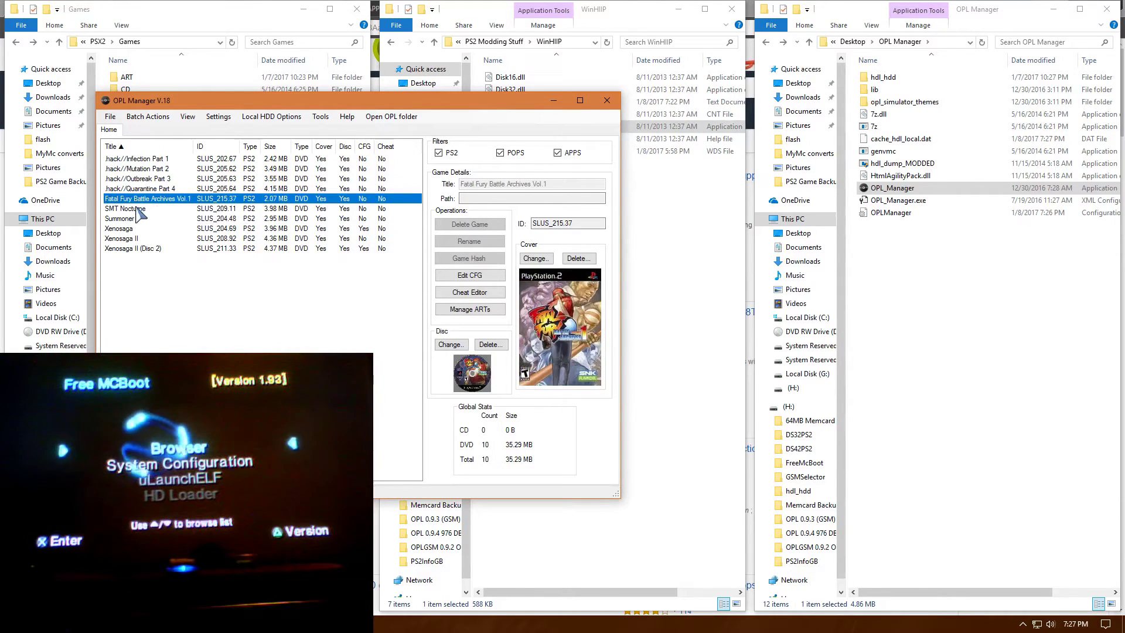
{"action": "left_click", "coordinate": [138, 210]}
{"action": "left_click", "coordinate": [139, 200]}
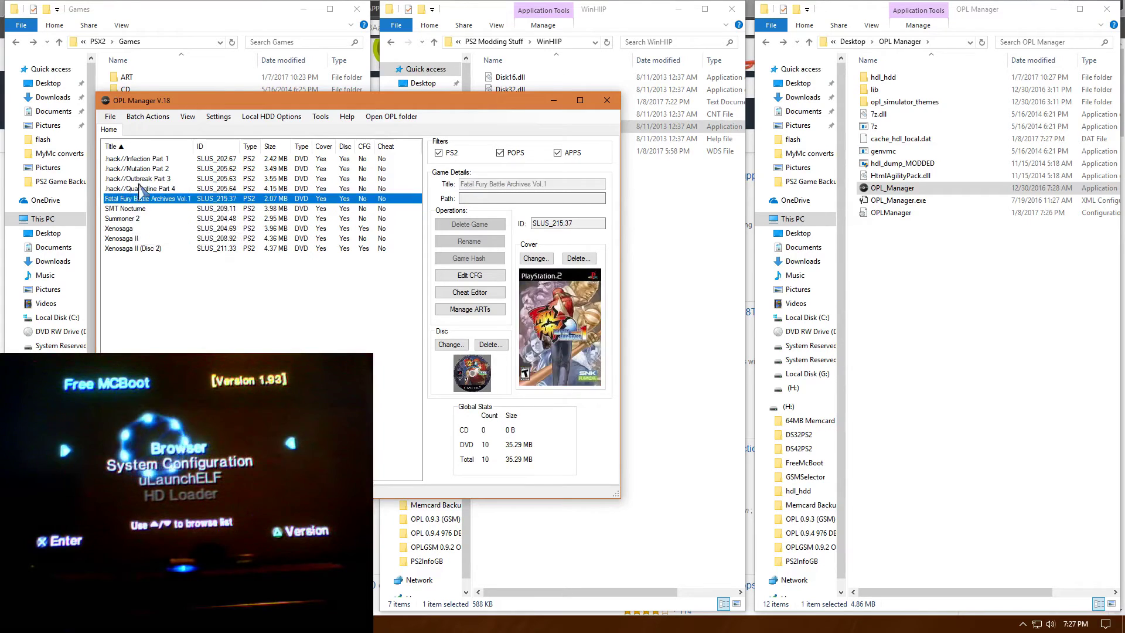
{"action": "left_click", "coordinate": [142, 178]}
{"action": "left_click", "coordinate": [142, 159]}
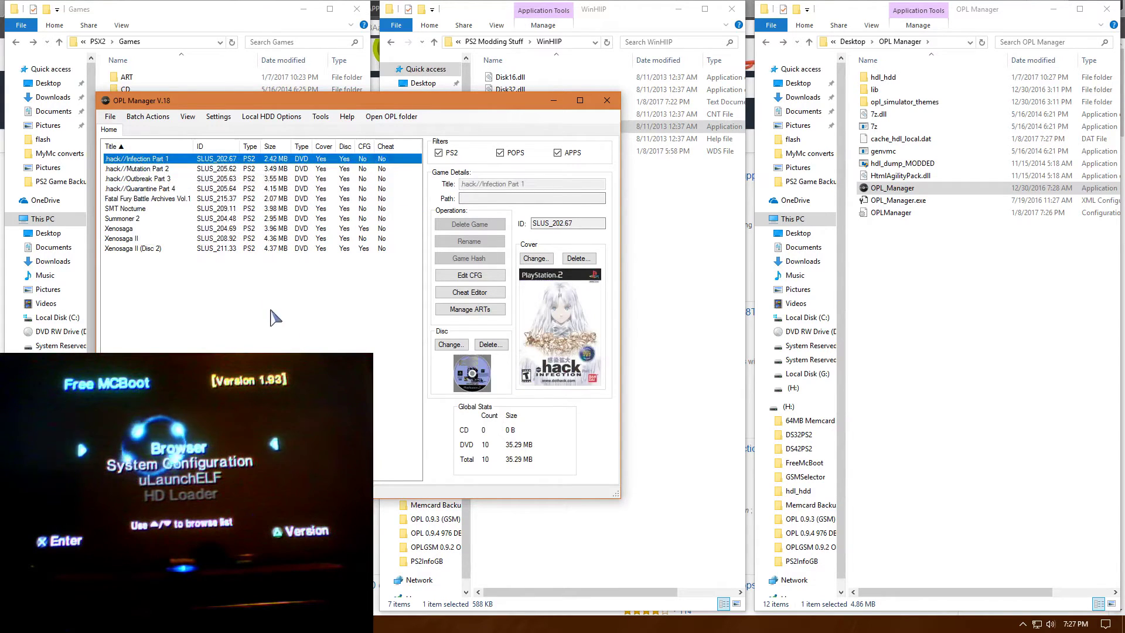
{"action": "left_click", "coordinate": [144, 209]}
{"action": "left_click", "coordinate": [145, 199]}
{"action": "left_click", "coordinate": [147, 189]}
{"action": "left_click", "coordinate": [146, 178]}
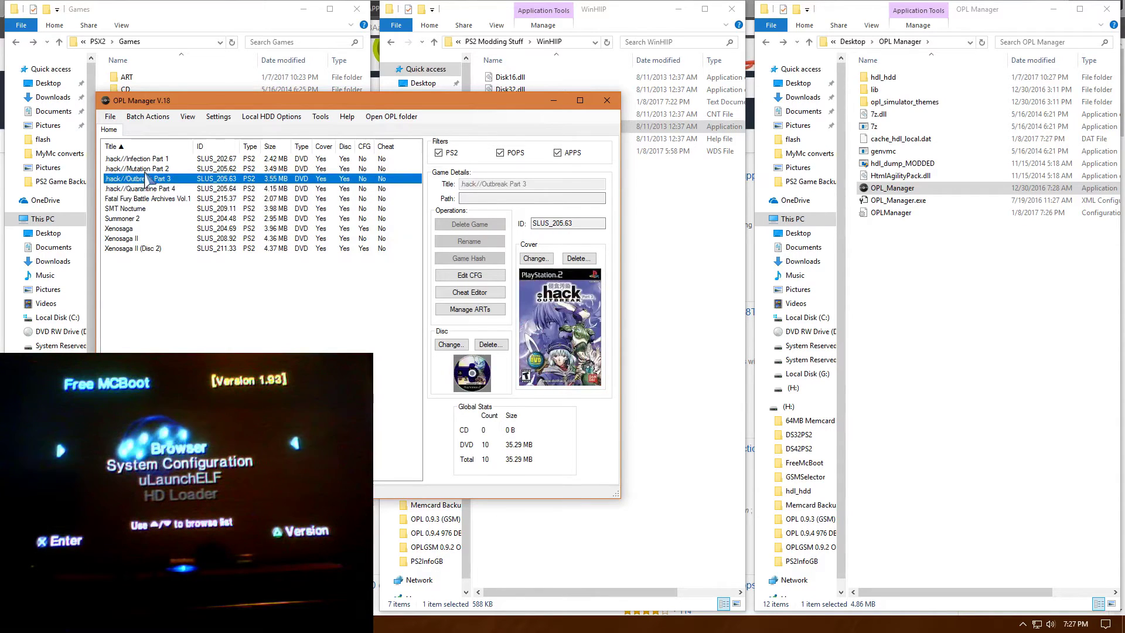
{"action": "left_click", "coordinate": [148, 169]}
{"action": "left_click", "coordinate": [150, 159]}
- Reload the HDD game list via Local HDD Options > Get game list and recheck each cover
{"action": "left_click", "coordinate": [273, 117]}
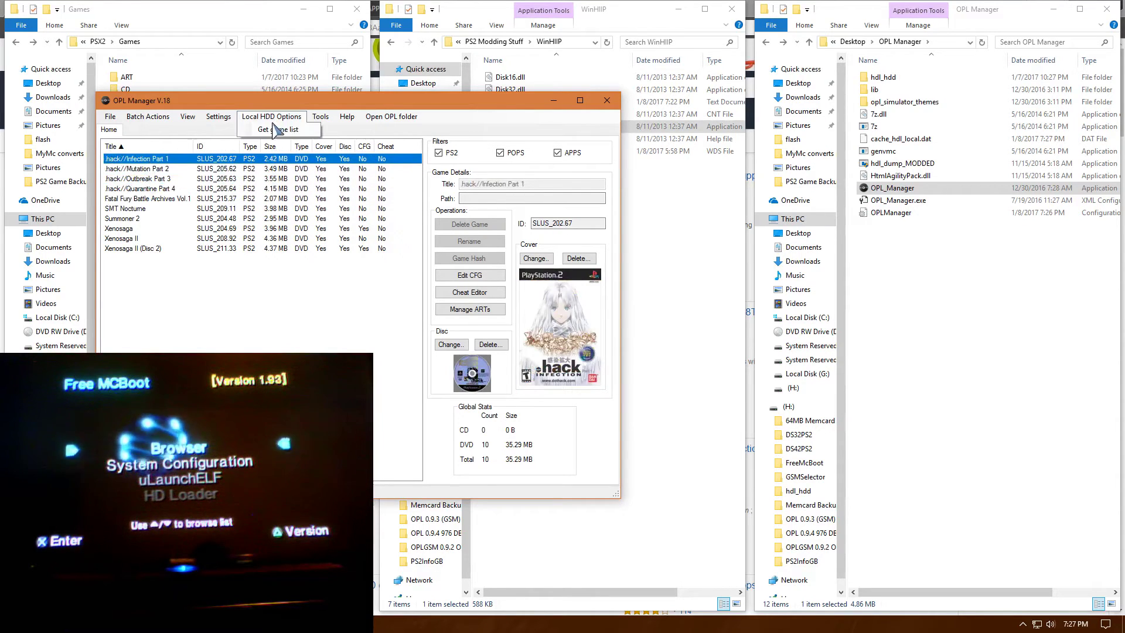
{"action": "left_click", "coordinate": [277, 130]}
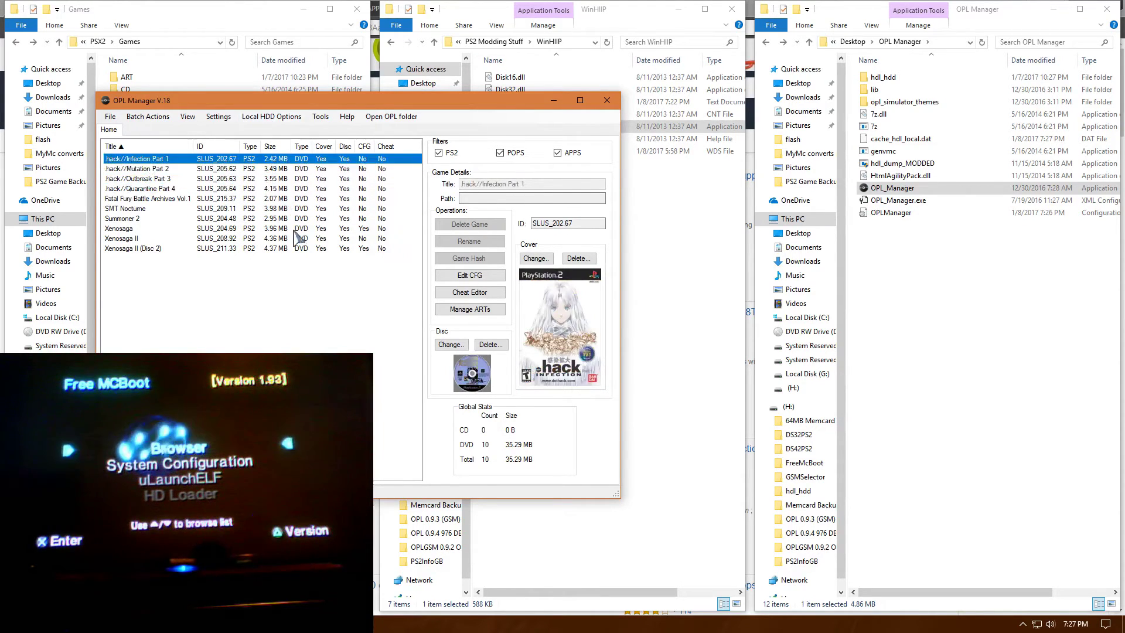
{"action": "left_click", "coordinate": [153, 168]}
{"action": "left_click", "coordinate": [152, 179]}
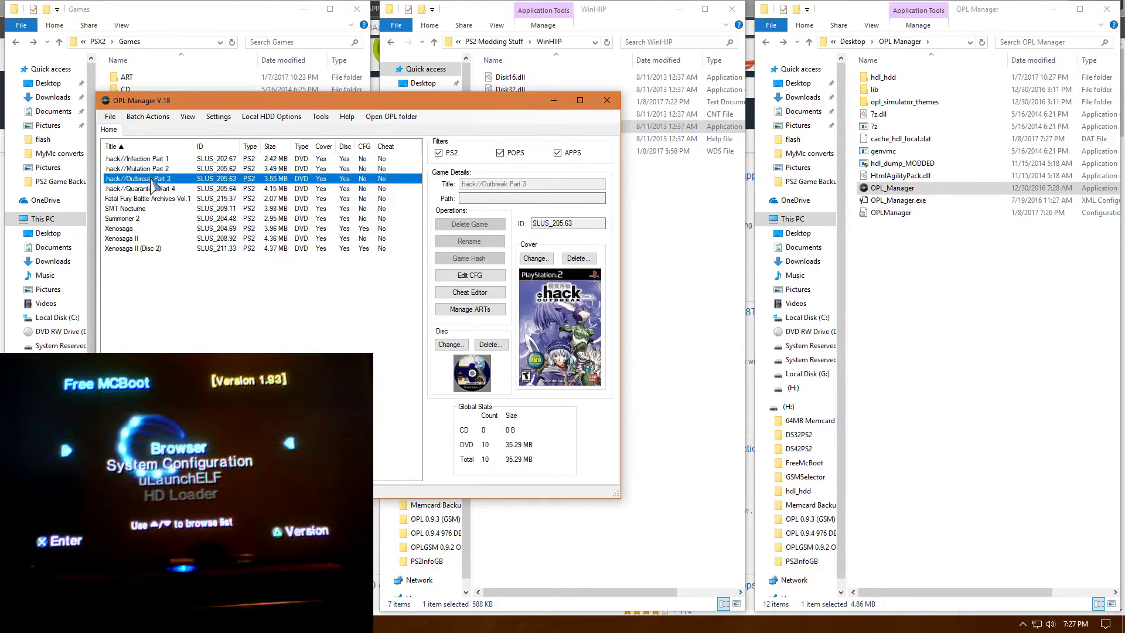
{"action": "left_click", "coordinate": [152, 189]}
{"action": "left_click", "coordinate": [151, 198]}
{"action": "left_click", "coordinate": [151, 208]}
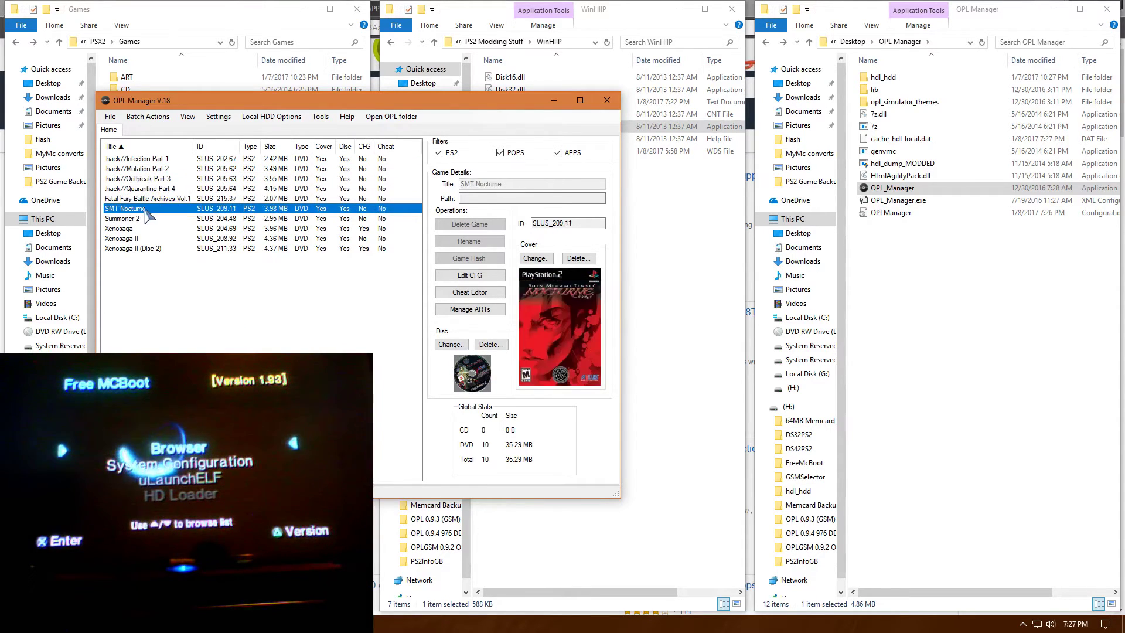
{"action": "left_click", "coordinate": [157, 178]}
{"action": "left_click", "coordinate": [157, 159]}
{"action": "left_click", "coordinate": [156, 170]}
- Look through the Local HDD Options, Tools and File menus without running anything
{"action": "left_click", "coordinate": [256, 117]}
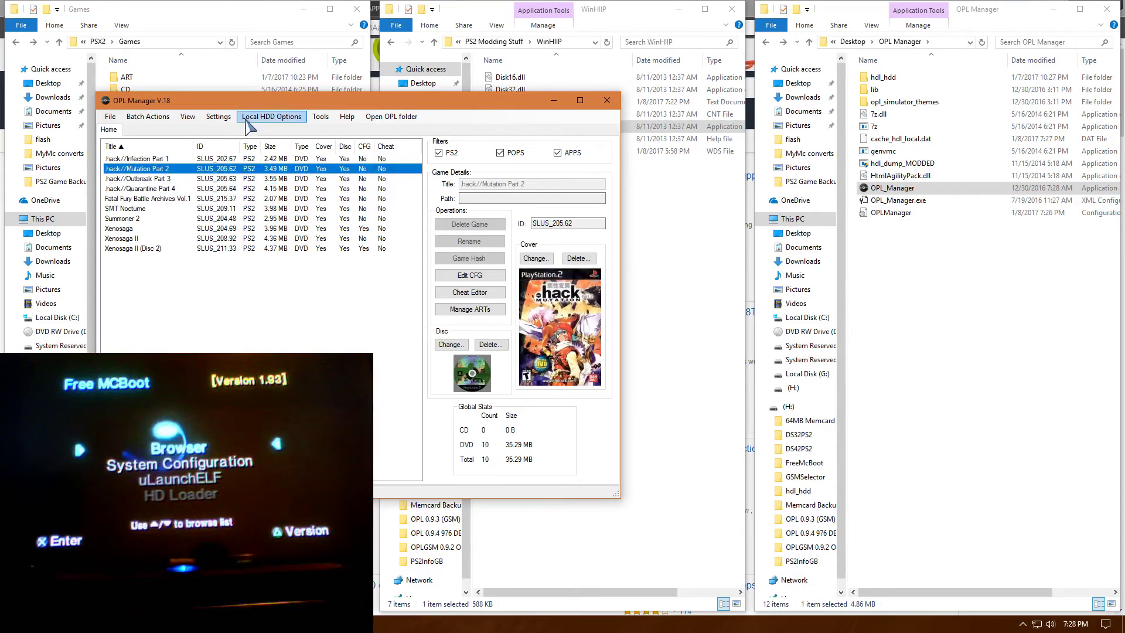
{"action": "left_click", "coordinate": [321, 116]}
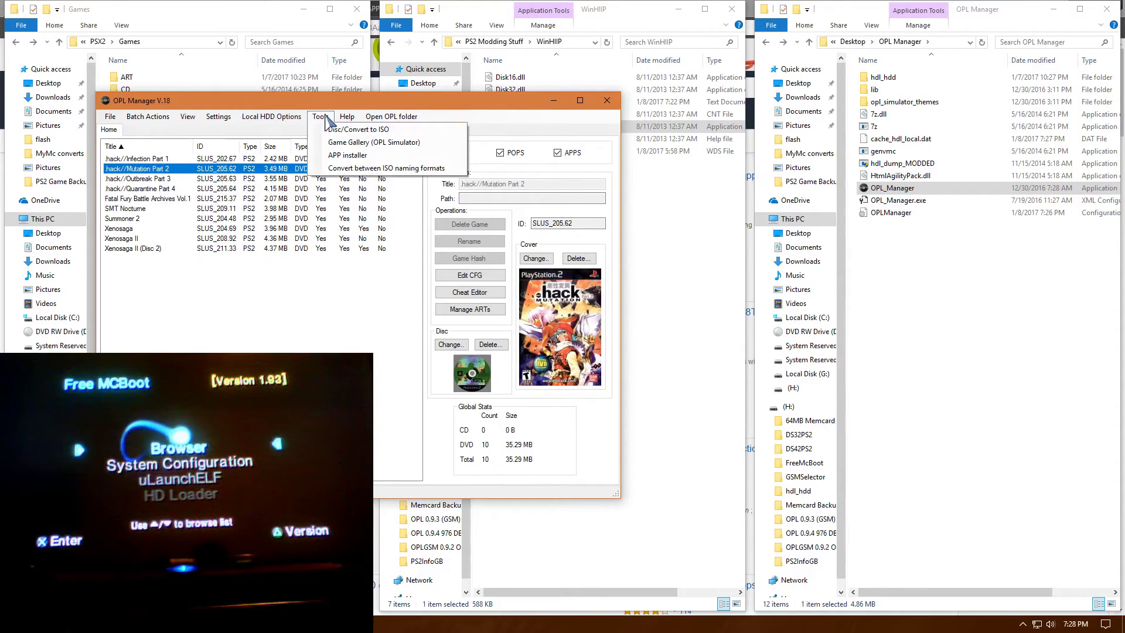
{"action": "left_click", "coordinate": [272, 139]}
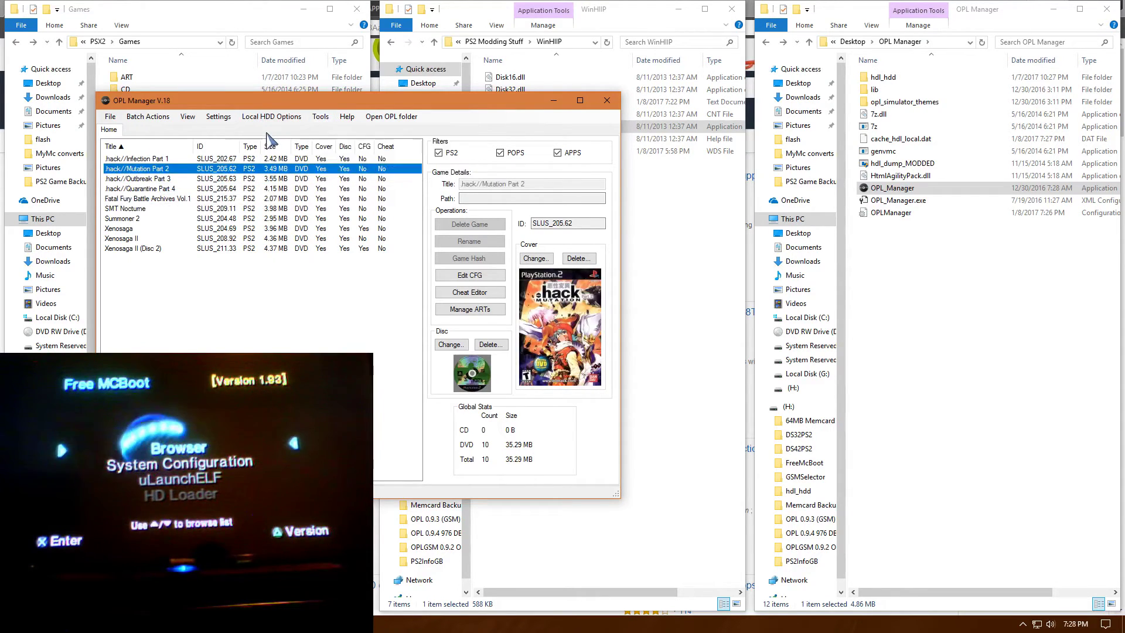
{"action": "left_click", "coordinate": [110, 117]}
{"action": "left_click", "coordinate": [110, 117]}
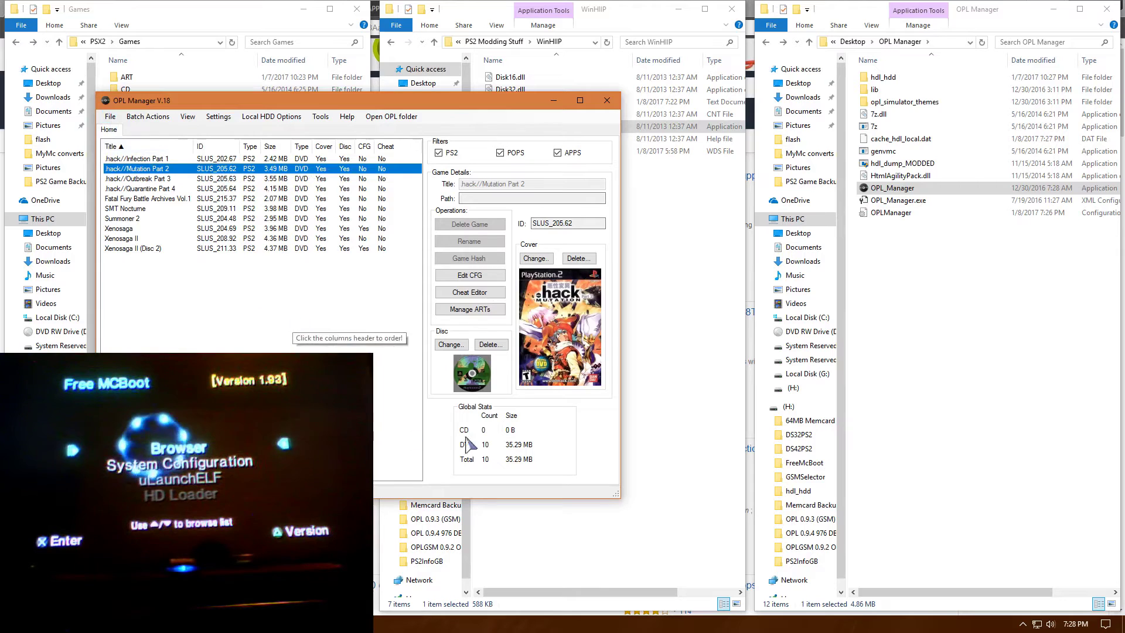
{"action": "left_click_drag", "start_coordinate": [166, 103], "coordinate": [168, 102]}
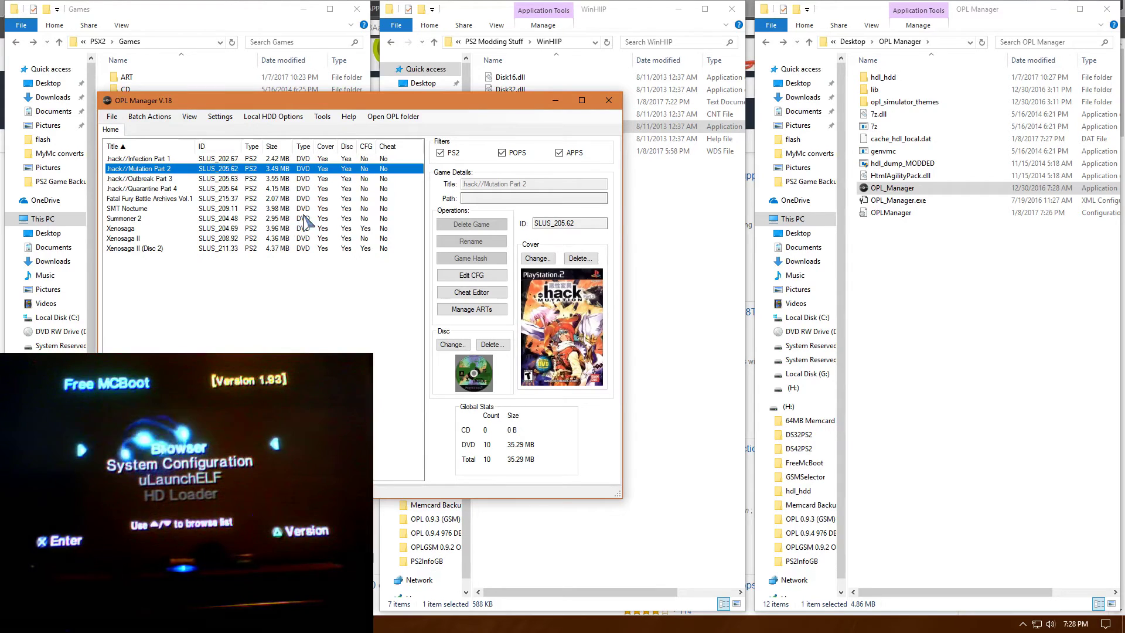
- Close OPL Manager and inspect the downloaded covers in the local hdl_hdd\ART folder
{"action": "left_click", "coordinate": [608, 100]}
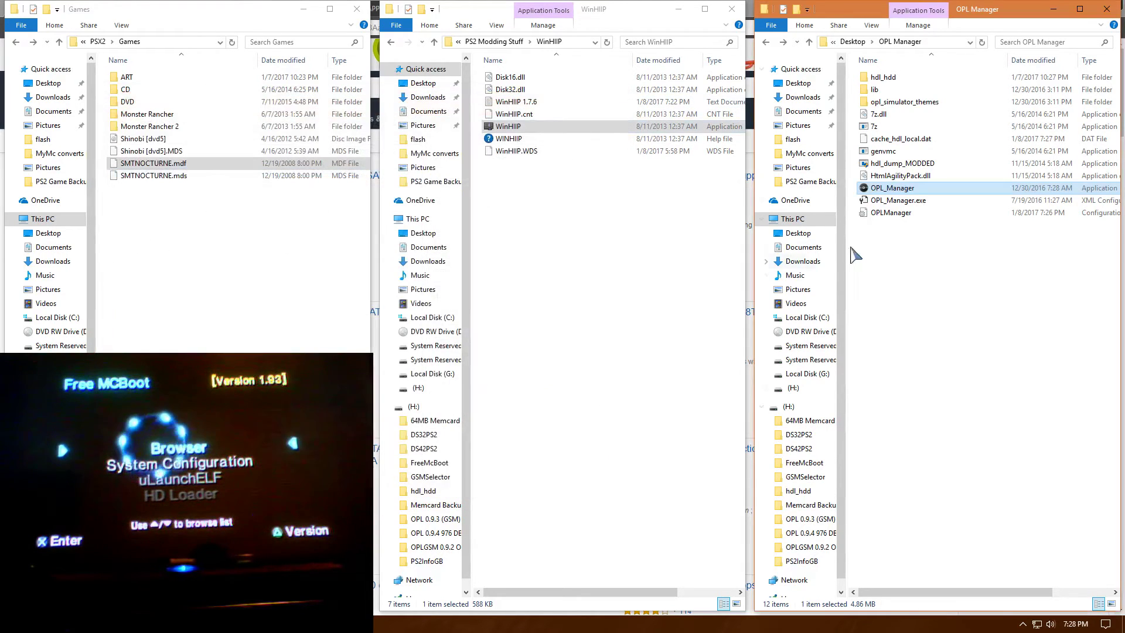
{"action": "double_click", "coordinate": [890, 77]}
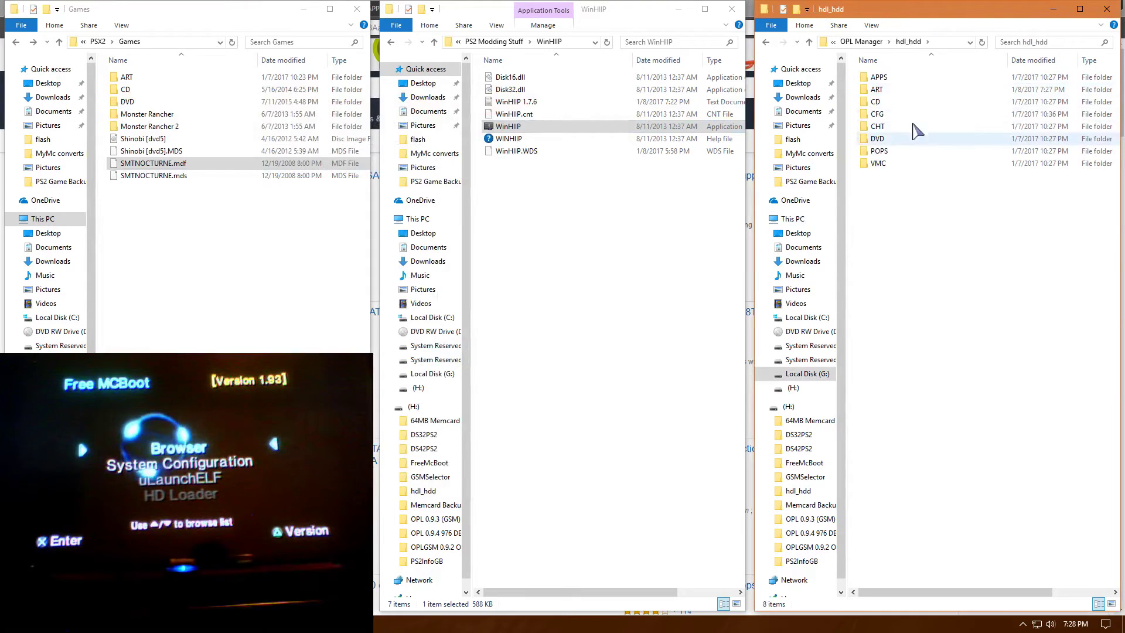
{"action": "double_click", "coordinate": [899, 90]}
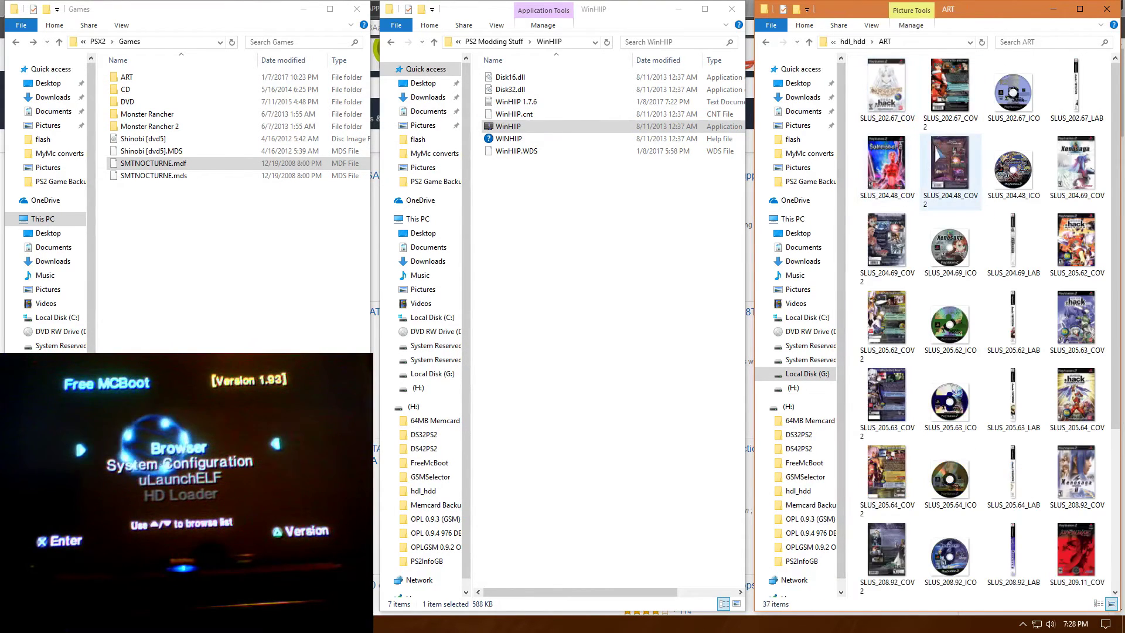
{"action": "scroll", "coordinate": [986, 188], "scroll_direction": "down", "scroll_amount": 2}
{"action": "scroll", "coordinate": [978, 222], "scroll_direction": "down", "scroll_amount": 3}
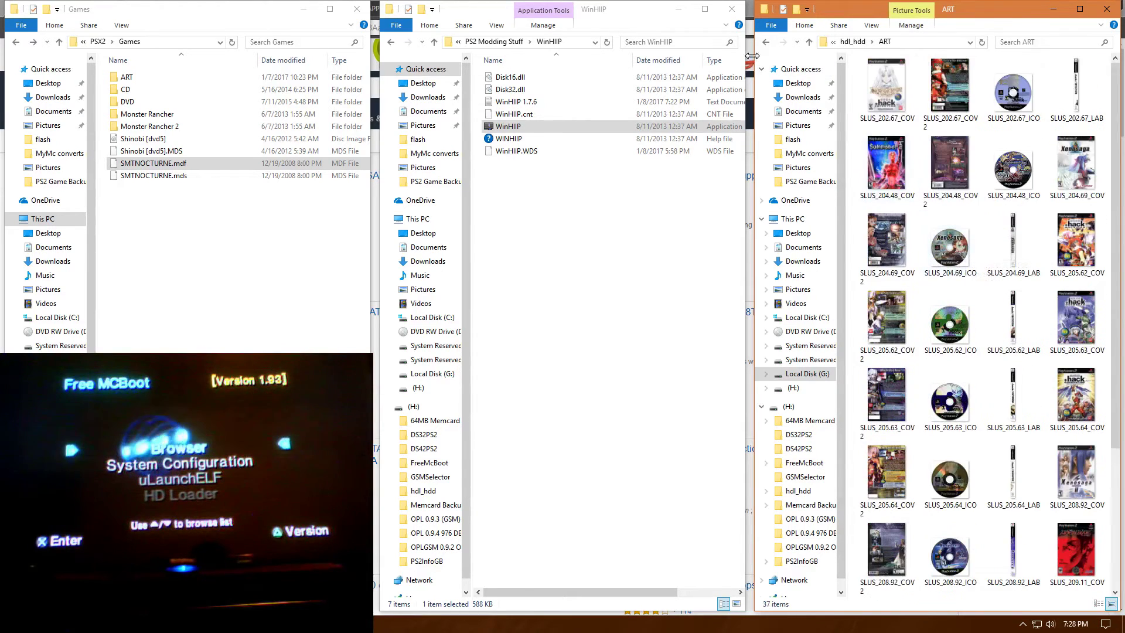
{"action": "key", "text": "alt+Left"}
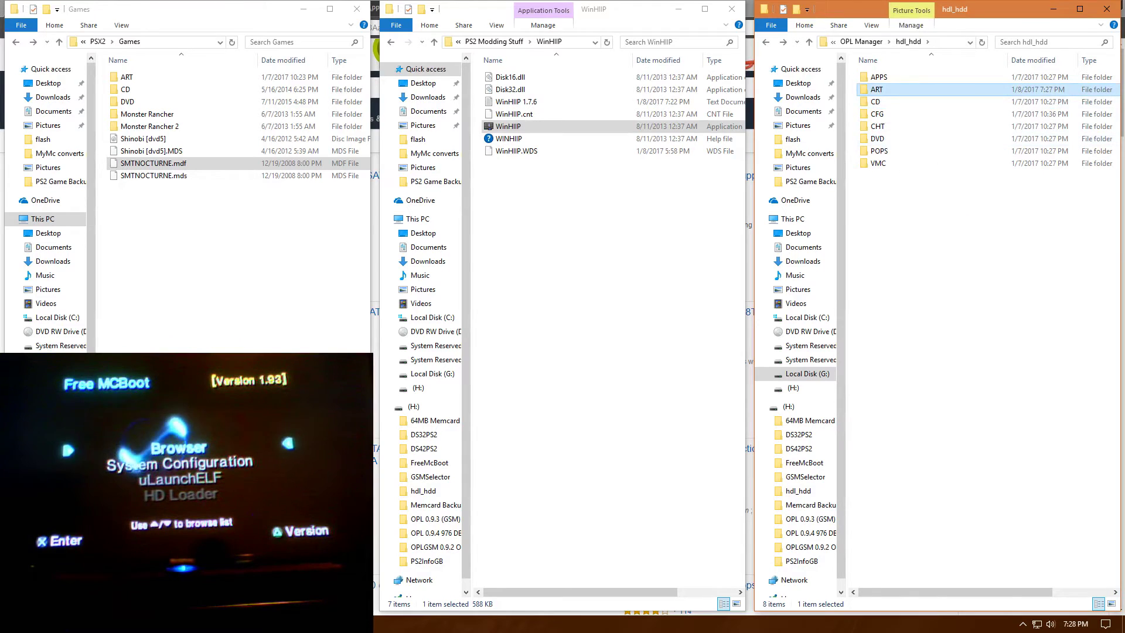
{"action": "left_click", "coordinate": [968, 314]}
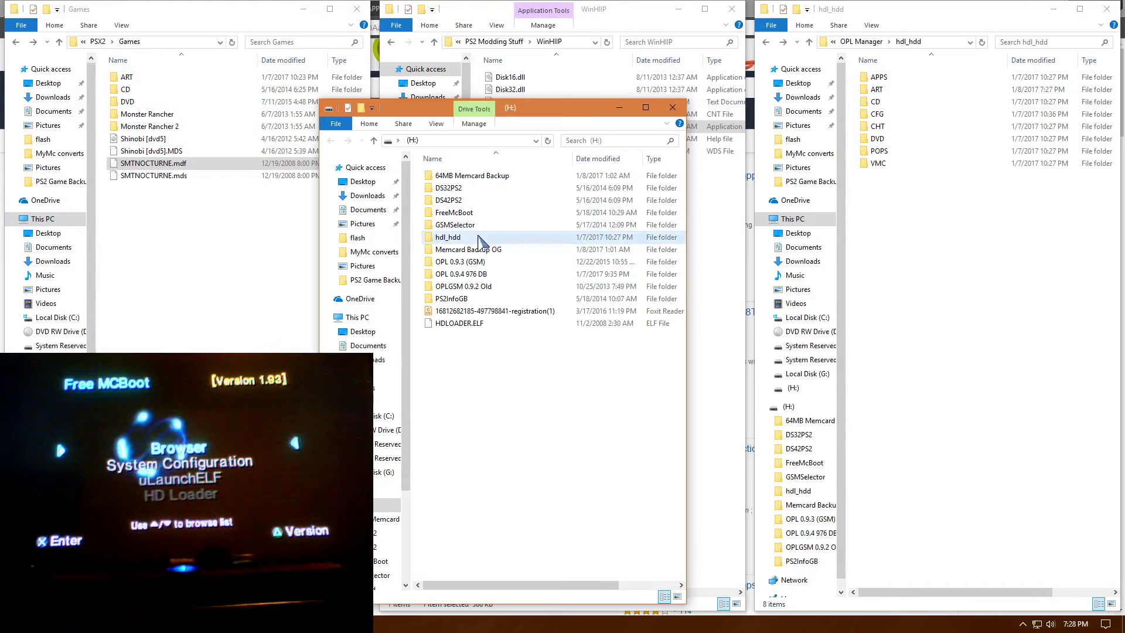
- Browse the USB drive's hdl_hdd folder and compare its ART folder with the local one
{"action": "double_click", "coordinate": [469, 243]}
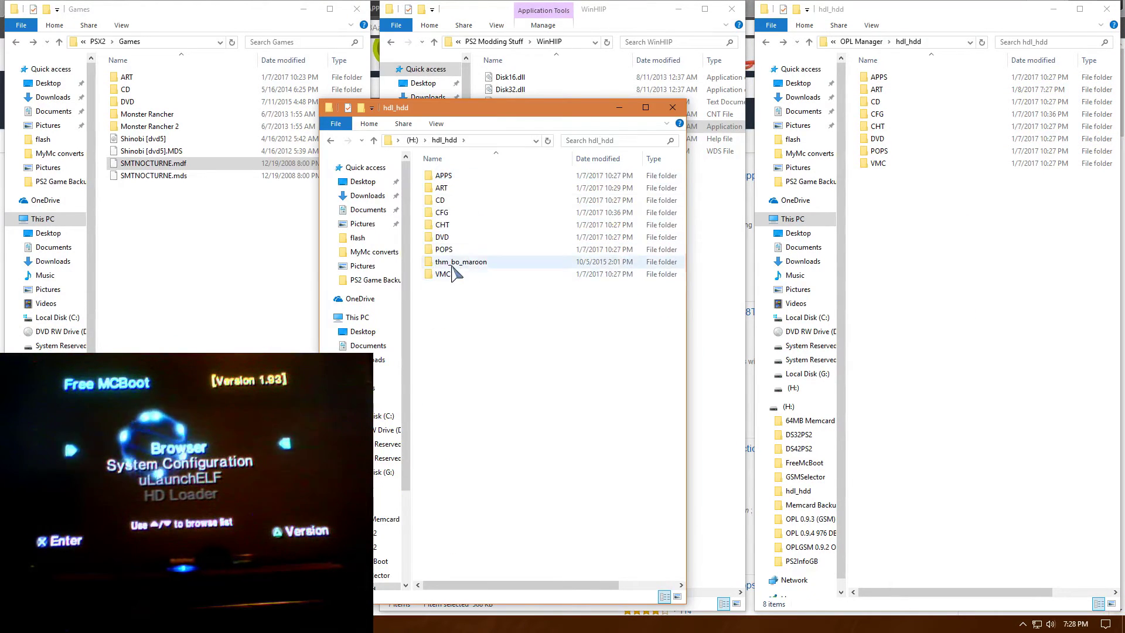
{"action": "left_click", "coordinate": [454, 264]}
{"action": "left_click", "coordinate": [450, 277]}
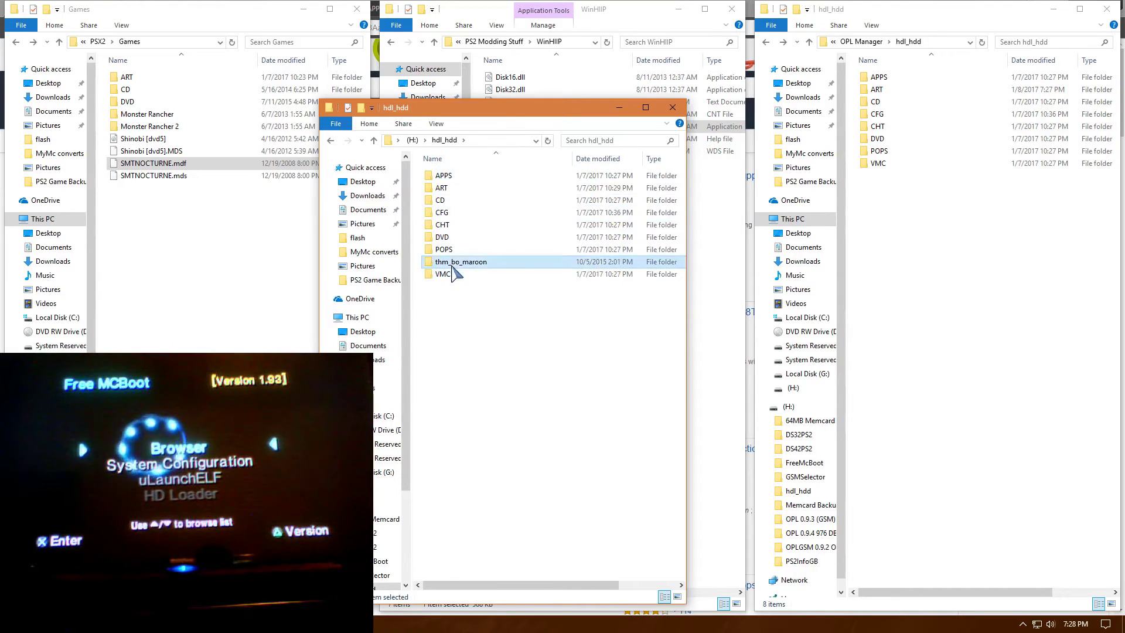
{"action": "double_click", "coordinate": [455, 262]}
{"action": "key", "text": "alt+Left"}
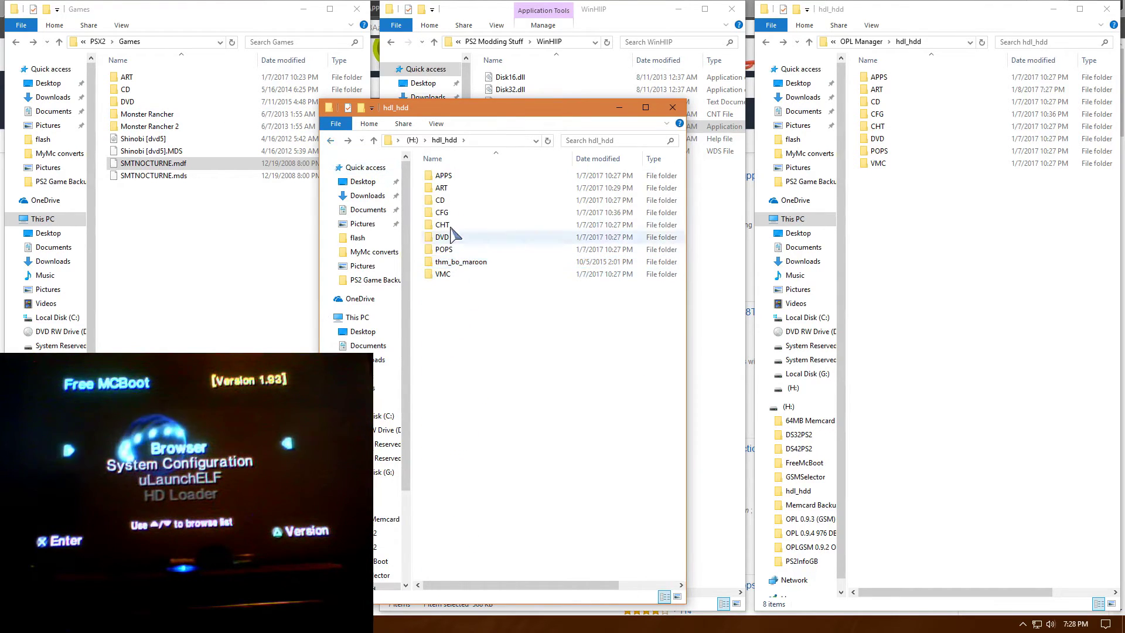
{"action": "double_click", "coordinate": [461, 189]}
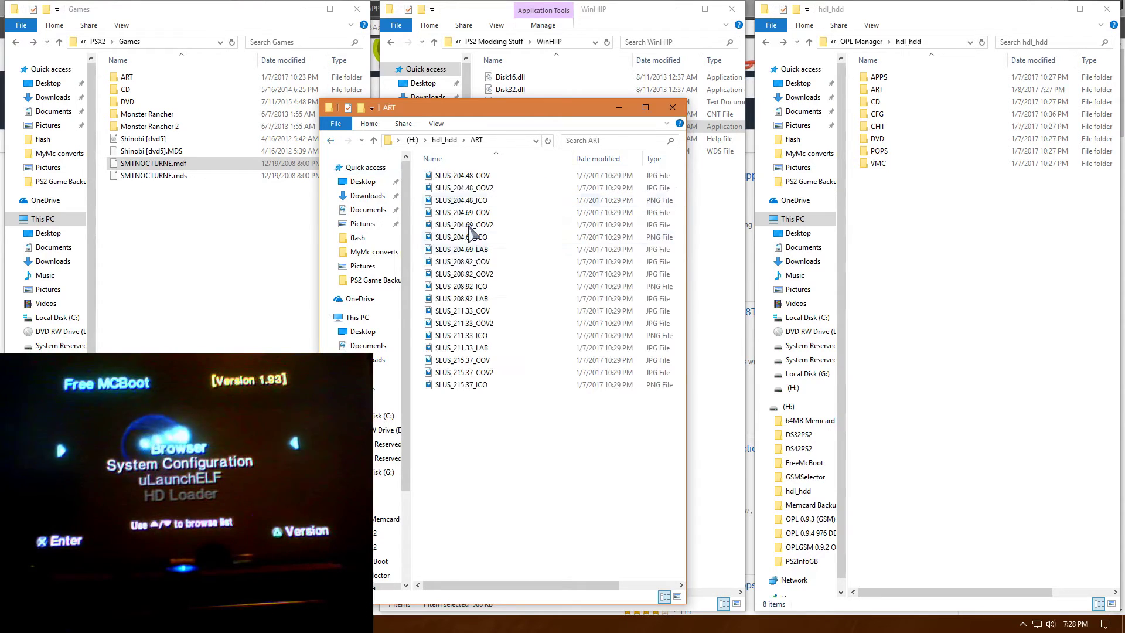
{"action": "double_click", "coordinate": [877, 89]}
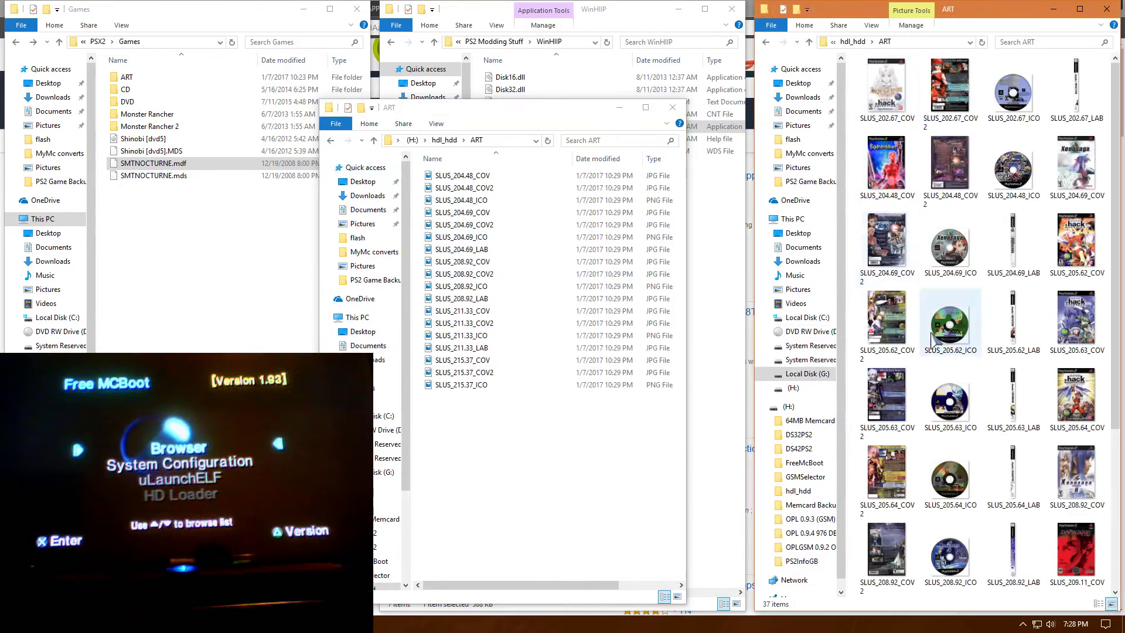
{"action": "left_click", "coordinate": [766, 41]}
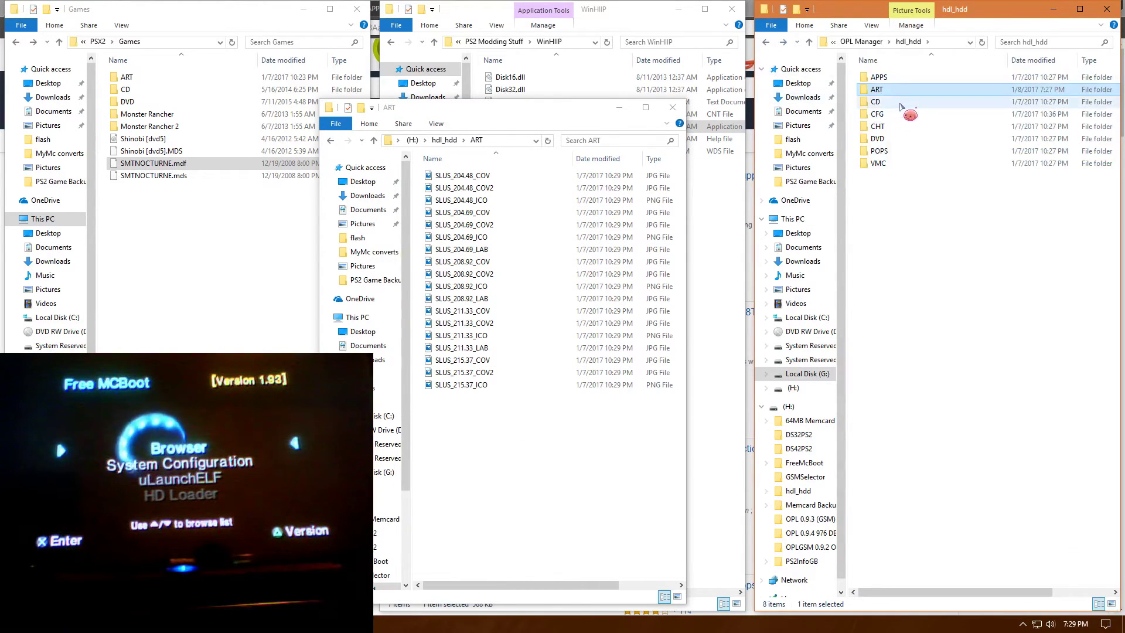
- Paste the local ART folder into H:\hdl_hdd, replacing existing files, and verify the copied art
{"action": "left_click", "coordinate": [896, 102]}
{"action": "left_click", "coordinate": [888, 92]}
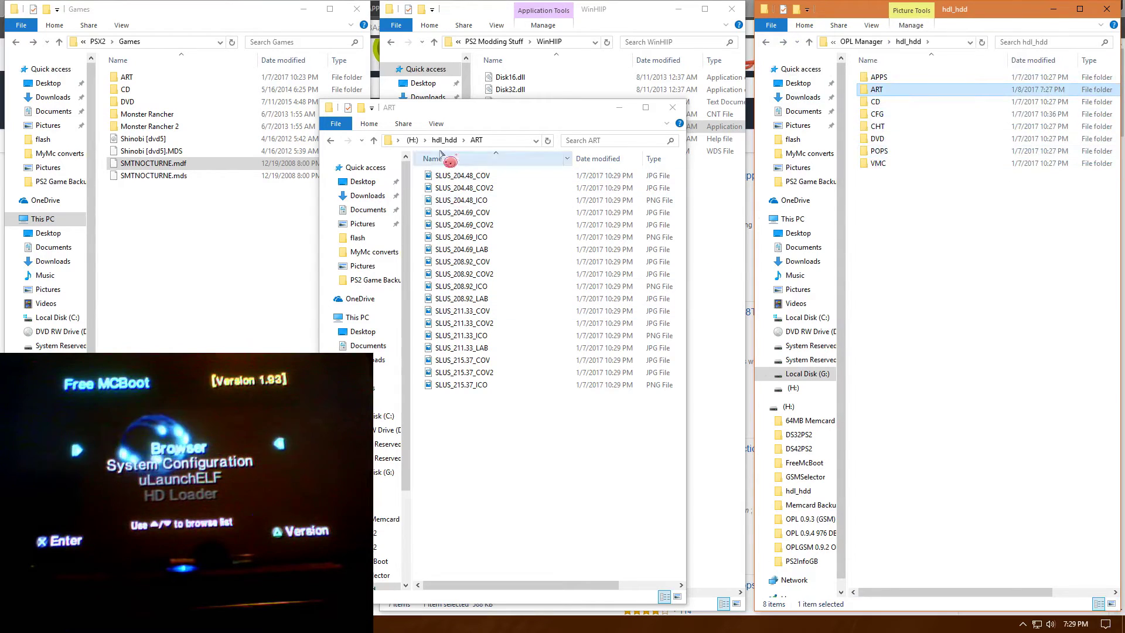
{"action": "left_click", "coordinate": [450, 141]}
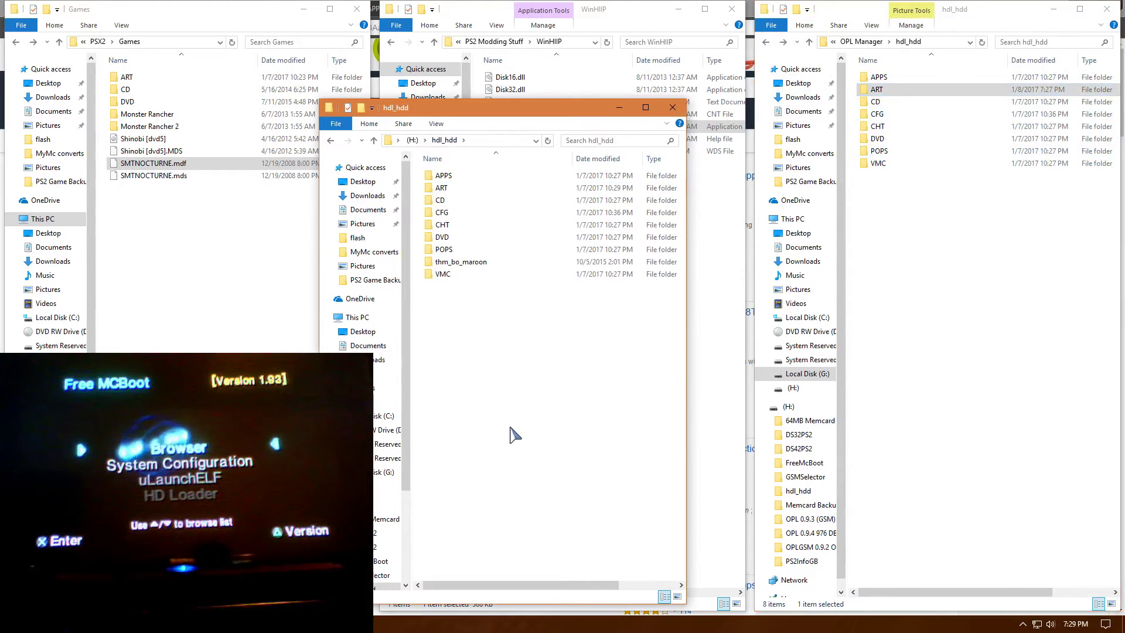
{"action": "key", "text": "ctrl+v"}
{"action": "left_click", "coordinate": [536, 225]}
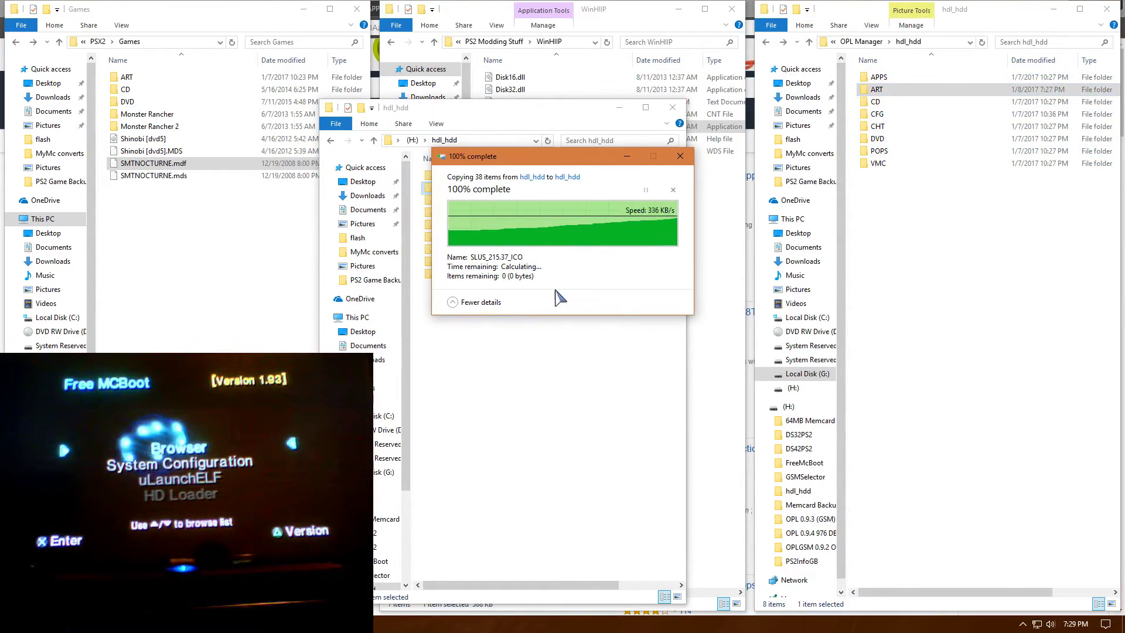
{"action": "double_click", "coordinate": [448, 186]}
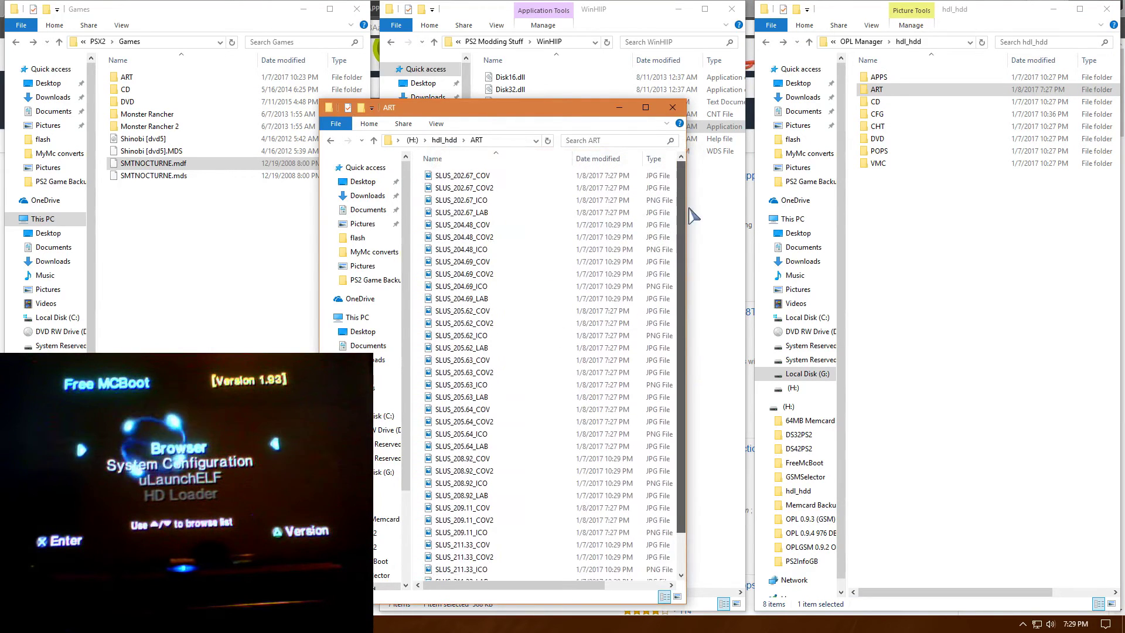
{"action": "left_click", "coordinate": [331, 140]}
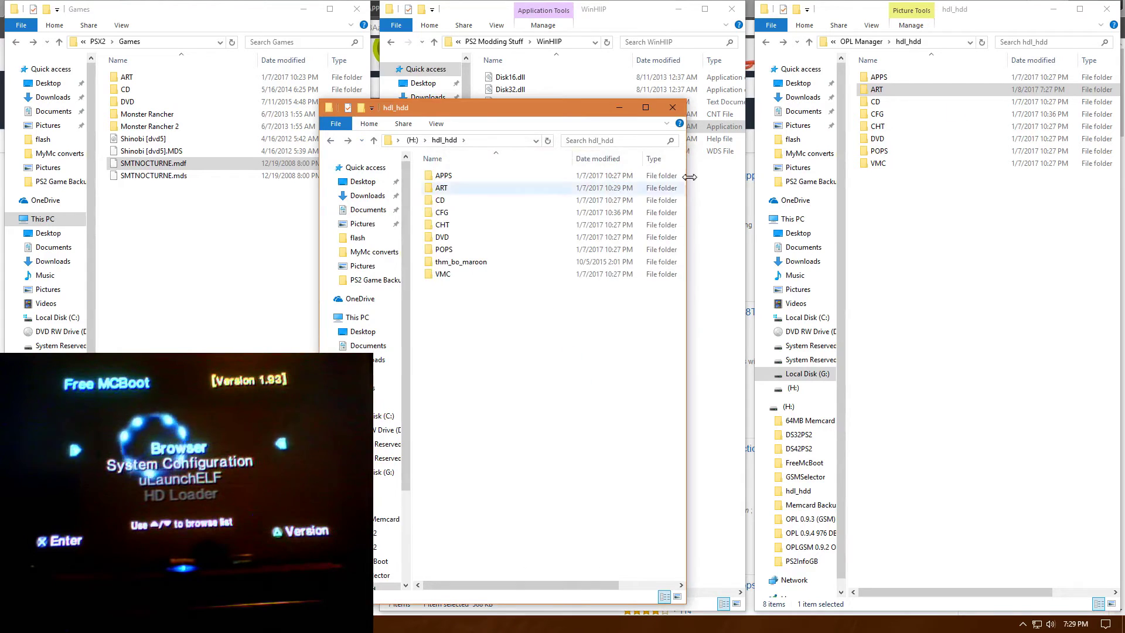
{"action": "left_click", "coordinate": [1033, 200]}
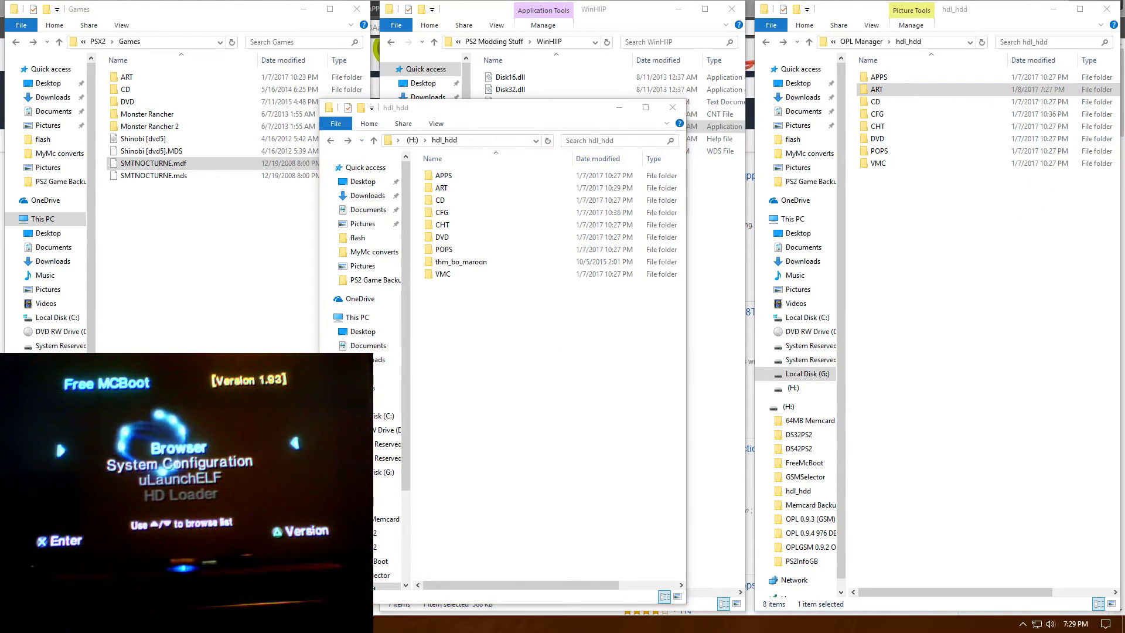